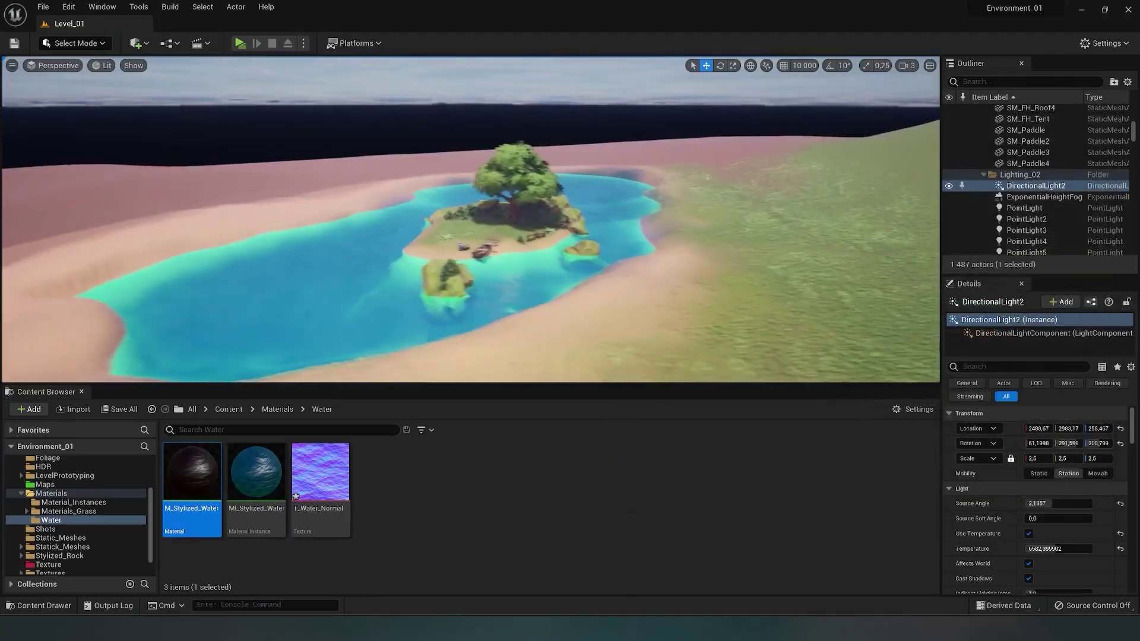
pyautogui.moveTo(471, 220); pyautogui.dragTo(440, 252, button='right')
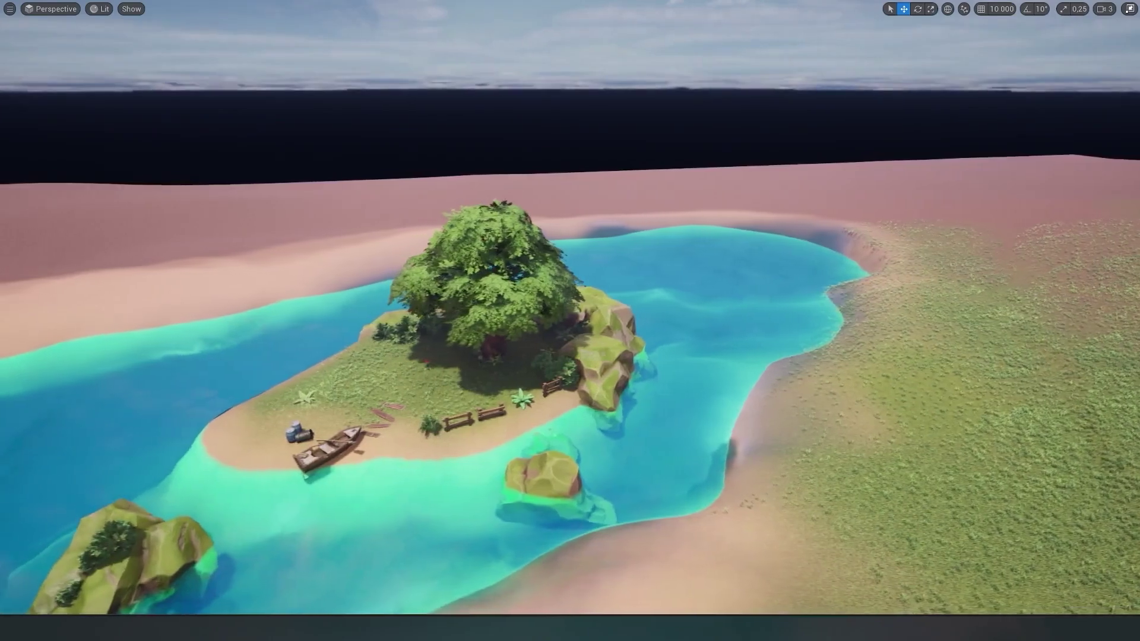
pyautogui.moveTo(605, 236)
pyautogui.mouseDown(button='right')
pyautogui.moveTo(594, 237)
pyautogui.moveTo(648, 237)
pyautogui.moveTo(605, 255)
pyautogui.moveTo(605, 236)
pyautogui.mouseUp(button='right')
pyautogui.press('F11')
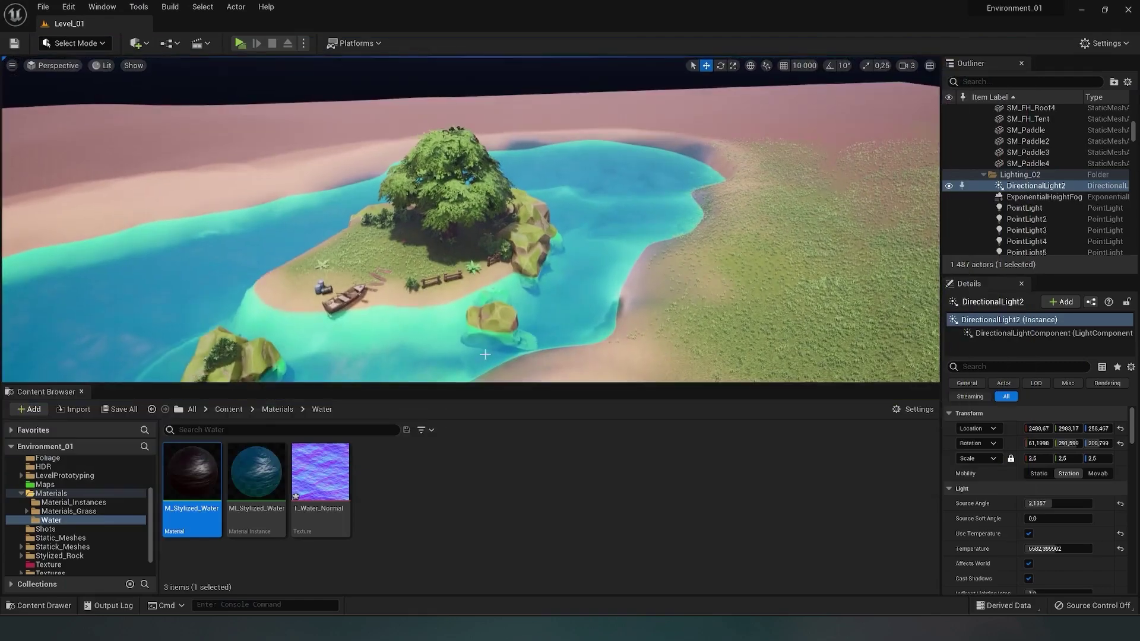
pyautogui.moveTo(481, 382); pyautogui.dragTo(480, 396)
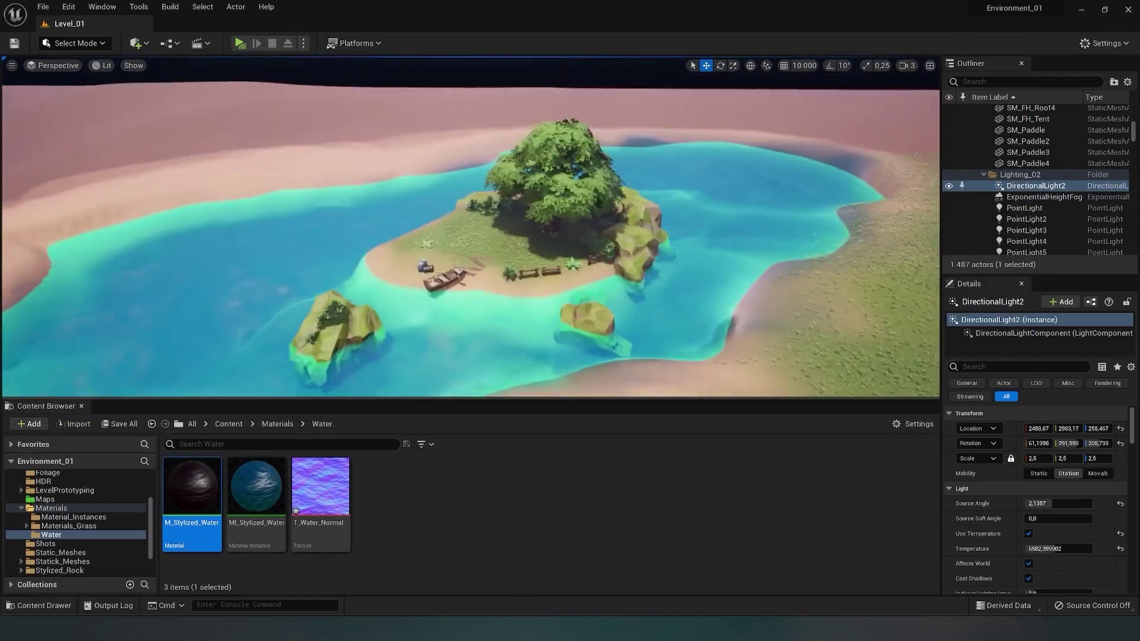
pyautogui.moveTo(454, 328)
pyautogui.mouseDown(button='right')
pyautogui.moveTo(463, 315)
pyautogui.moveTo(453, 327)
pyautogui.mouseUp(button='right')
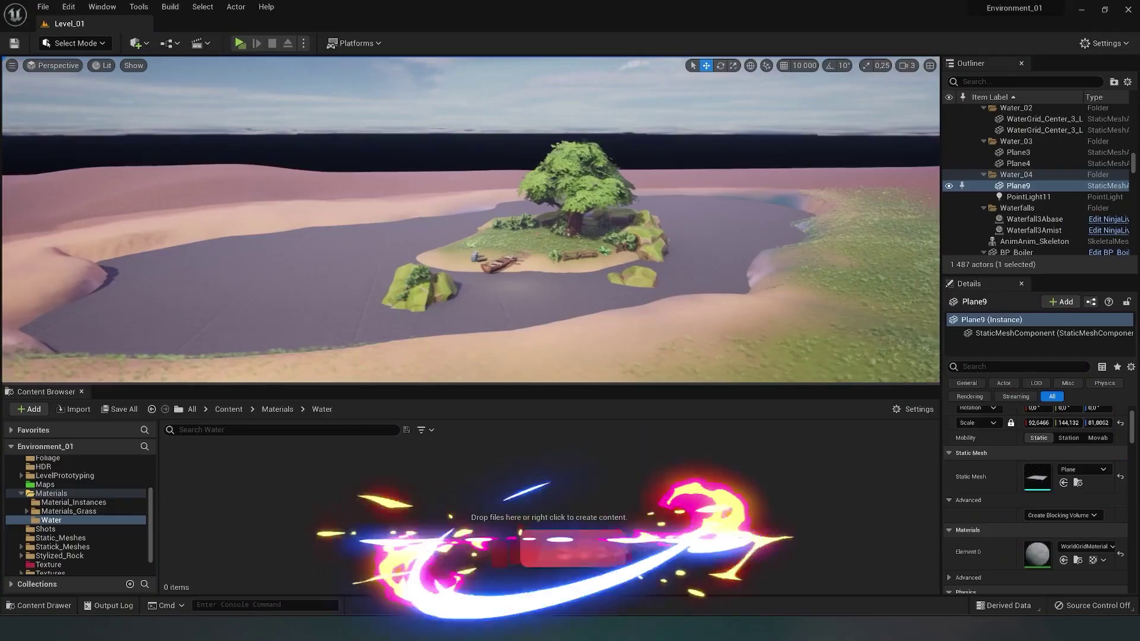
# - Undo the last move of the water plane Plane9 over the lake basin
pyautogui.moveTo(517, 293); pyautogui.dragTo(492, 293, button='right')
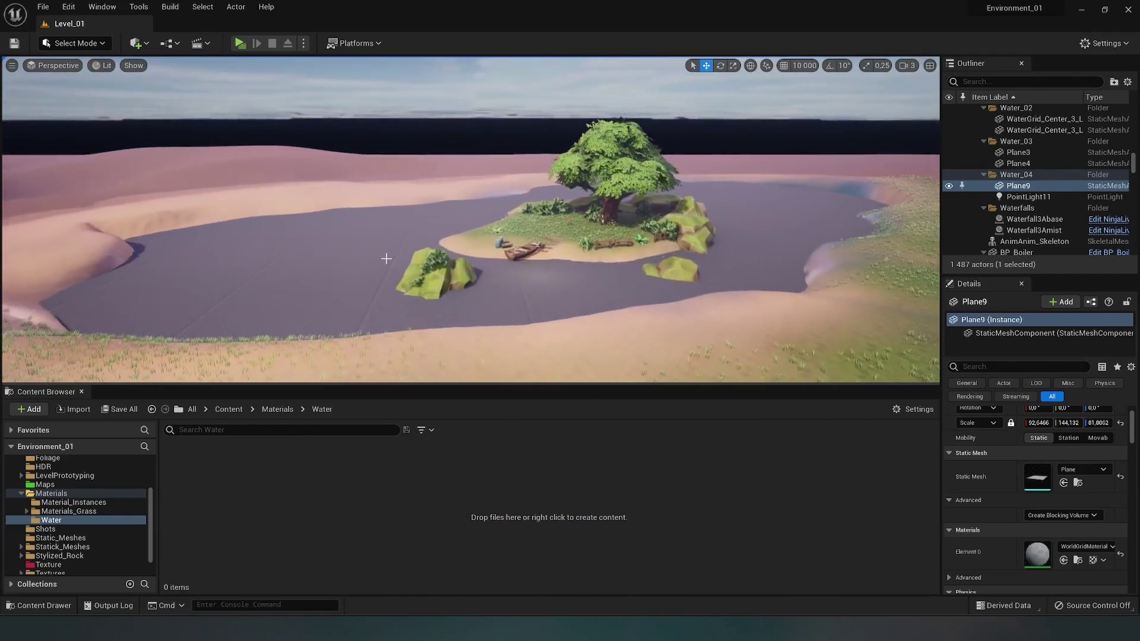
pyautogui.moveTo(296, 230); pyautogui.dragTo(278, 227, button='right')
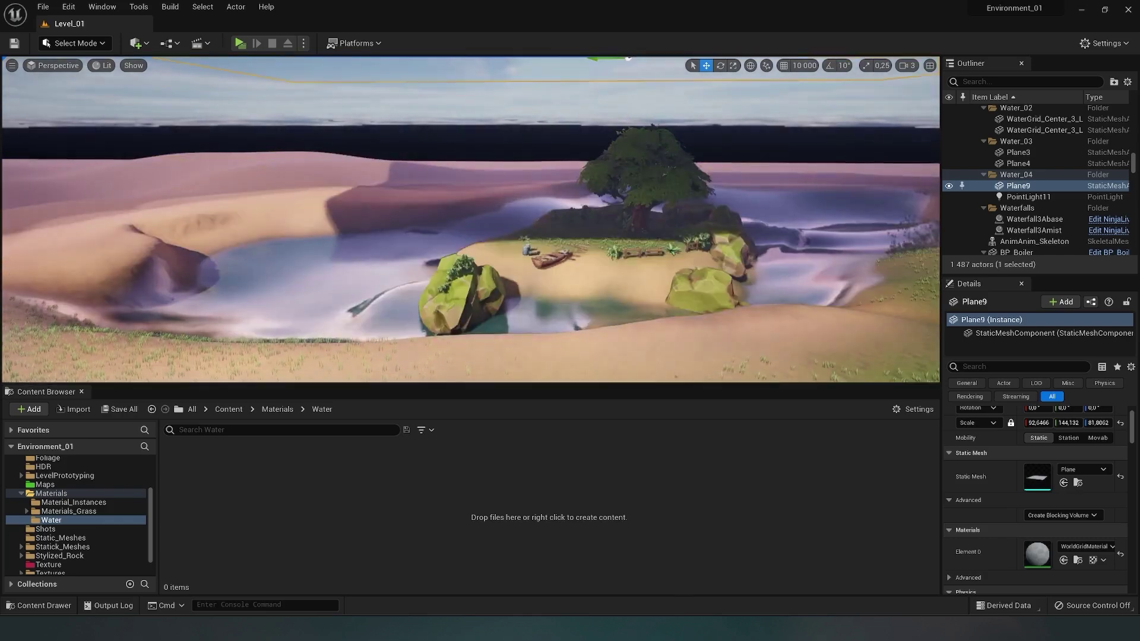
pyautogui.moveTo(624, 212)
pyautogui.mouseDown(button='right')
pyautogui.moveTo(625, 225)
pyautogui.moveTo(623, 202)
pyautogui.mouseUp(button='right')
pyautogui.hotkey('ctrl', 'z')
pyautogui.moveTo(567, 254); pyautogui.dragTo(567, 269, button='right')
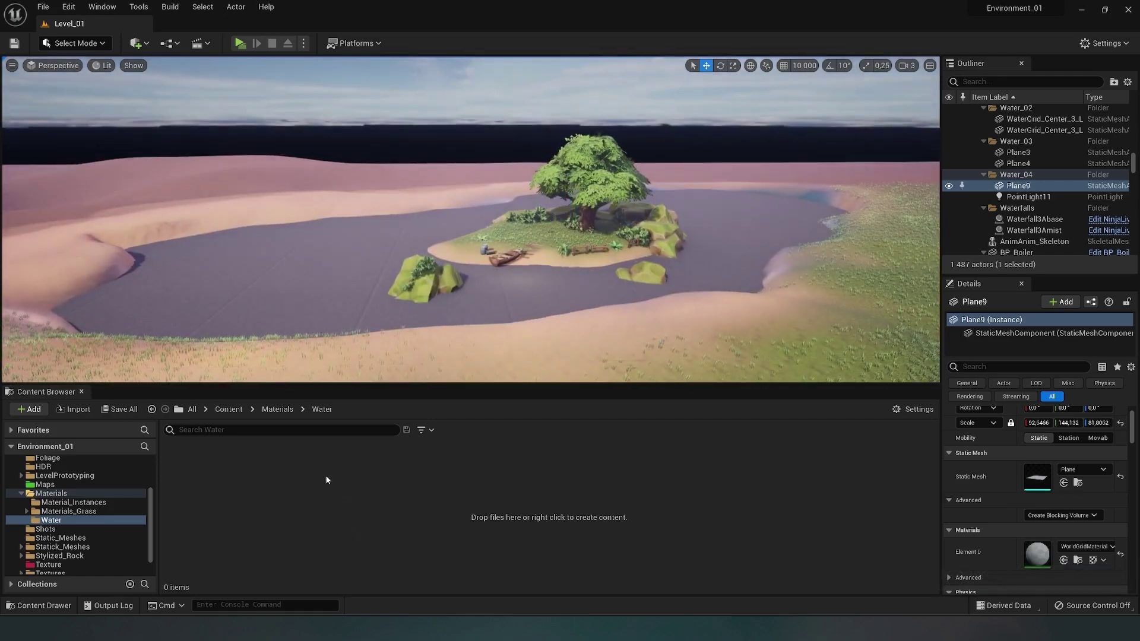
# - Create a new material named M_Stylized_Water in the Water folder
pyautogui.rightClick(263, 472)
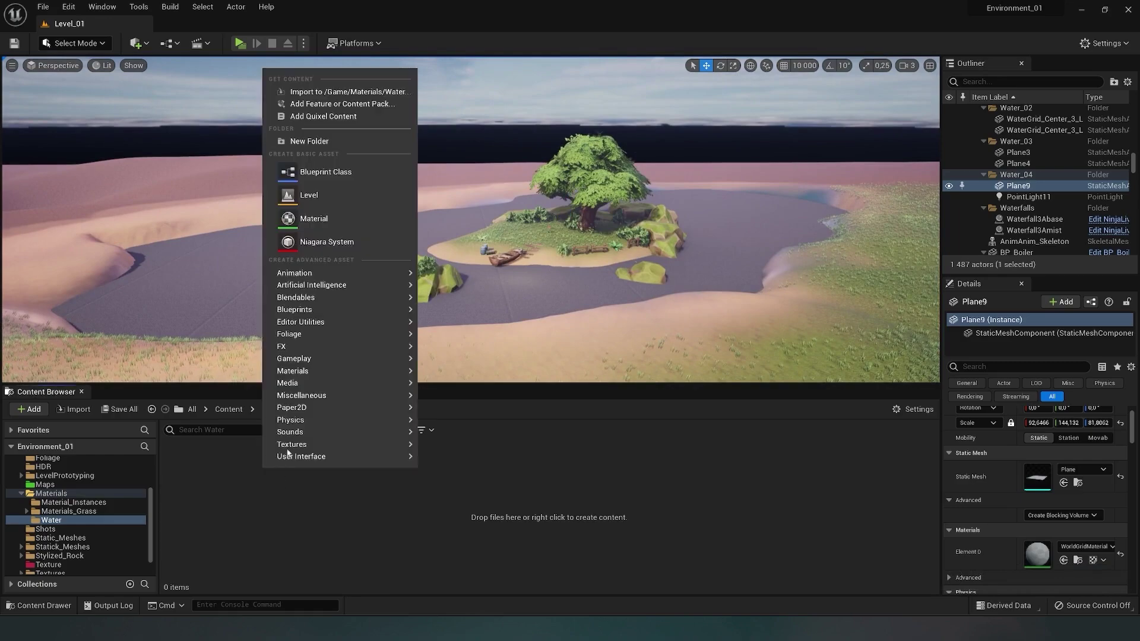
pyautogui.click(289, 218)
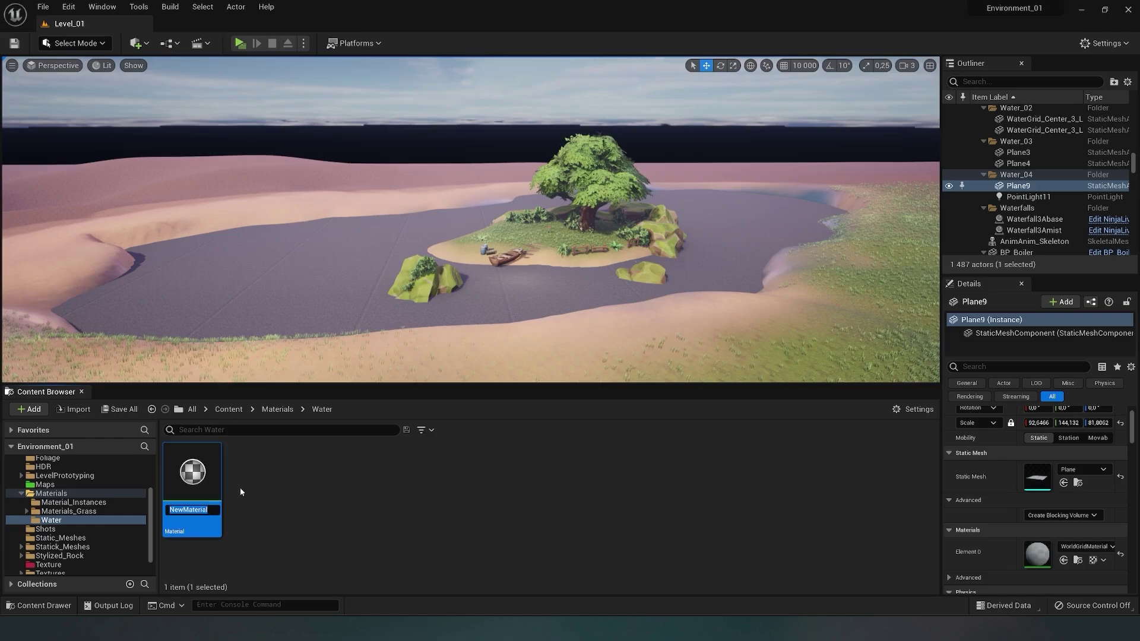
pyautogui.press('BackSpace')
pyautogui.write('M_')
pyautogui.write('Stylized')
pyautogui.write('_Vater')
pyautogui.press('Return')
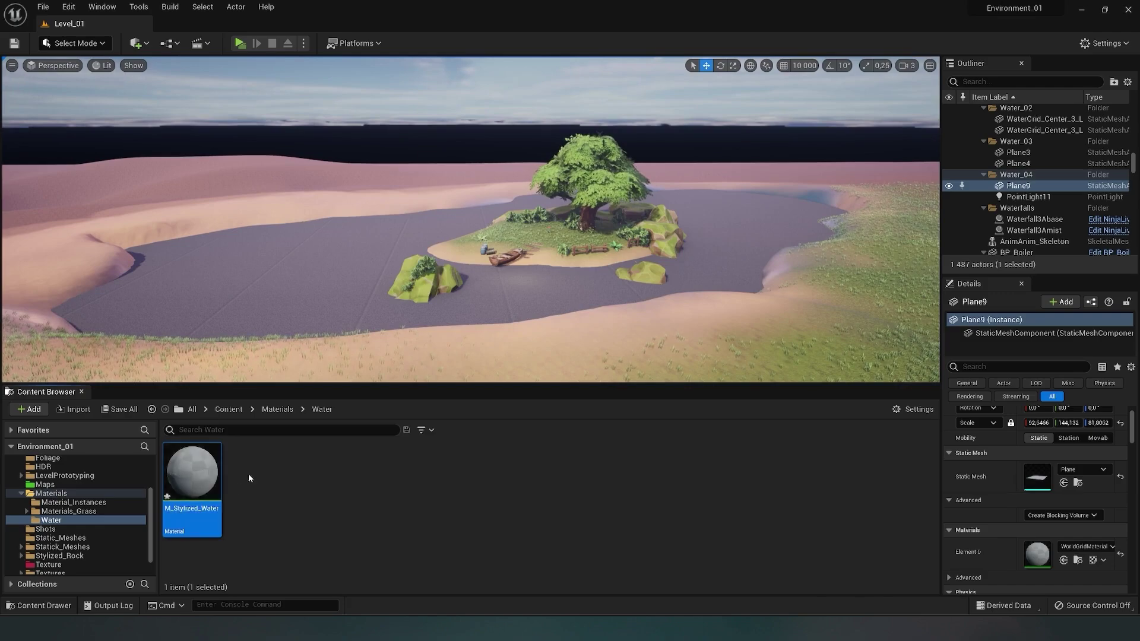
# - Open the M_Stylized_Water material for editing and set its shading model to SingleLayerWater
pyautogui.doubleClick(193, 478)
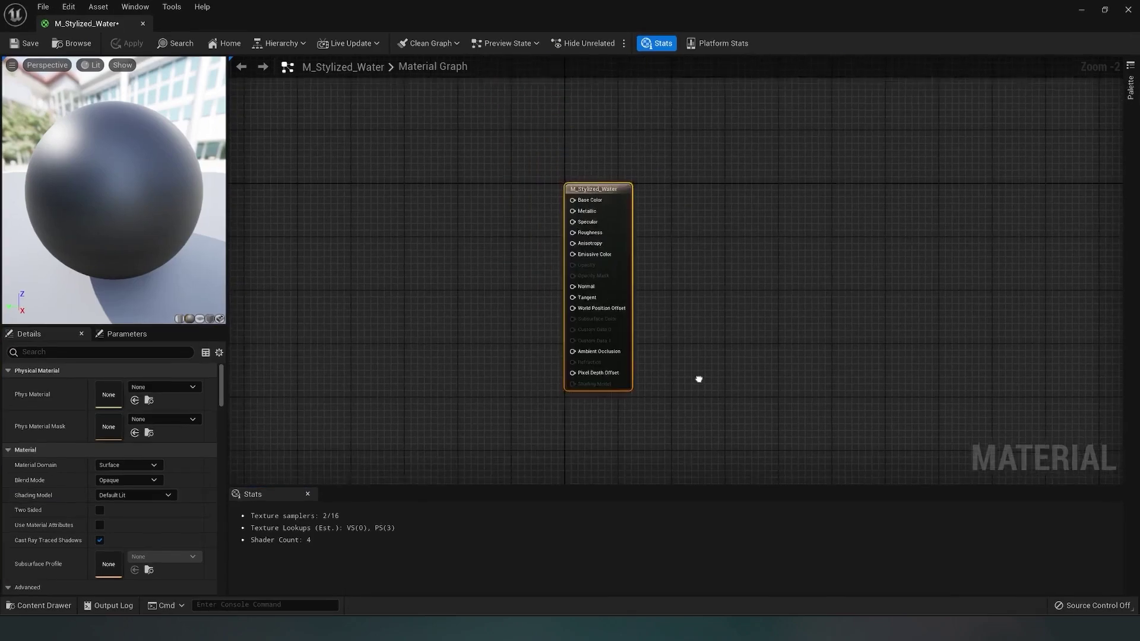
pyautogui.scroll(1, 740, 177)
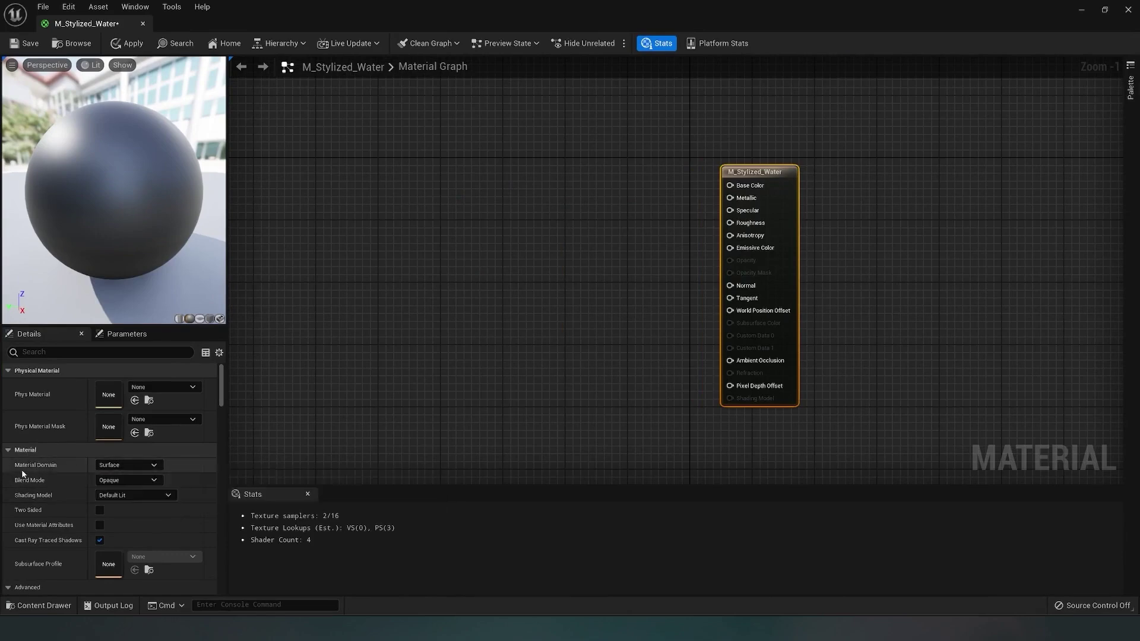
pyautogui.click(122, 465)
pyautogui.click(122, 466)
pyautogui.click(126, 481)
pyautogui.click(125, 483)
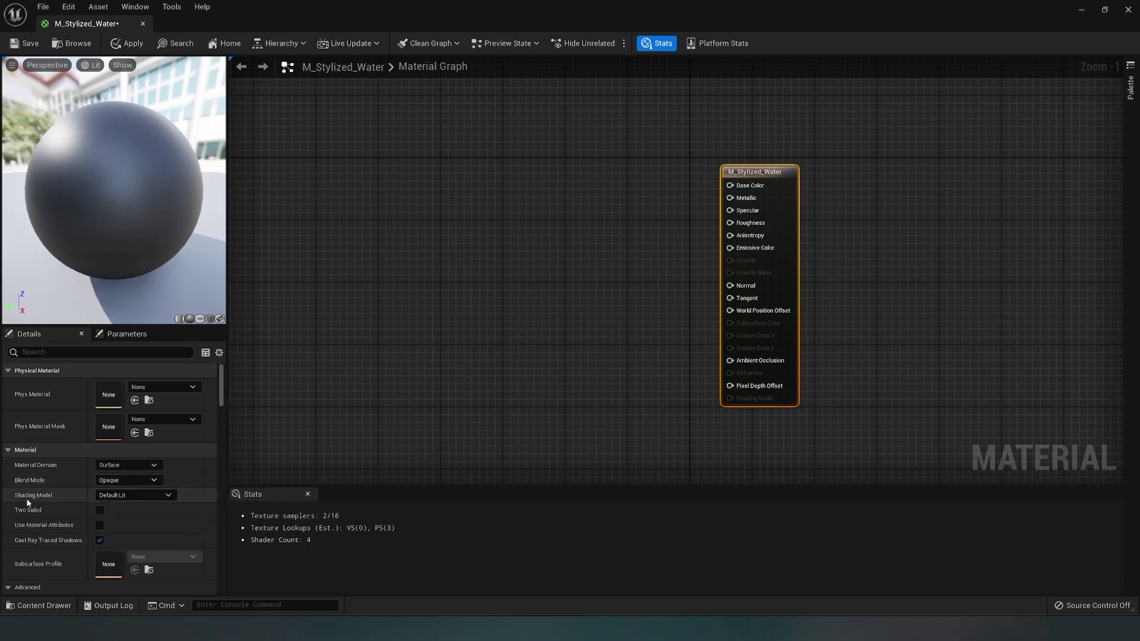
pyautogui.click(125, 495)
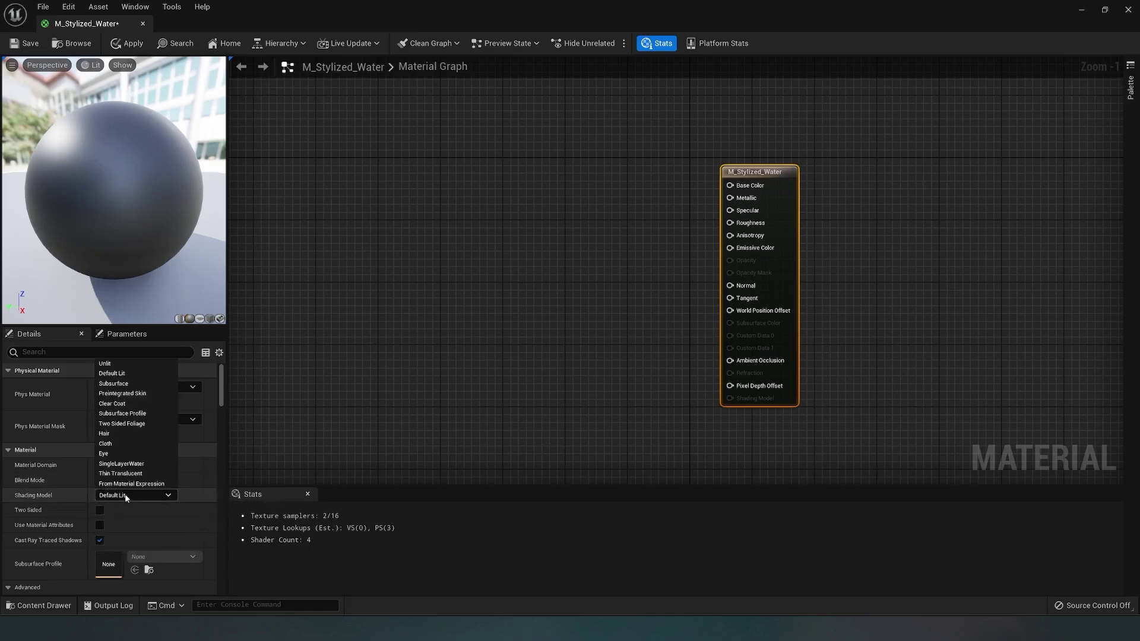
pyautogui.click(125, 464)
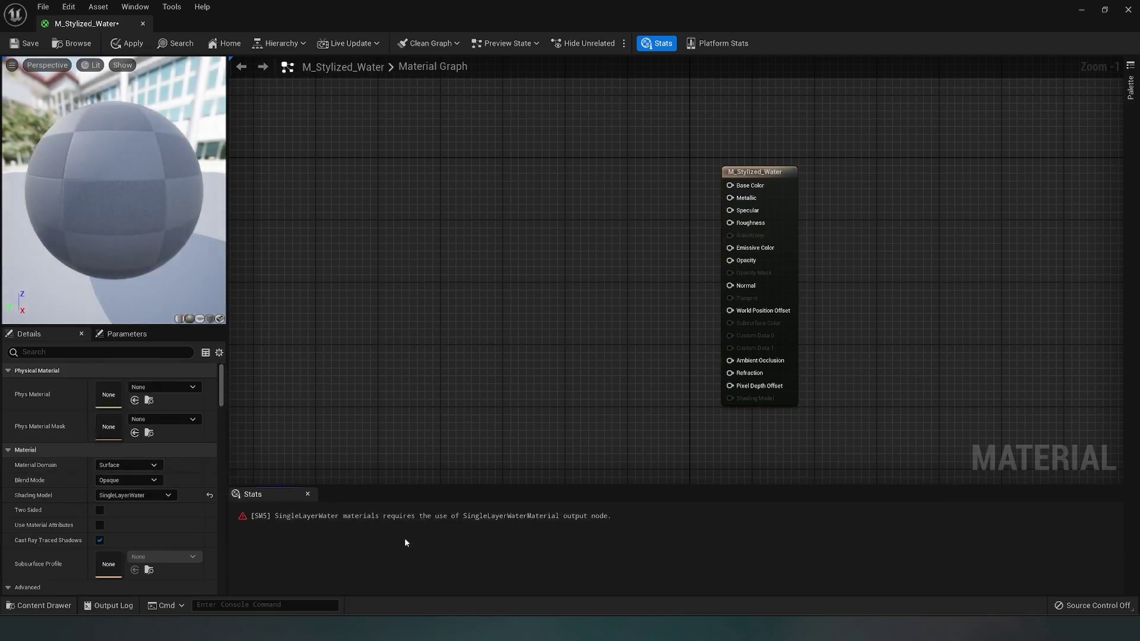
# - Add a SingleLayerWaterMaterialOutput node to the graph and place it beside the lower part of the main material node
pyautogui.moveTo(524, 335); pyautogui.dragTo(490, 303, button='right')
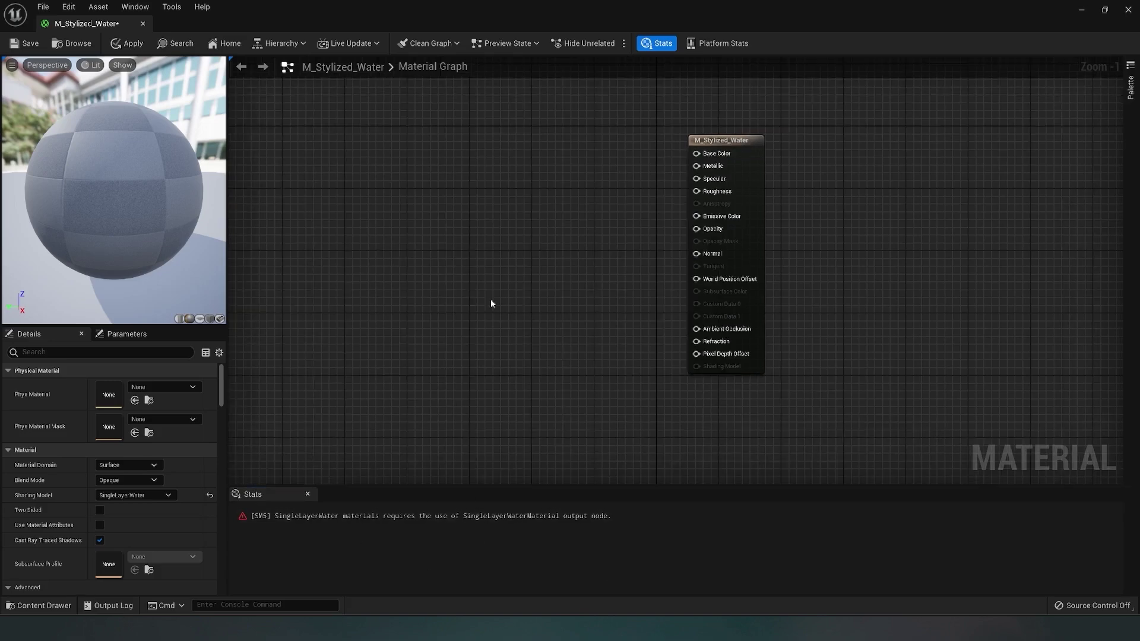
pyautogui.rightClick(495, 262)
pyautogui.write('single')
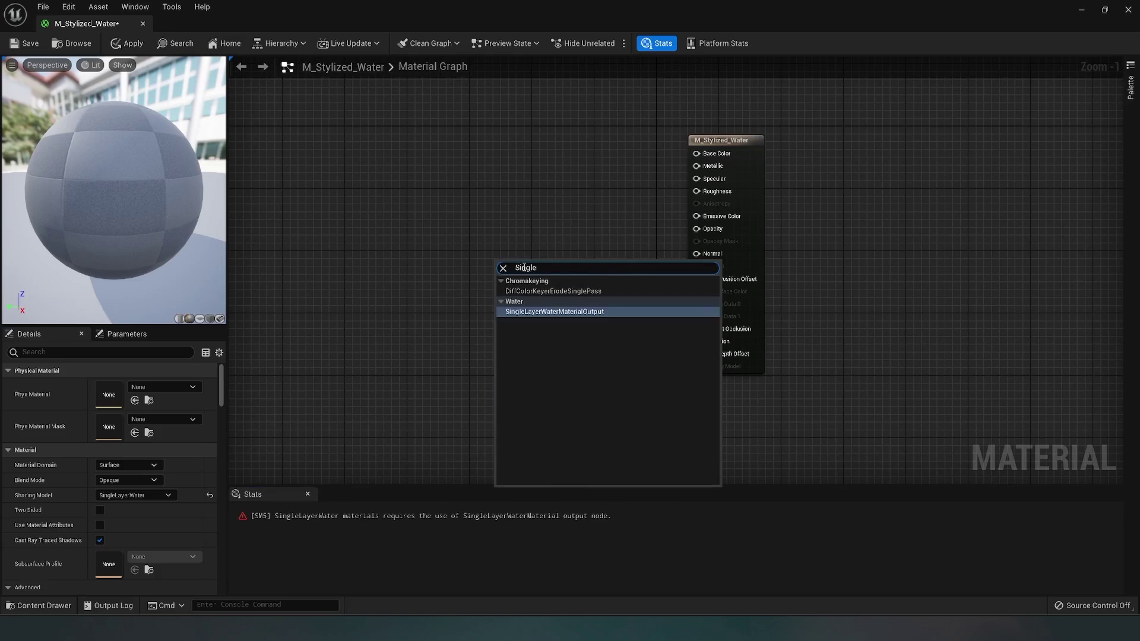
pyautogui.click(547, 313)
pyautogui.moveTo(555, 294); pyautogui.dragTo(562, 348)
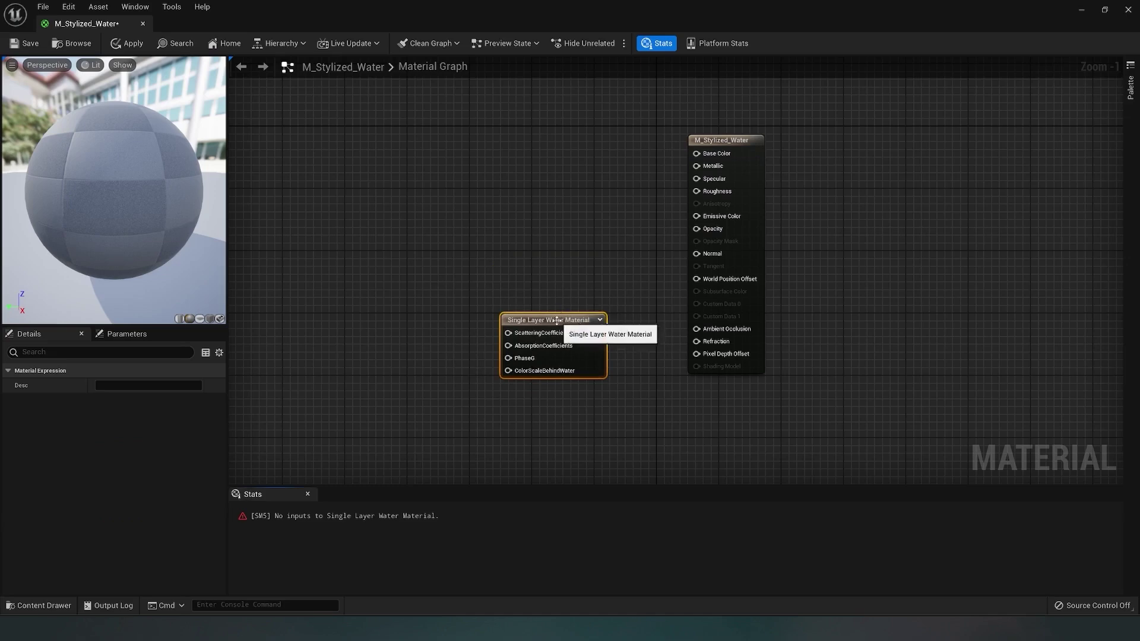
pyautogui.moveTo(561, 315); pyautogui.dragTo(576, 345)
pyautogui.moveTo(535, 188); pyautogui.dragTo(491, 197, button='right')
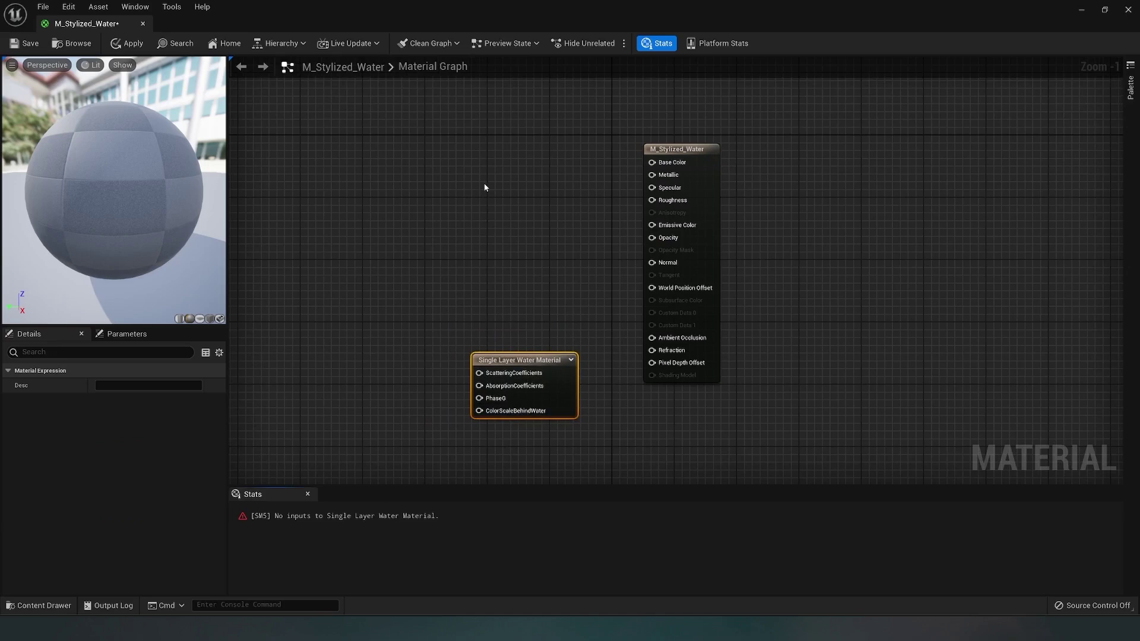
# - Add three Constant nodes, connect them to Base Color, Opacity and Refraction of the main material node, and align them in a column
pyautogui.click(493, 188)
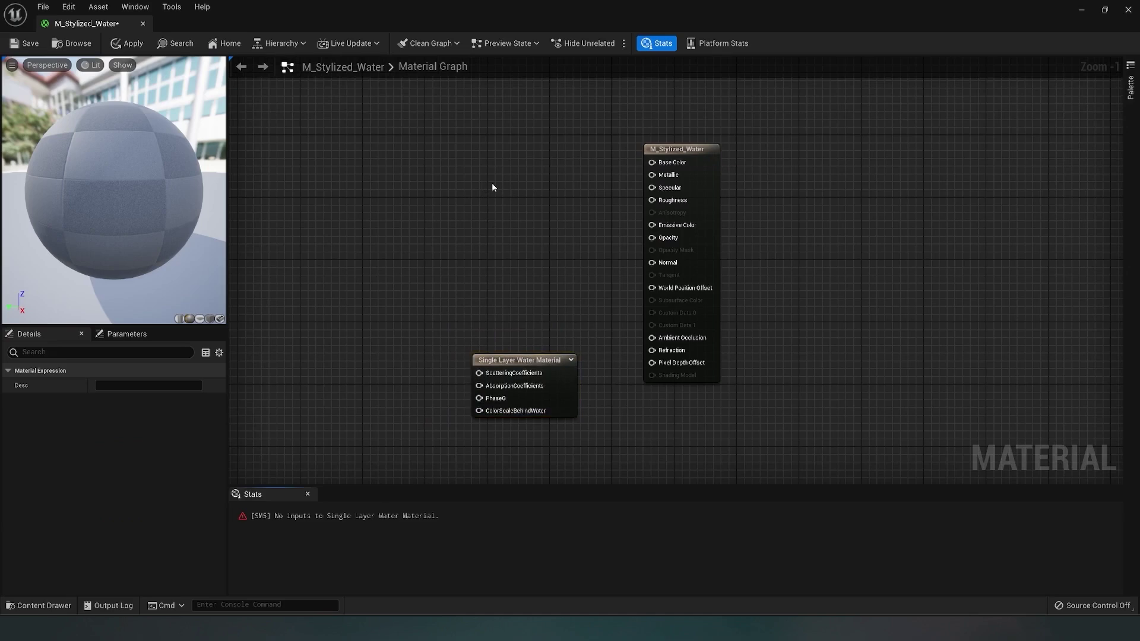
pyautogui.click(503, 243)
pyautogui.moveTo(574, 257); pyautogui.dragTo(448, 249, button='right')
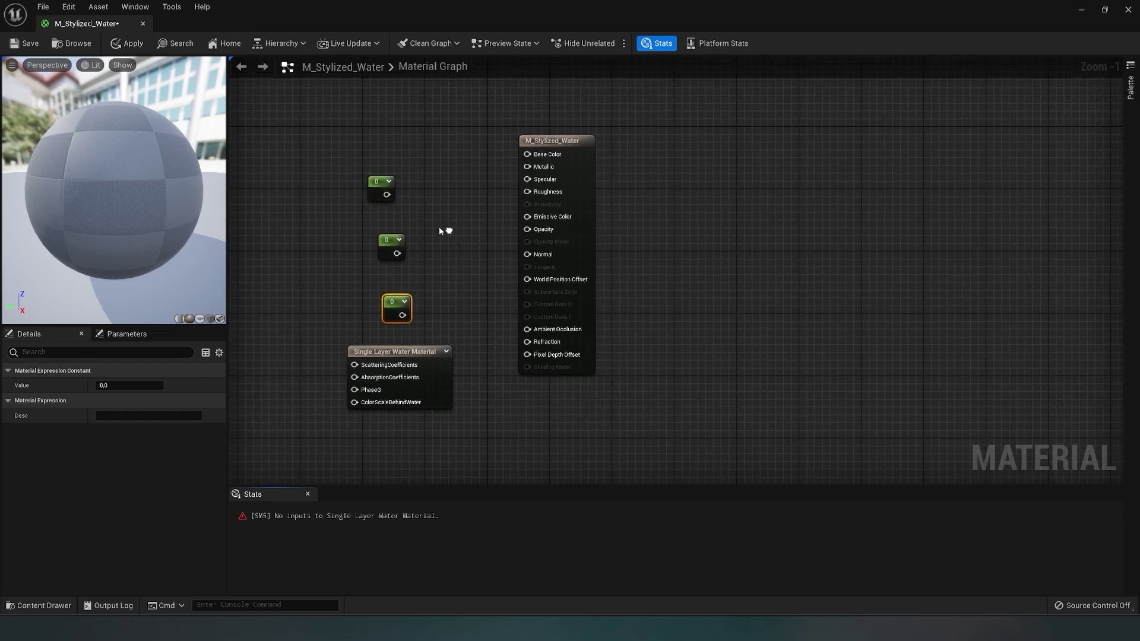
pyautogui.moveTo(385, 178); pyautogui.dragTo(513, 159)
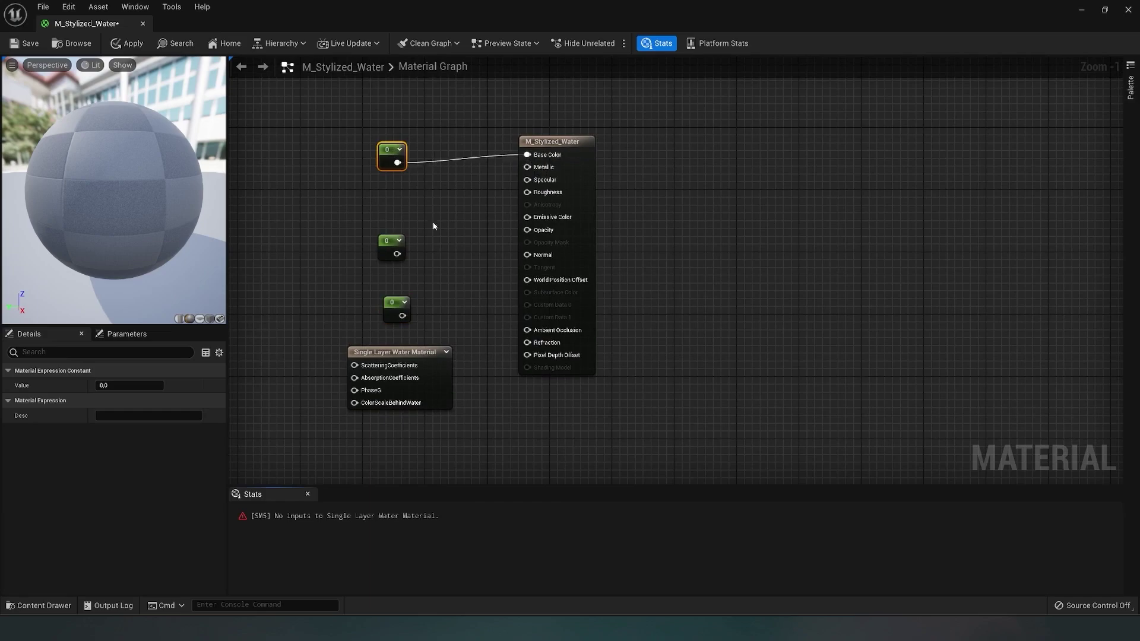
pyautogui.moveTo(491, 276); pyautogui.dragTo(515, 239)
pyautogui.moveTo(398, 236); pyautogui.dragTo(406, 213)
pyautogui.moveTo(403, 315); pyautogui.dragTo(531, 344)
pyautogui.moveTo(392, 304); pyautogui.dragTo(410, 307)
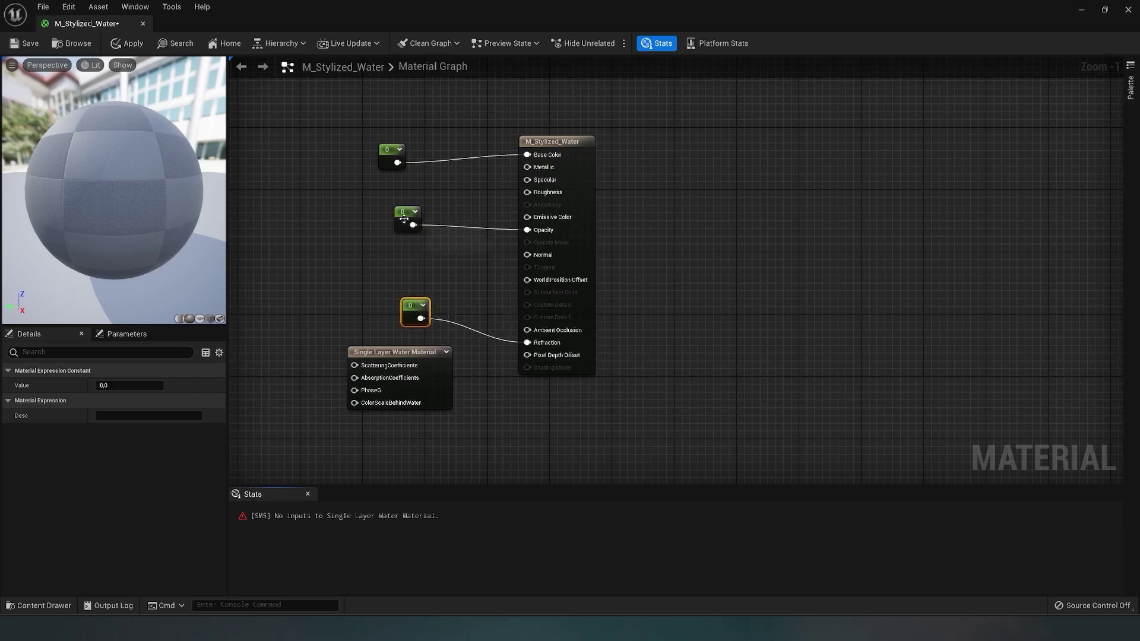
pyautogui.moveTo(404, 213); pyautogui.dragTo(411, 228)
pyautogui.moveTo(393, 148); pyautogui.dragTo(415, 142)
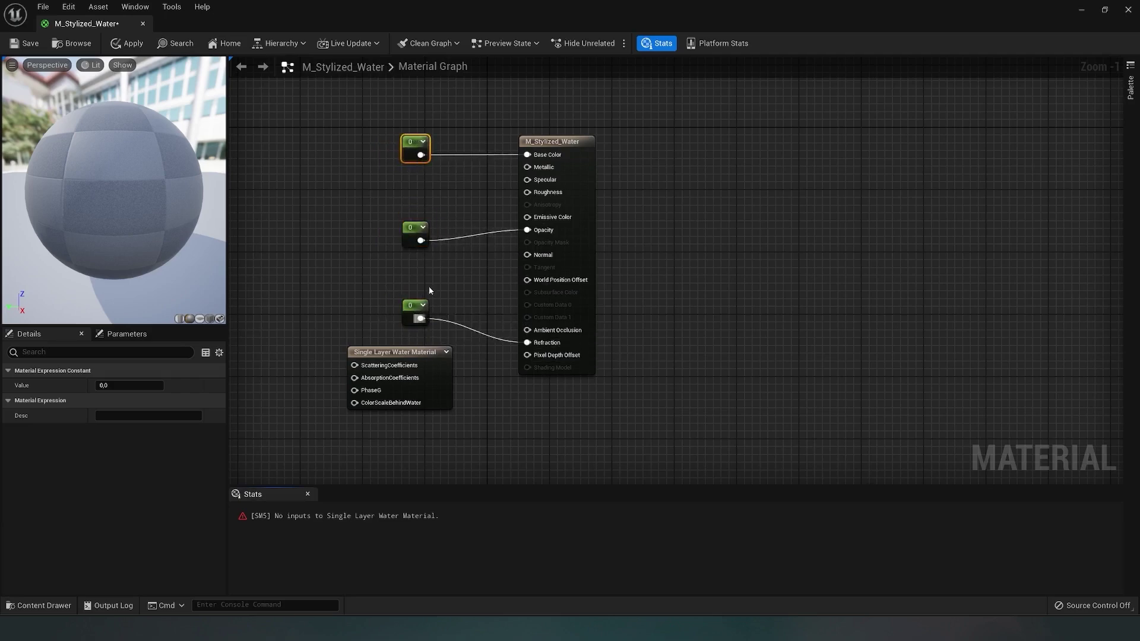
# - Set the Refraction constant's value to 1 and move the Single Layer Water Material node further below it
pyautogui.moveTo(353, 305); pyautogui.dragTo(565, 300, button='right')
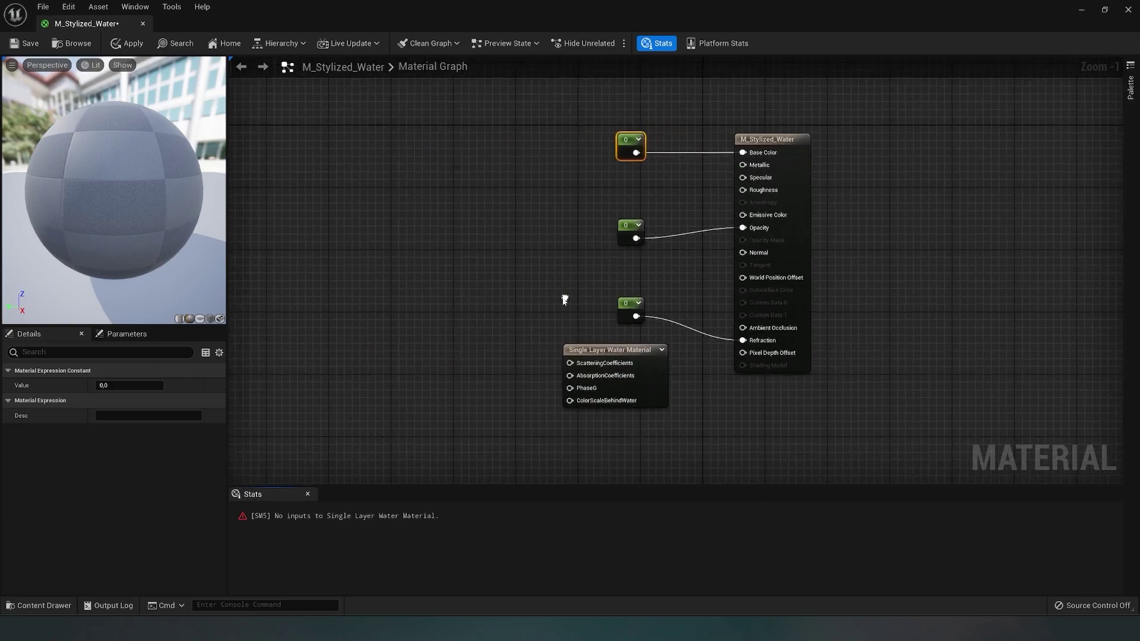
pyautogui.click(626, 309)
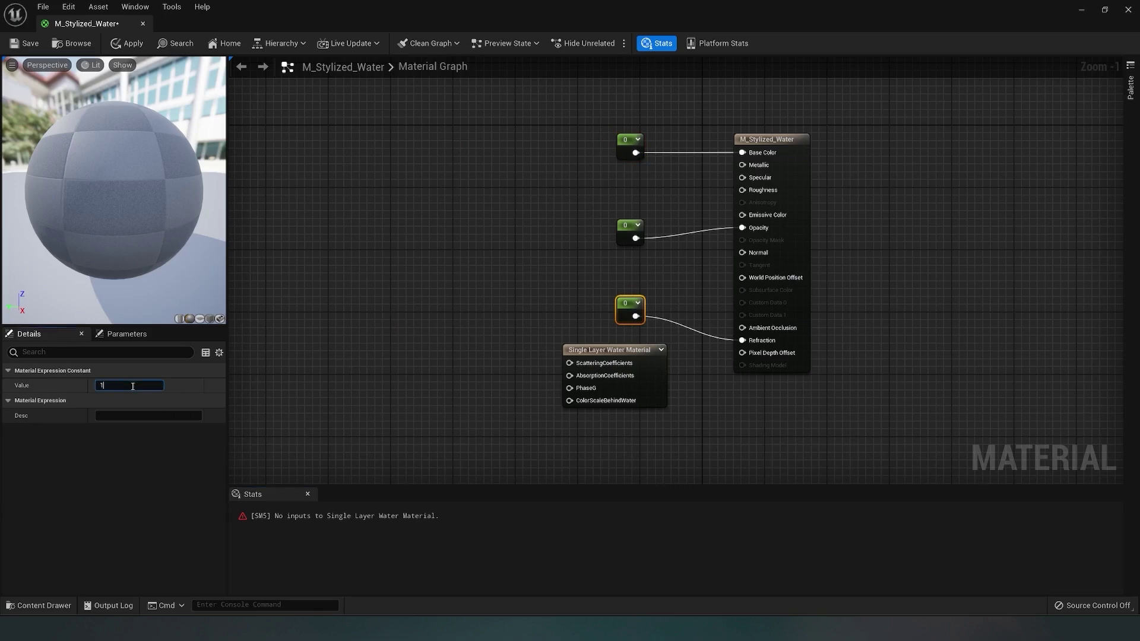
pyautogui.click(448, 304)
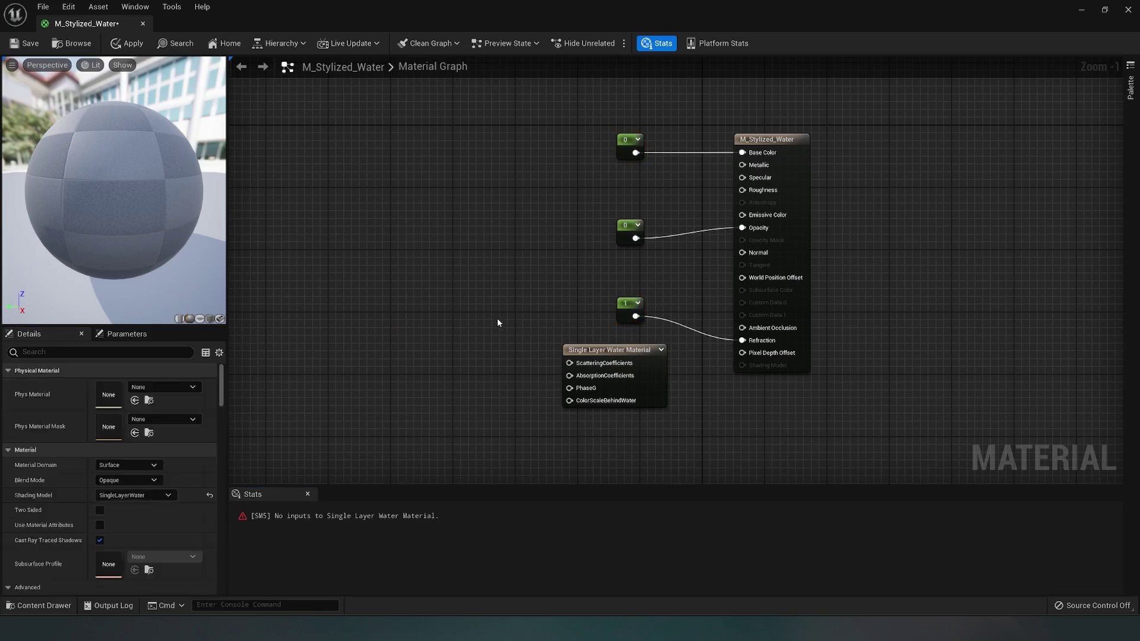
pyautogui.moveTo(604, 352); pyautogui.dragTo(651, 379)
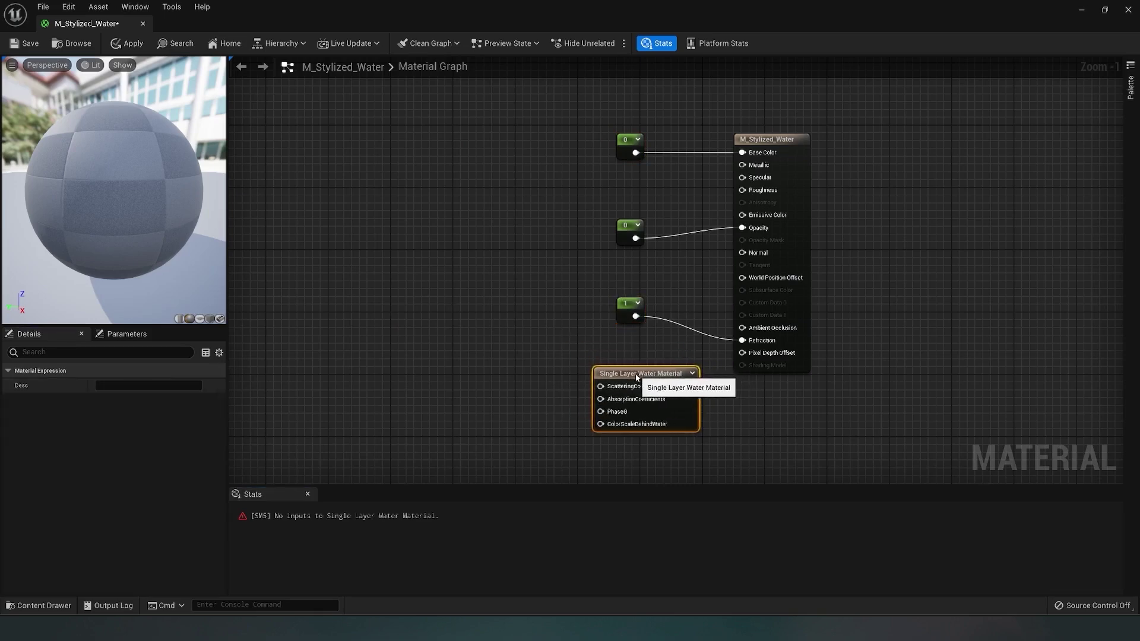
# - Add a Constant3Vector node beside the Single Layer Water Material node
pyautogui.click(474, 300)
pyautogui.moveTo(464, 335); pyautogui.dragTo(466, 321, button='right')
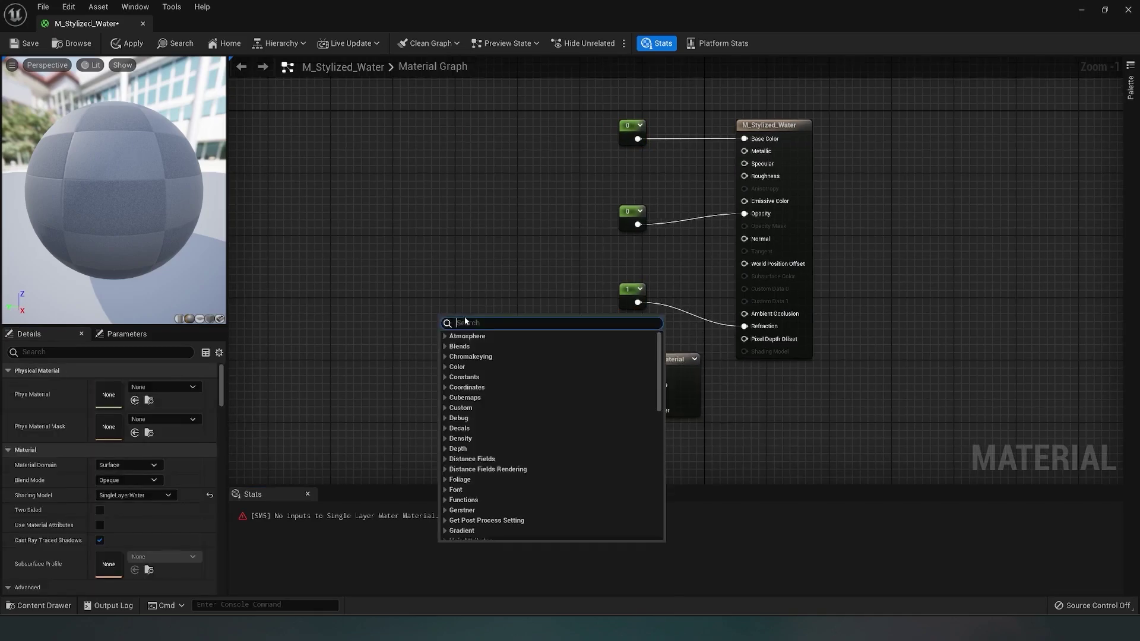
pyautogui.write('consta')
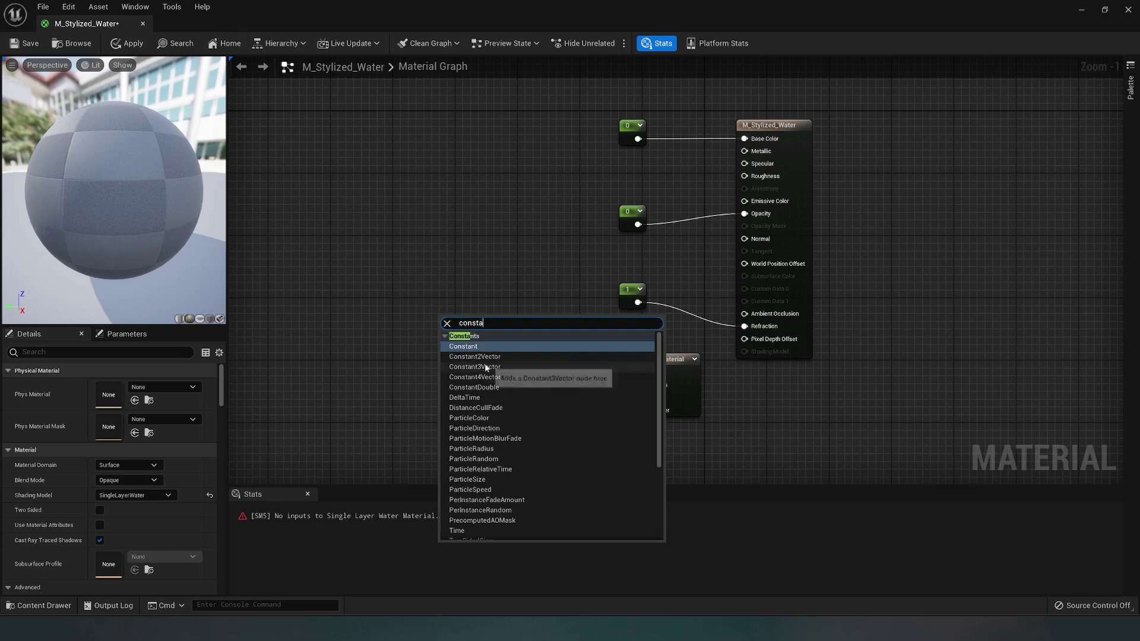
pyautogui.click(480, 367)
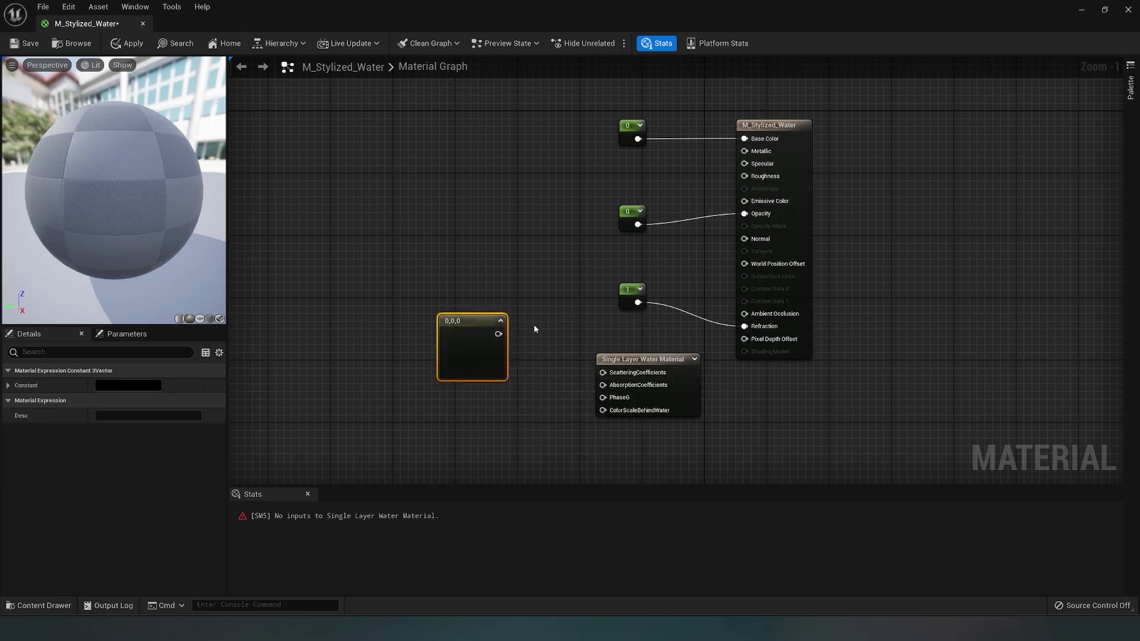
# - Set the Constant3Vector's colour to orange-red (R 1.0, G 0.067949, B 0.006233) and connect it to AbsorptionCoefficients of the Single Layer Water Material node
pyautogui.moveTo(452, 359); pyautogui.dragTo(424, 357, button='right')
pyautogui.doubleClick(424, 357)
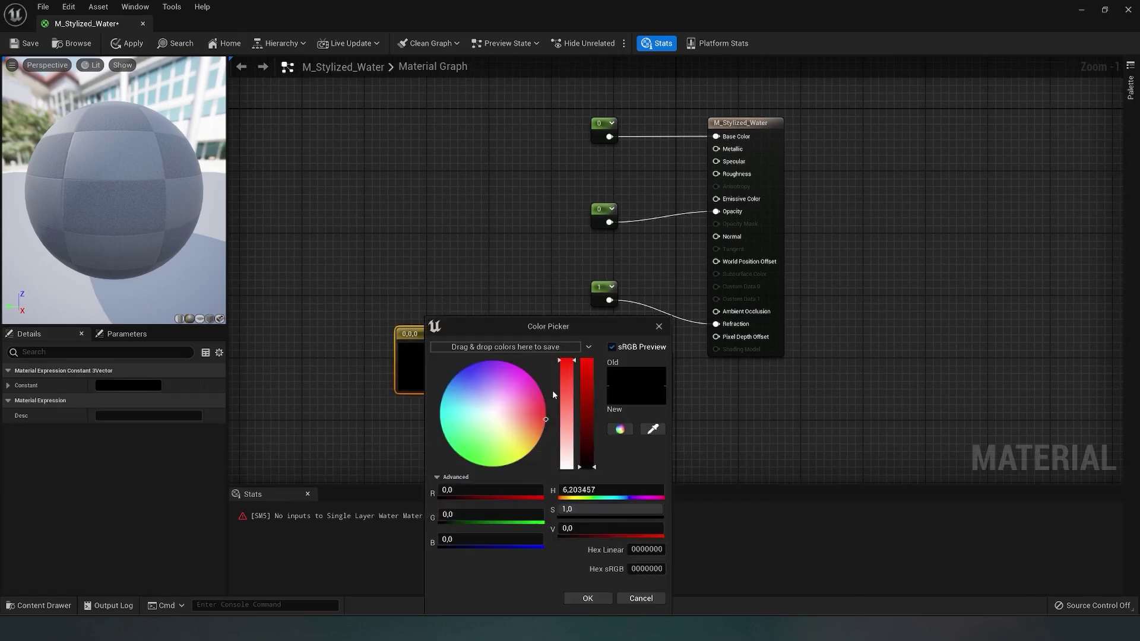
pyautogui.moveTo(649, 465); pyautogui.dragTo(645, 359)
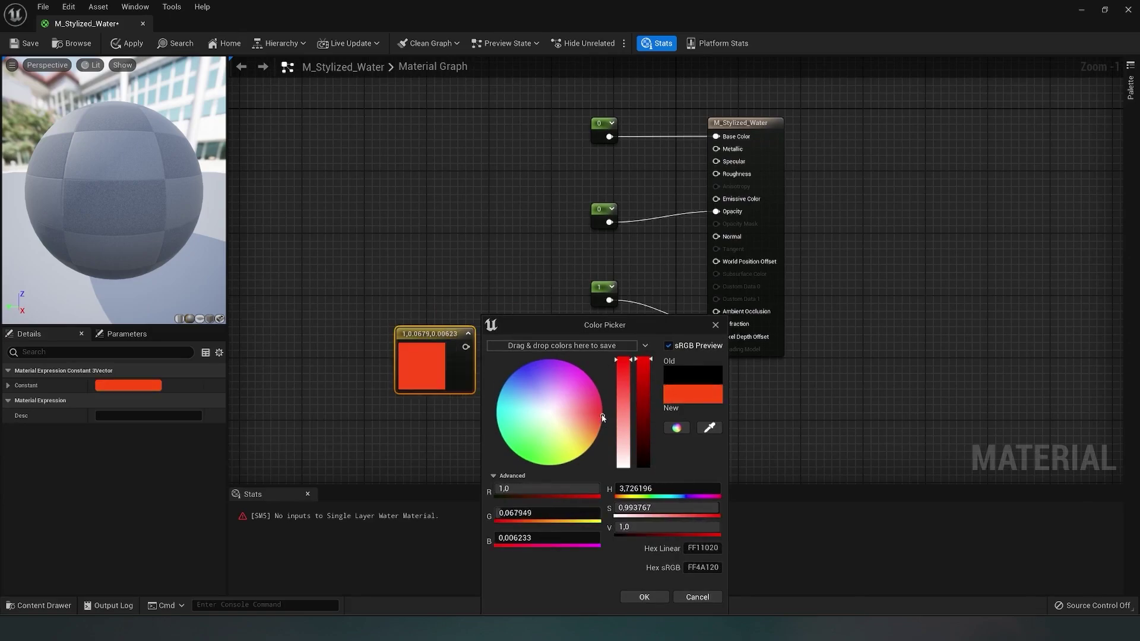
pyautogui.click(656, 602)
pyautogui.moveTo(432, 333); pyautogui.dragTo(448, 362)
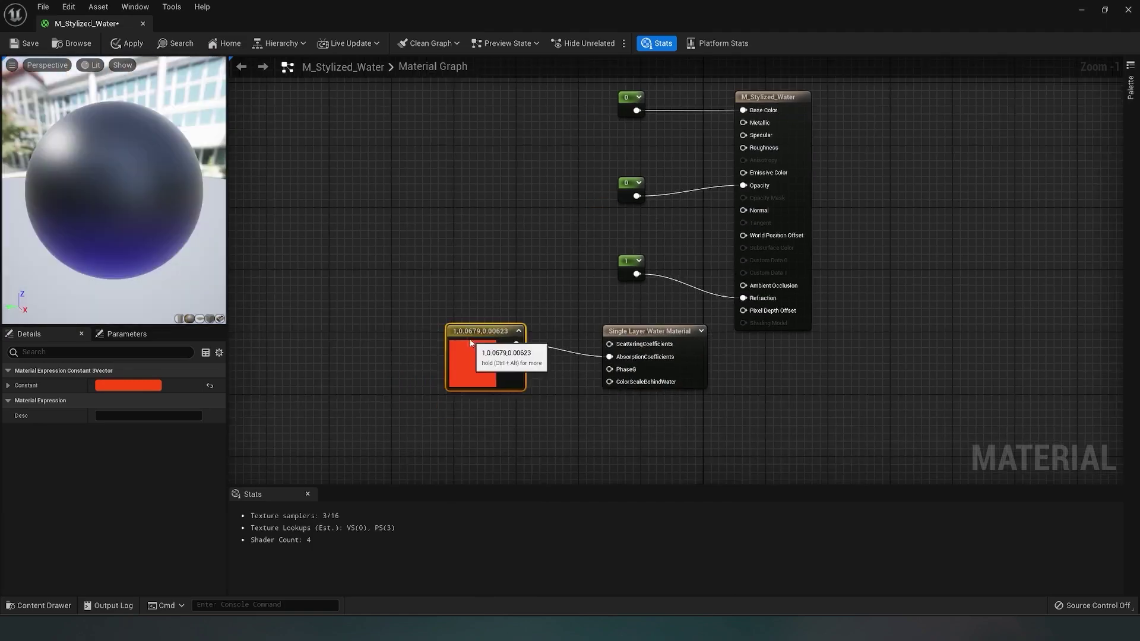
pyautogui.moveTo(473, 340); pyautogui.dragTo(459, 343)
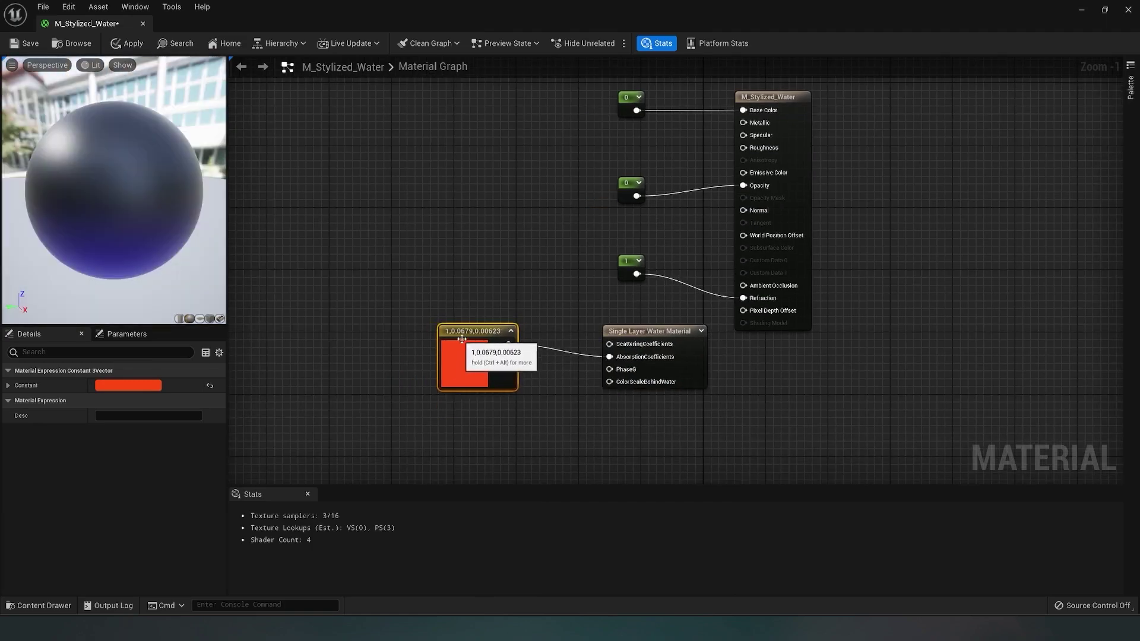
# - Convert the orange-red Constant3Vector node into a parameter named Water Color
pyautogui.rightClick(475, 343)
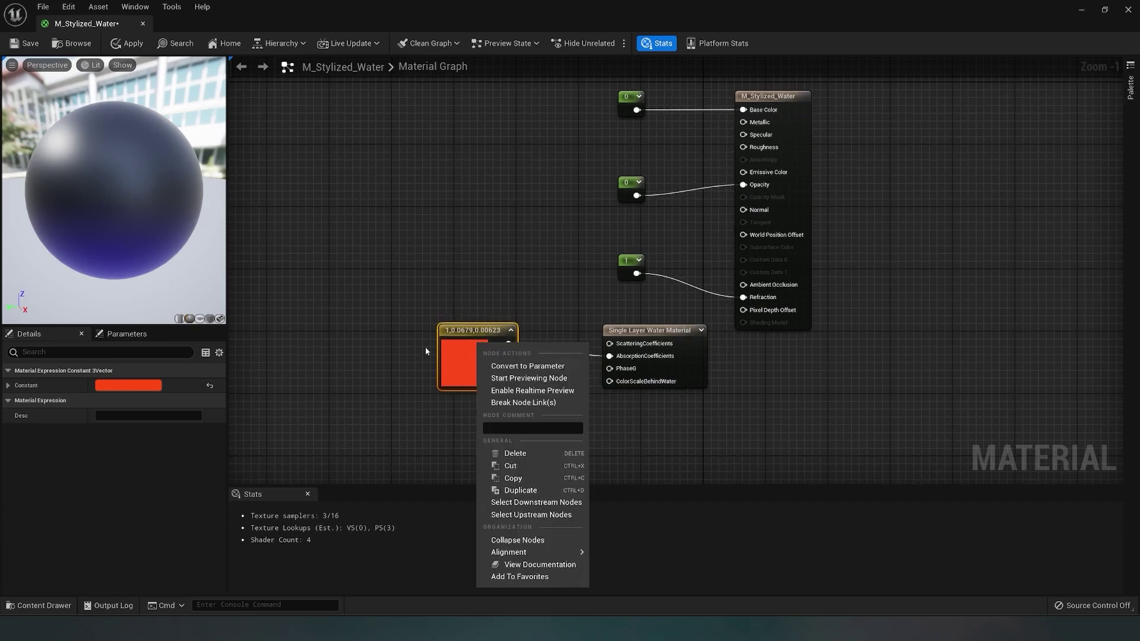
pyautogui.click(527, 366)
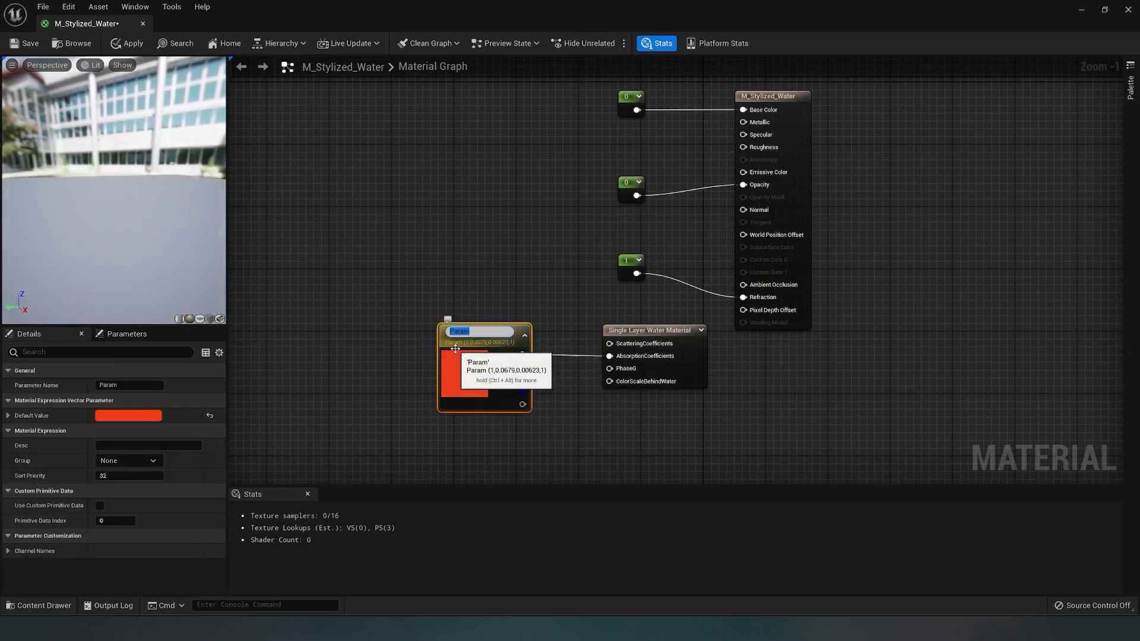
pyautogui.write('Col')
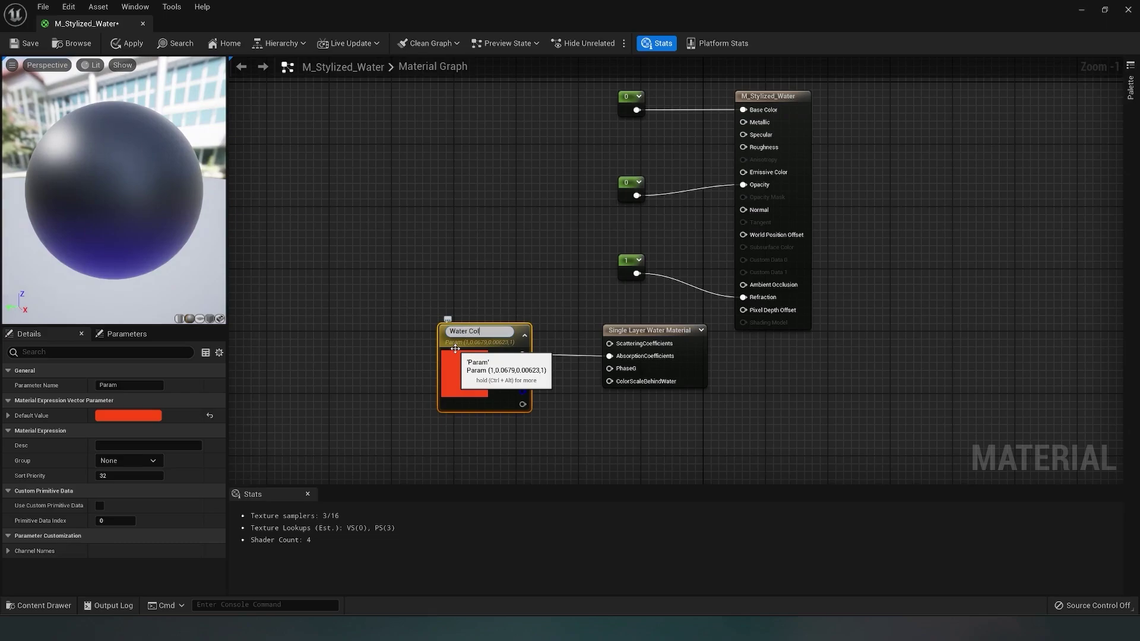
pyautogui.press('Return')
pyautogui.scroll(-1, 468, 205)
pyautogui.moveTo(467, 205); pyautogui.dragTo(439, 233, button='right')
pyautogui.scroll(1, 449, 314)
pyautogui.moveTo(448, 314); pyautogui.dragTo(414, 265, button='right')
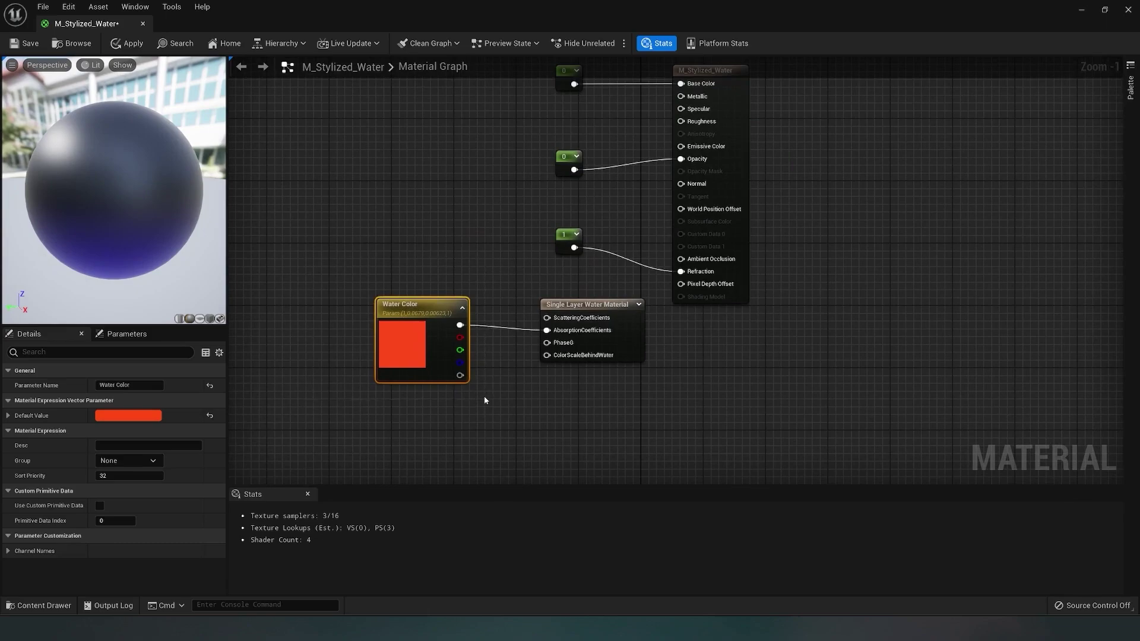
# - Save the M_Stylized_Water material and close its editor
pyautogui.moveTo(489, 406); pyautogui.dragTo(489, 406)
pyautogui.click(362, 221)
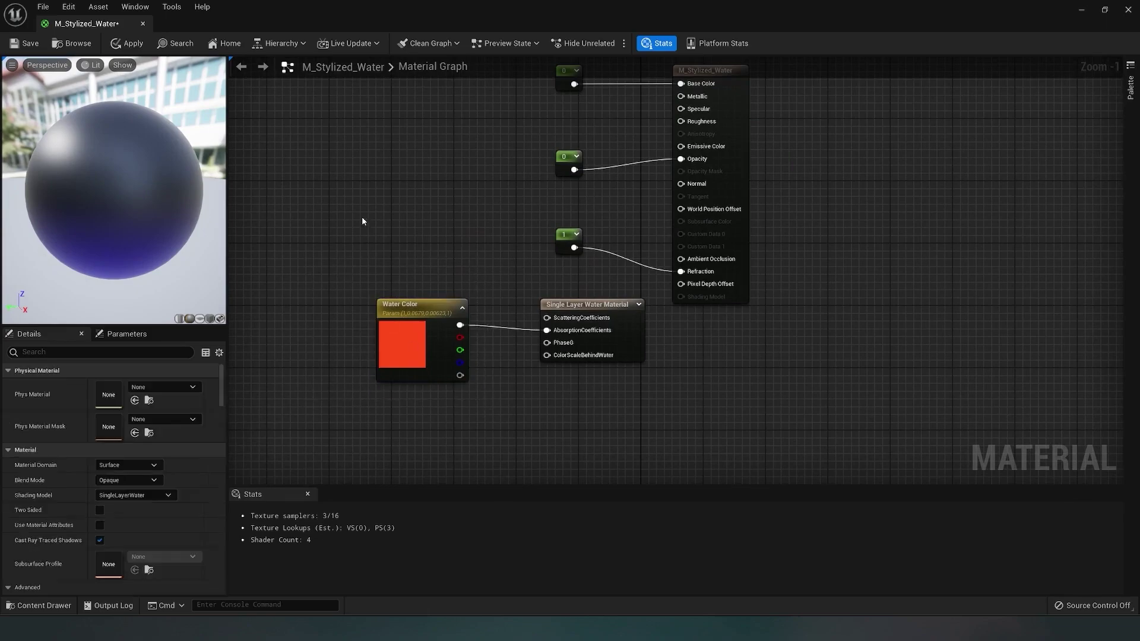
pyautogui.click(31, 46)
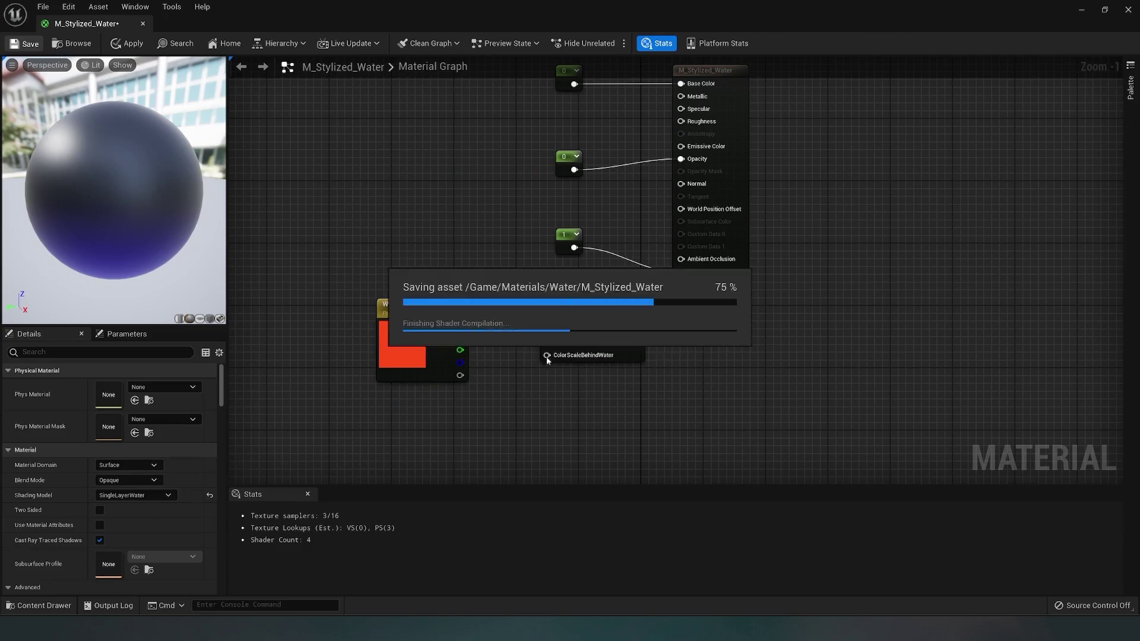
pyautogui.click(1129, 11)
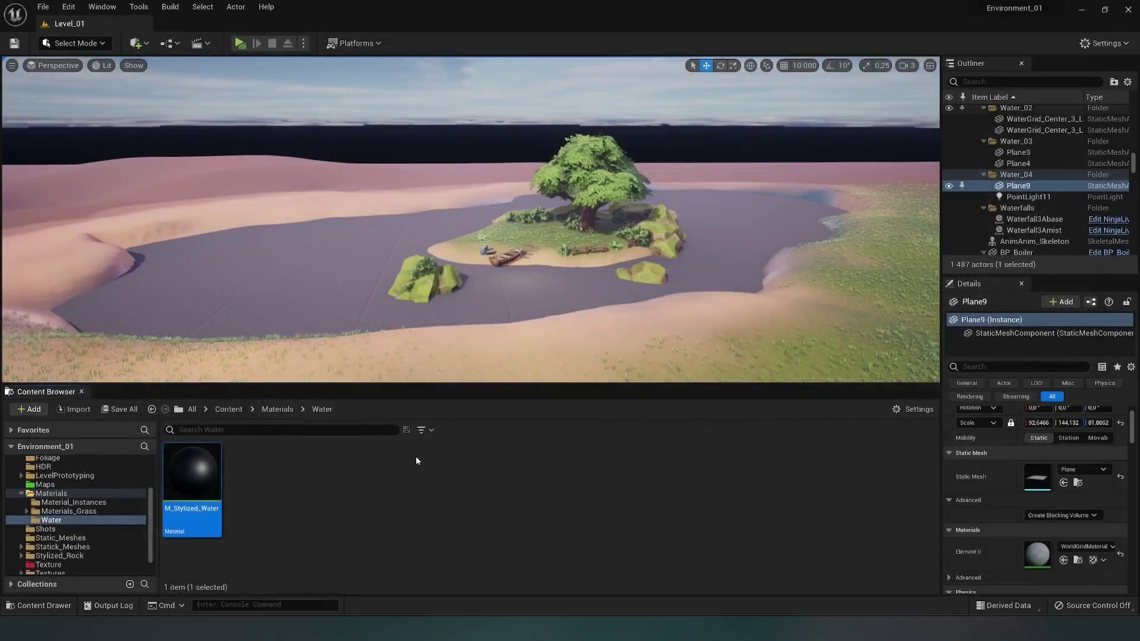
# - Create a material instance of M_Stylized_Water named MI_Stylized_Water in the Water folder
pyautogui.rightClick(197, 480)
pyautogui.click(347, 521)
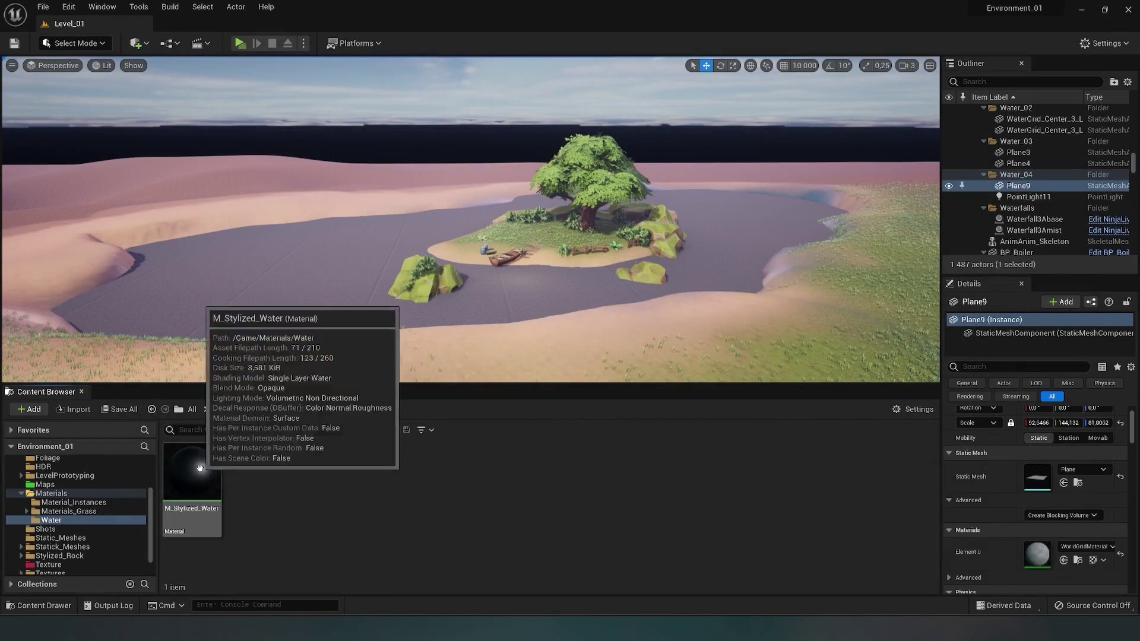
pyautogui.click(198, 484)
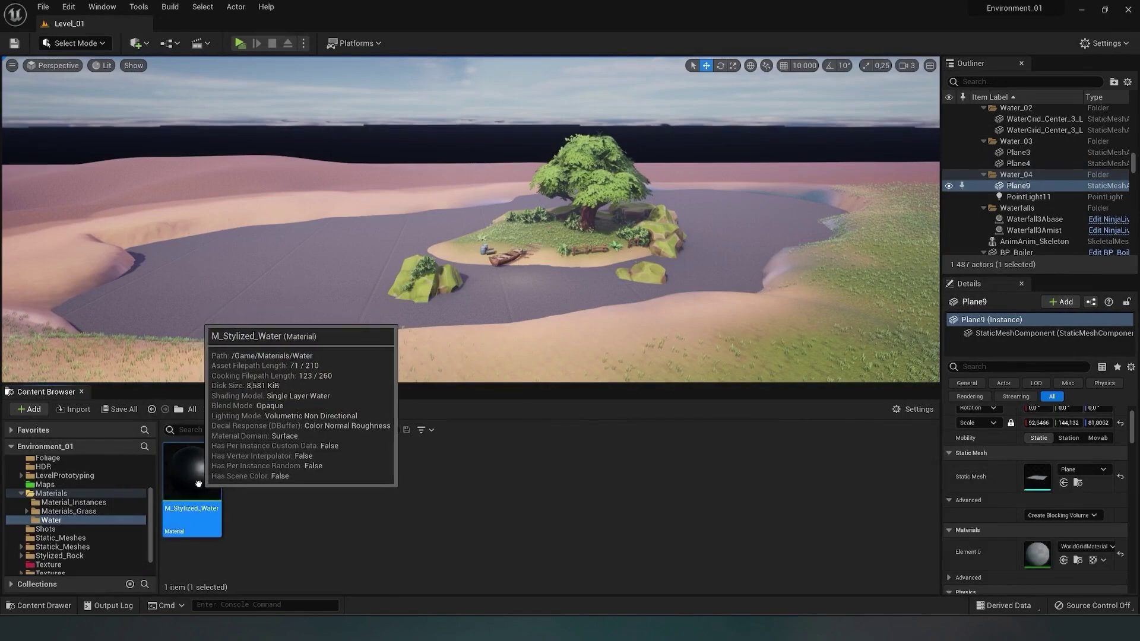
pyautogui.rightClick(198, 484)
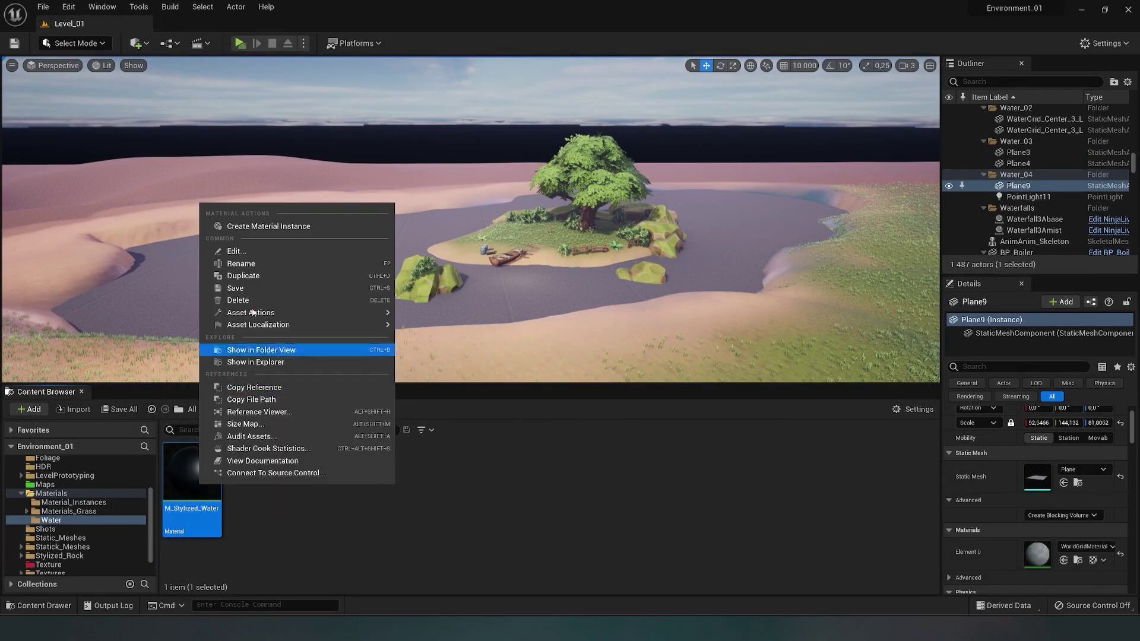
pyautogui.click(275, 228)
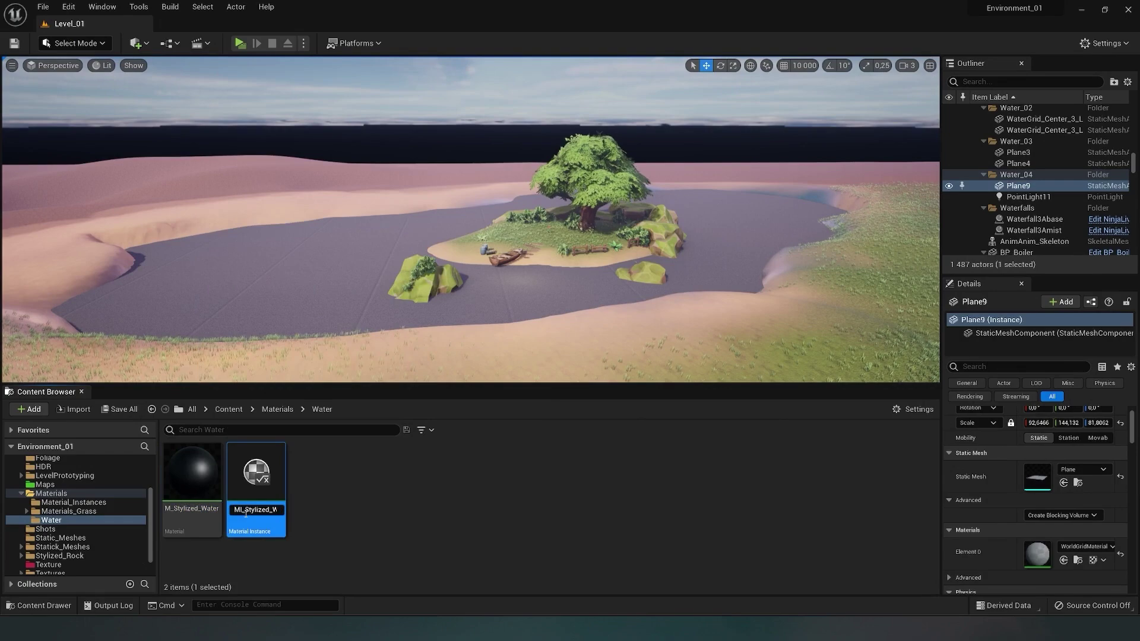
pyautogui.press('Return')
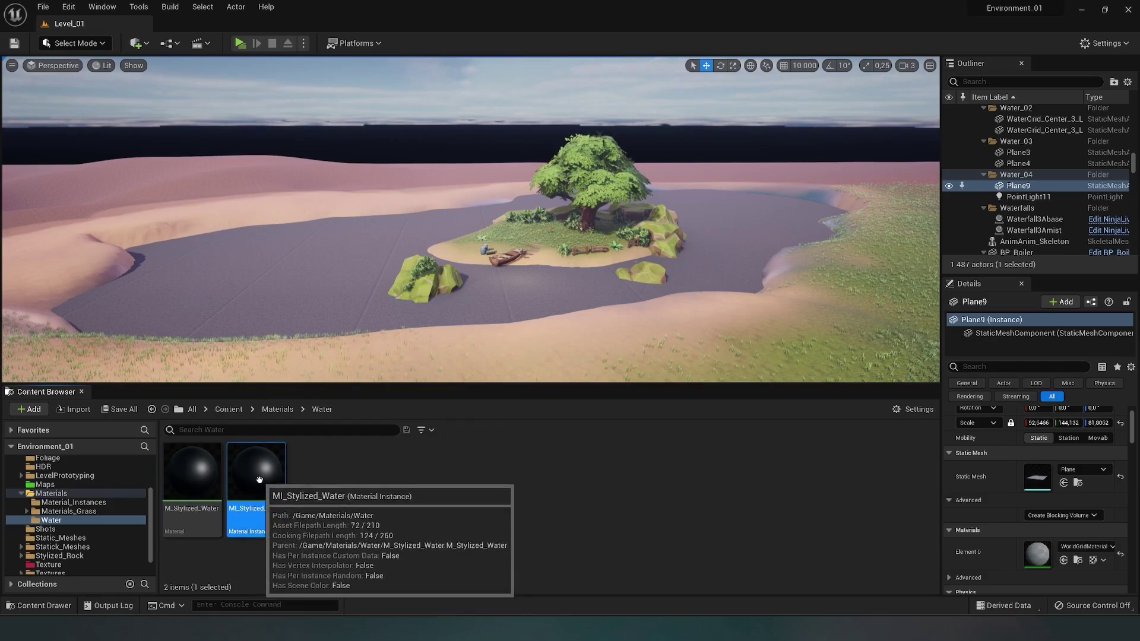
# - Apply MI_Stylized_Water to the lake plane around the island
pyautogui.moveTo(259, 480); pyautogui.dragTo(322, 288)
pyautogui.press('w')
pyautogui.moveTo(439, 278)
pyautogui.mouseDown(button='right')
pyautogui.moveTo(440, 321)
pyautogui.moveTo(437, 299)
pyautogui.mouseUp(button='right')
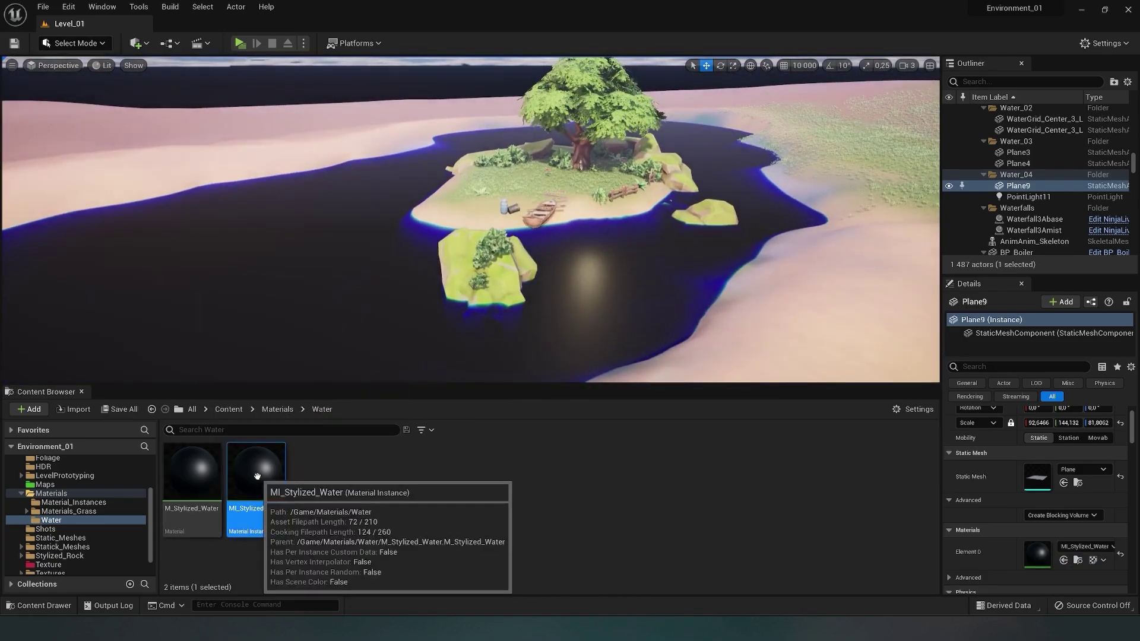
# - Open MI_Stylized_Water in a smaller floating window that leaves part of the lake in view
pyautogui.doubleClick(252, 478)
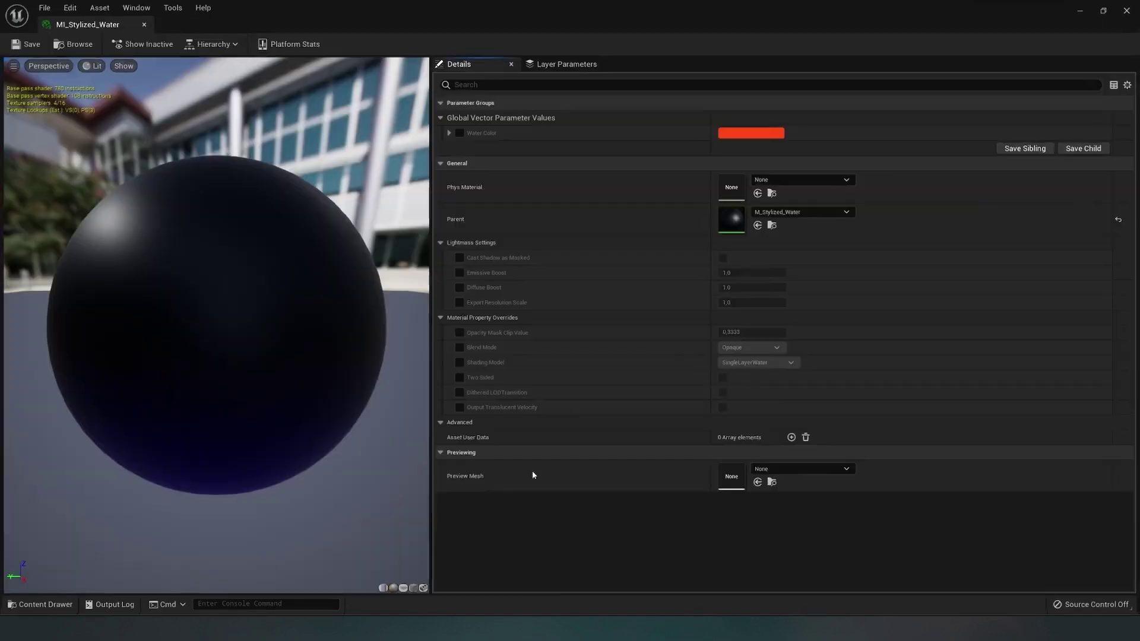
pyautogui.click(1105, 9)
pyautogui.moveTo(593, 114); pyautogui.dragTo(779, 116)
pyautogui.moveTo(389, 283); pyautogui.dragTo(578, 282)
pyautogui.moveTo(914, 126); pyautogui.dragTo(881, 111)
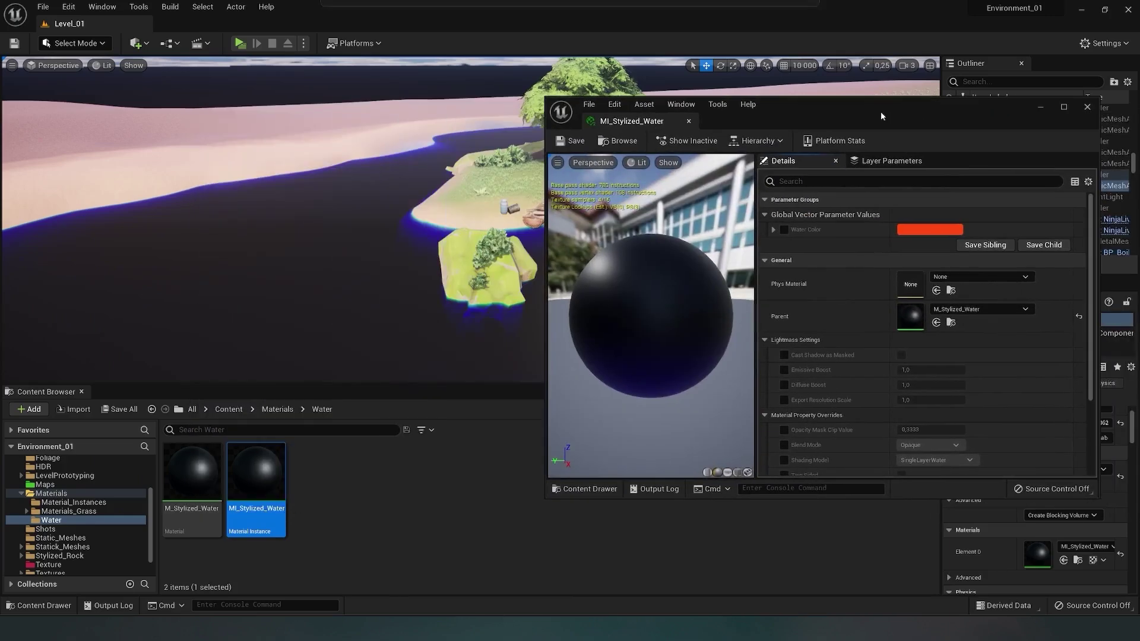
pyautogui.moveTo(831, 499); pyautogui.dragTo(831, 552)
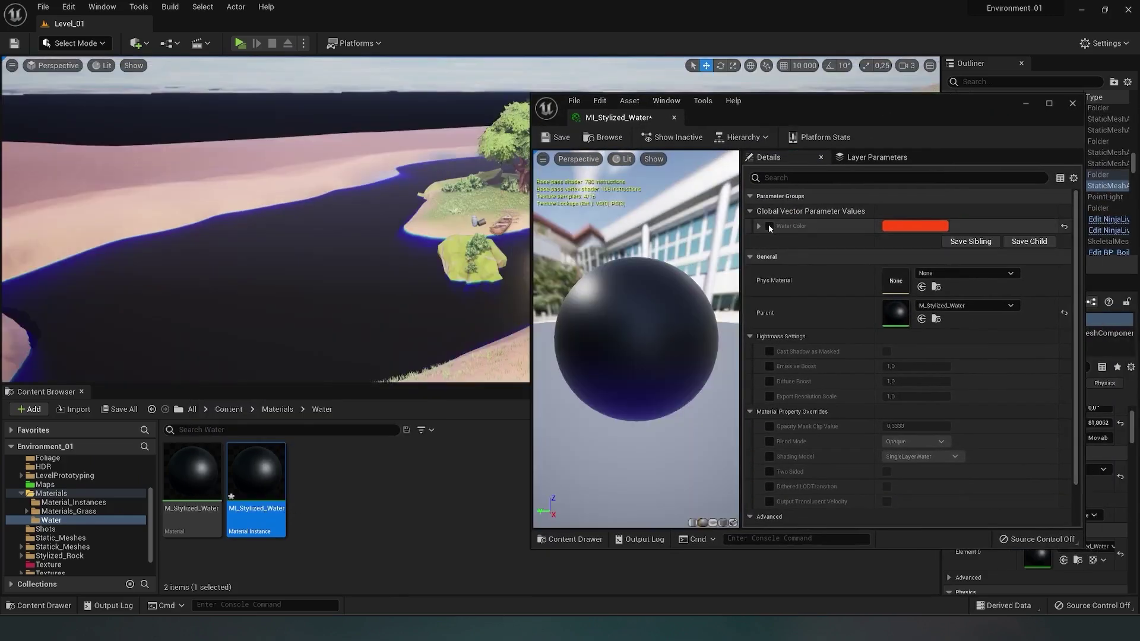
# - Override the instance's Water Color parameter and set its colour to pure red (R 1.0, G 0.0, B 0.0)
pyautogui.click(770, 226)
pyautogui.click(914, 228)
pyautogui.moveTo(428, 279); pyautogui.dragTo(454, 264, button='right')
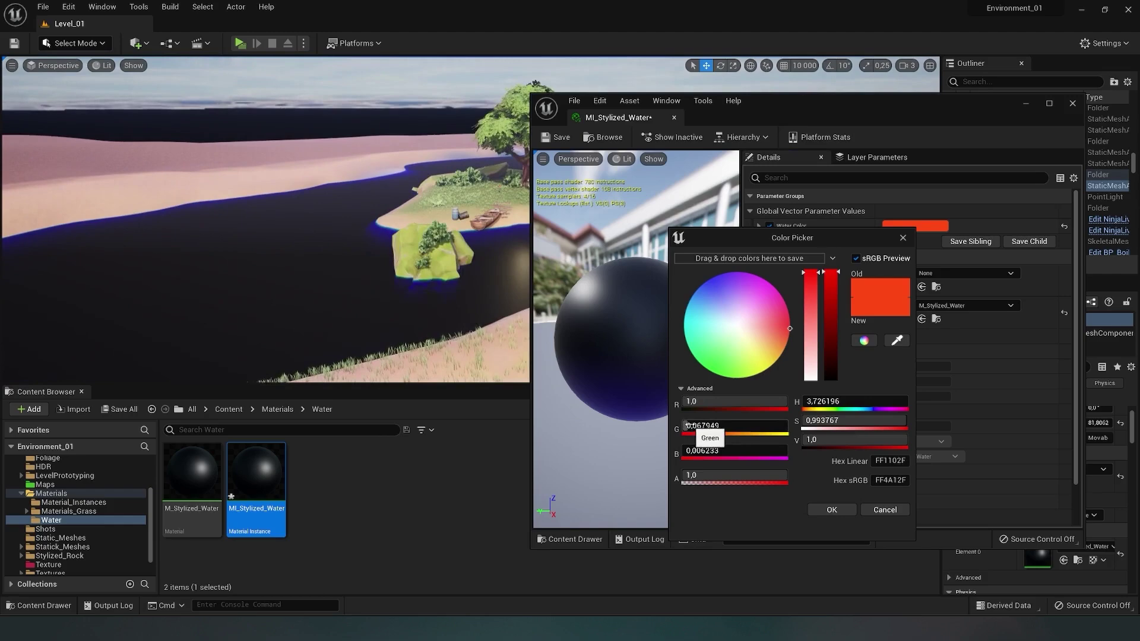
pyautogui.moveTo(690, 418); pyautogui.dragTo(699, 418)
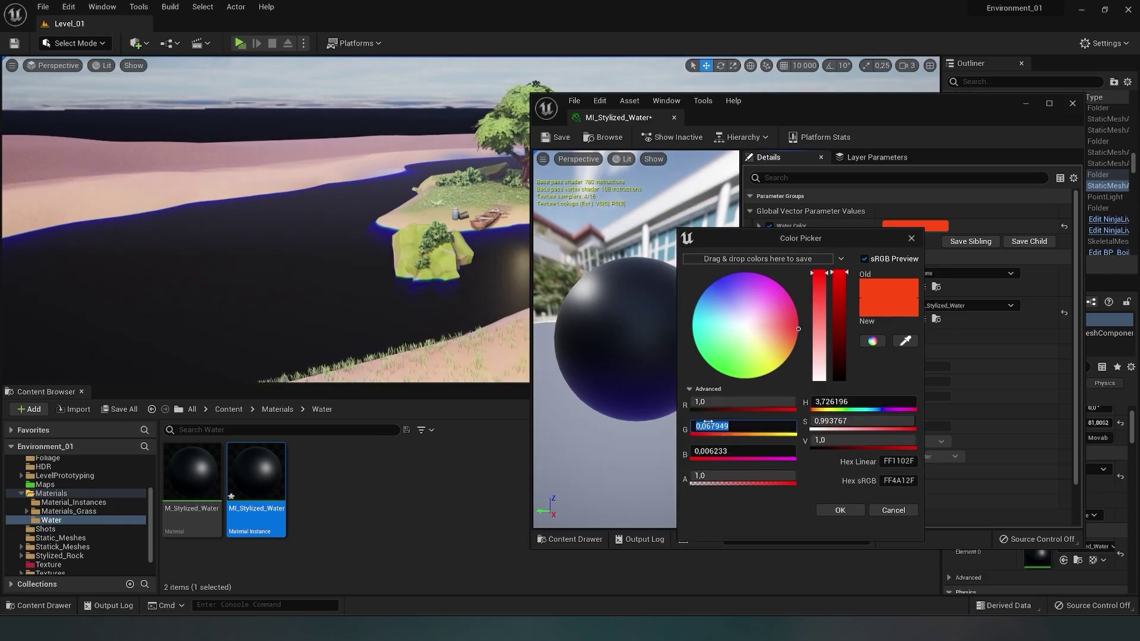
pyautogui.press('Return')
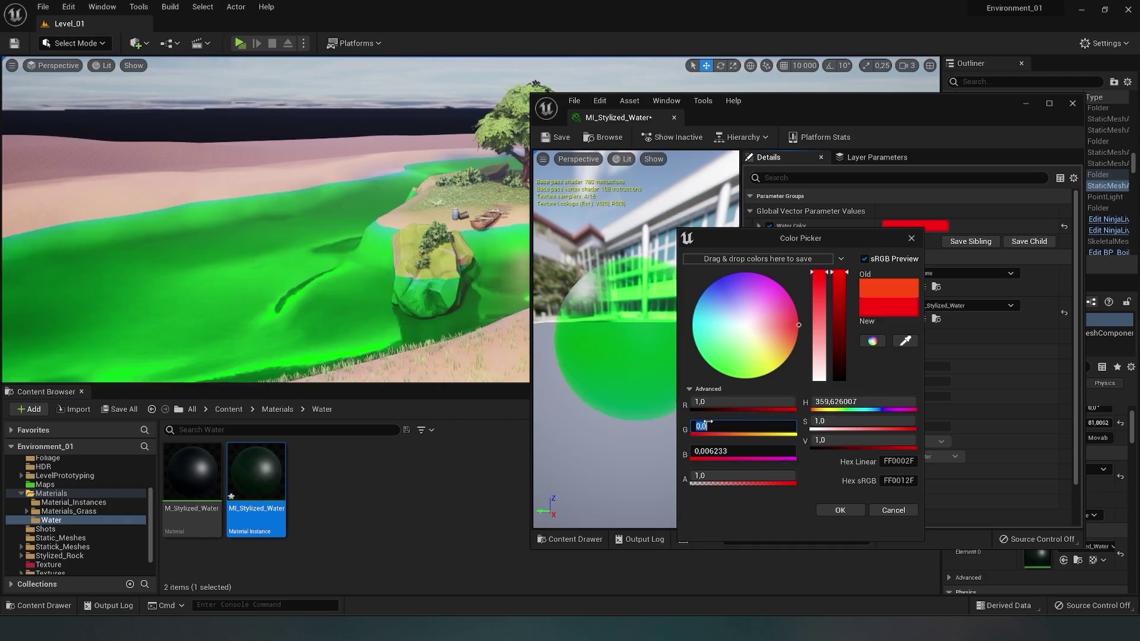
pyautogui.write('0')
pyautogui.press('Return')
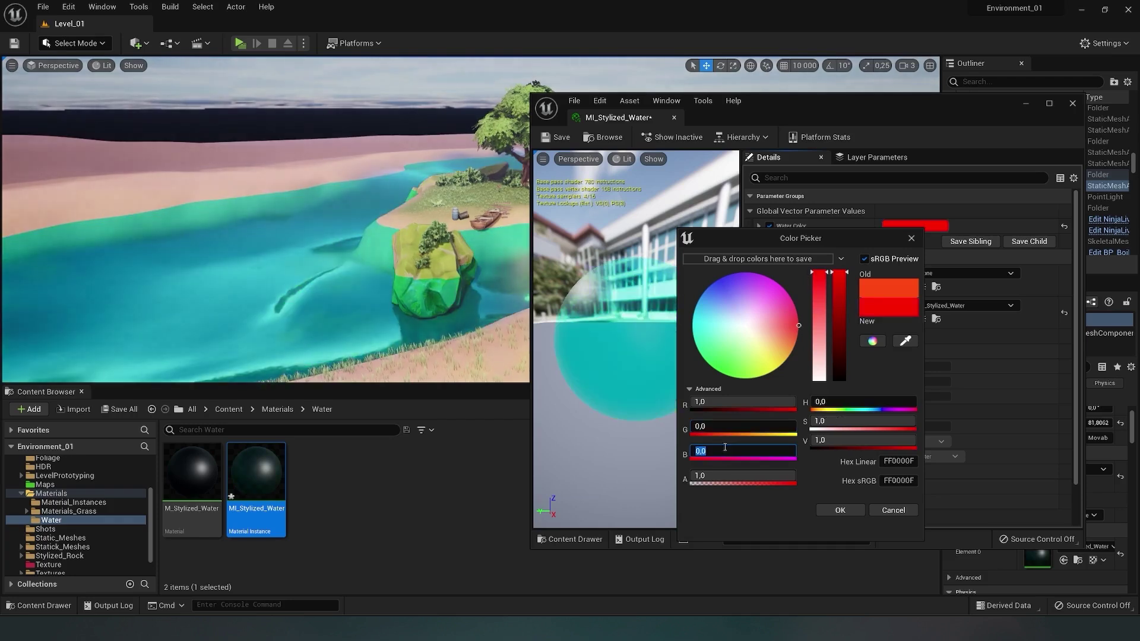
pyautogui.moveTo(337, 257)
pyautogui.mouseDown(button='right')
pyautogui.moveTo(404, 223)
pyautogui.moveTo(318, 252)
pyautogui.mouseUp(button='right')
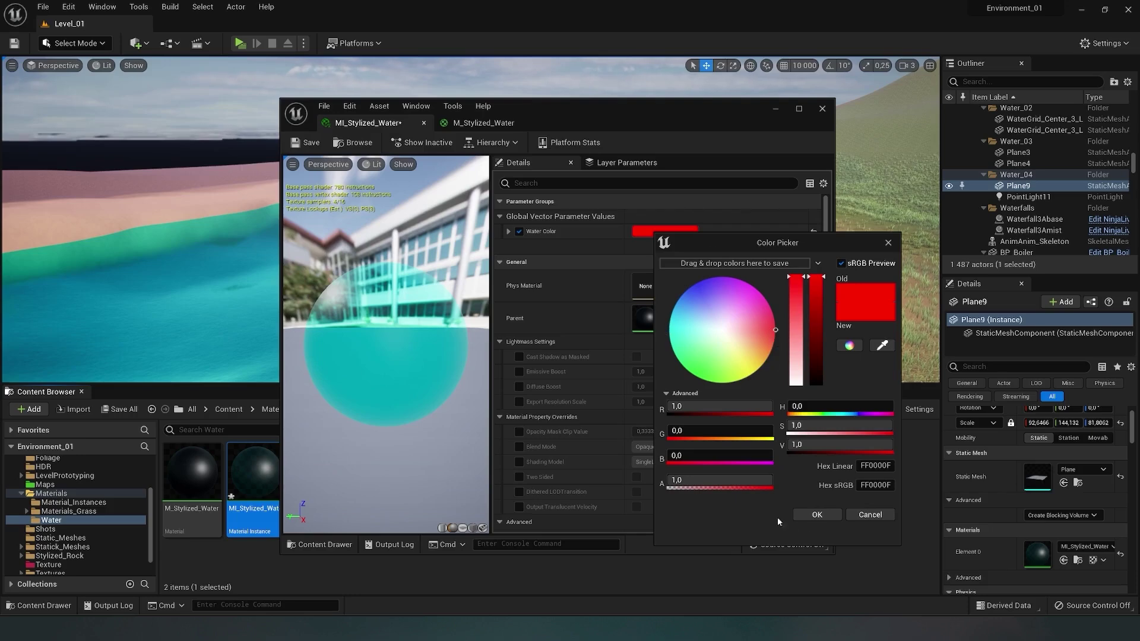
pyautogui.click(818, 514)
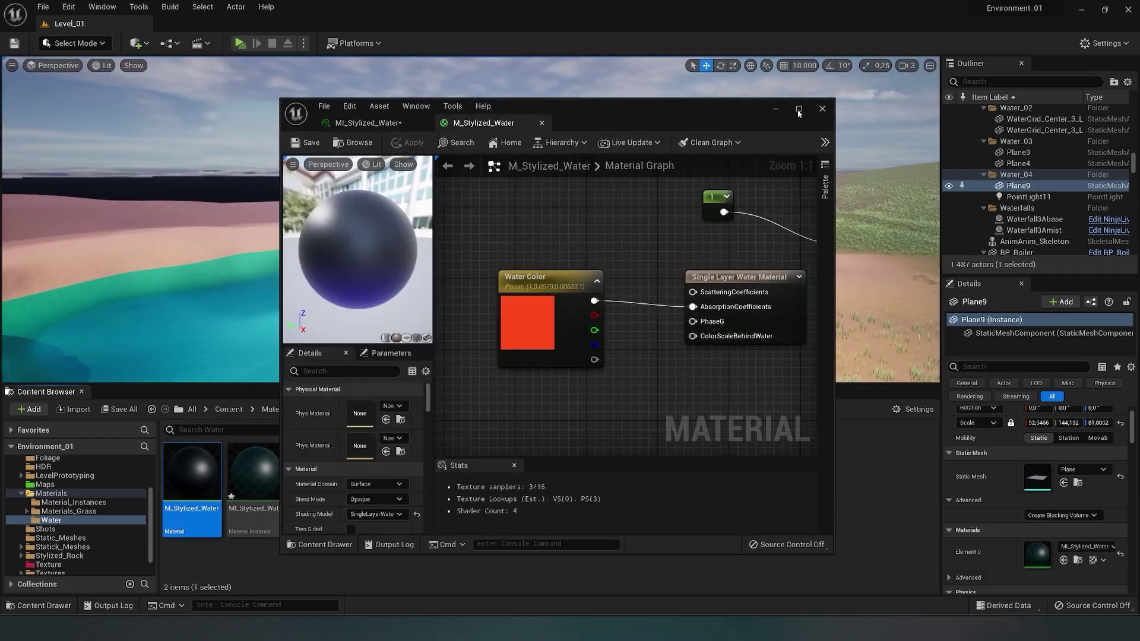
# - Maximize the M_Stylized_Water graph, move the Water Color node further from Single Layer Water Material, and add a Multiply node
pyautogui.click(799, 110)
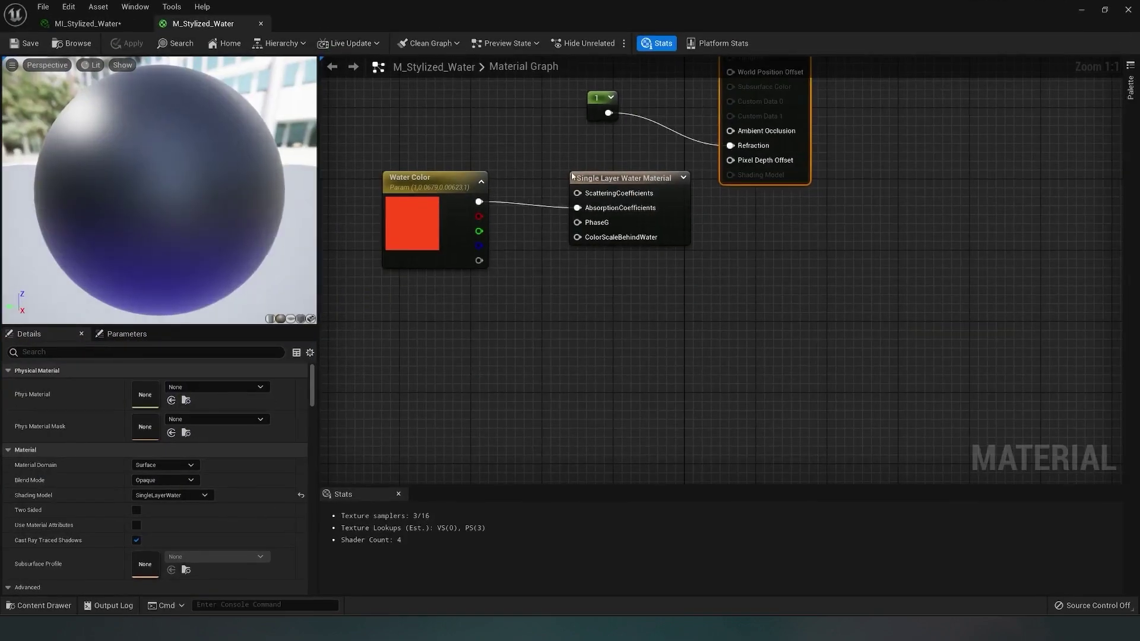
pyautogui.moveTo(525, 246); pyautogui.dragTo(581, 309, button='right')
pyautogui.moveTo(497, 252); pyautogui.dragTo(407, 261)
pyautogui.rightClick(526, 311)
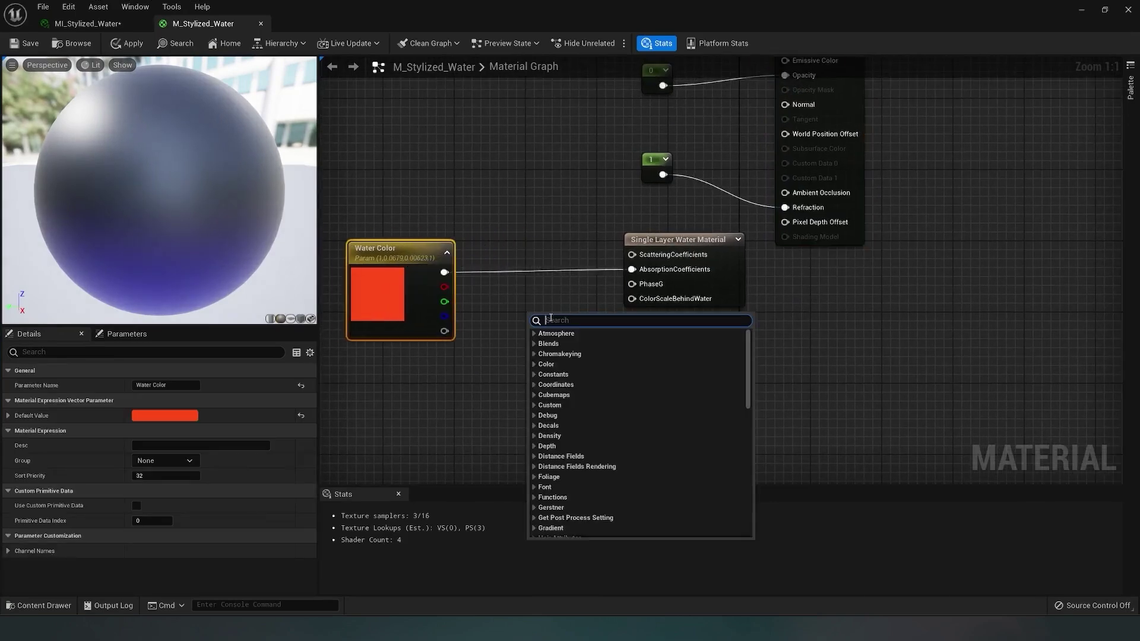
pyautogui.write('mu')
pyautogui.click(585, 405)
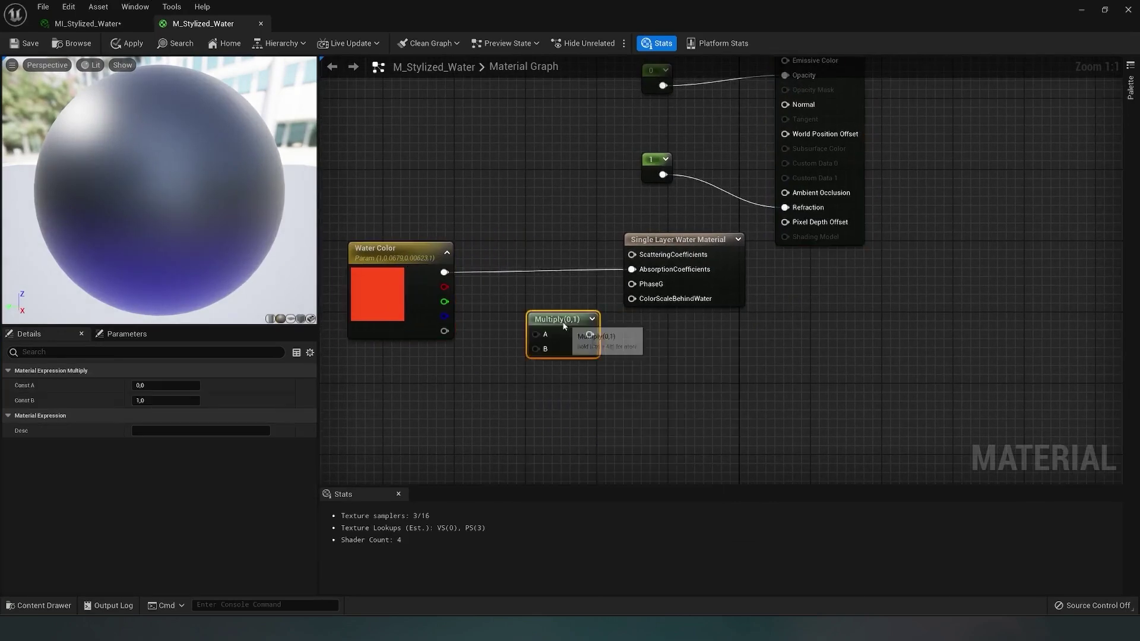
# - Connect Water Color to input A of the Multiply node and its output to AbsorptionCoefficients, placing Multiply between the two nodes
pyautogui.moveTo(563, 320); pyautogui.dragTo(552, 303)
pyautogui.moveTo(445, 272); pyautogui.dragTo(632, 270)
pyautogui.moveTo(566, 307); pyautogui.dragTo(558, 262)
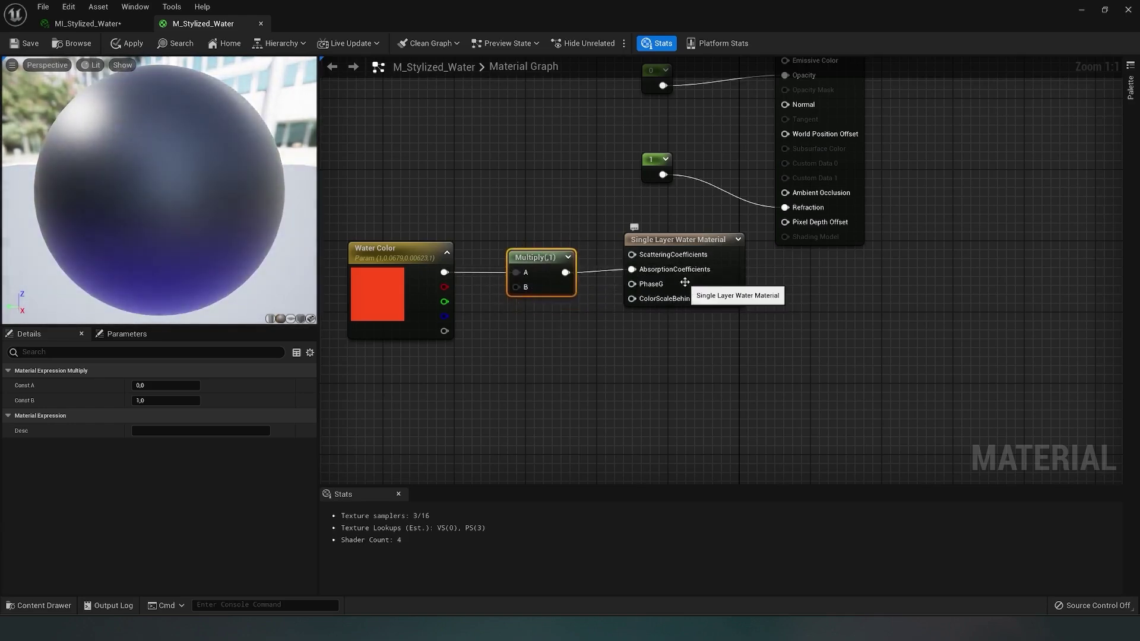
pyautogui.moveTo(553, 292); pyautogui.dragTo(553, 310)
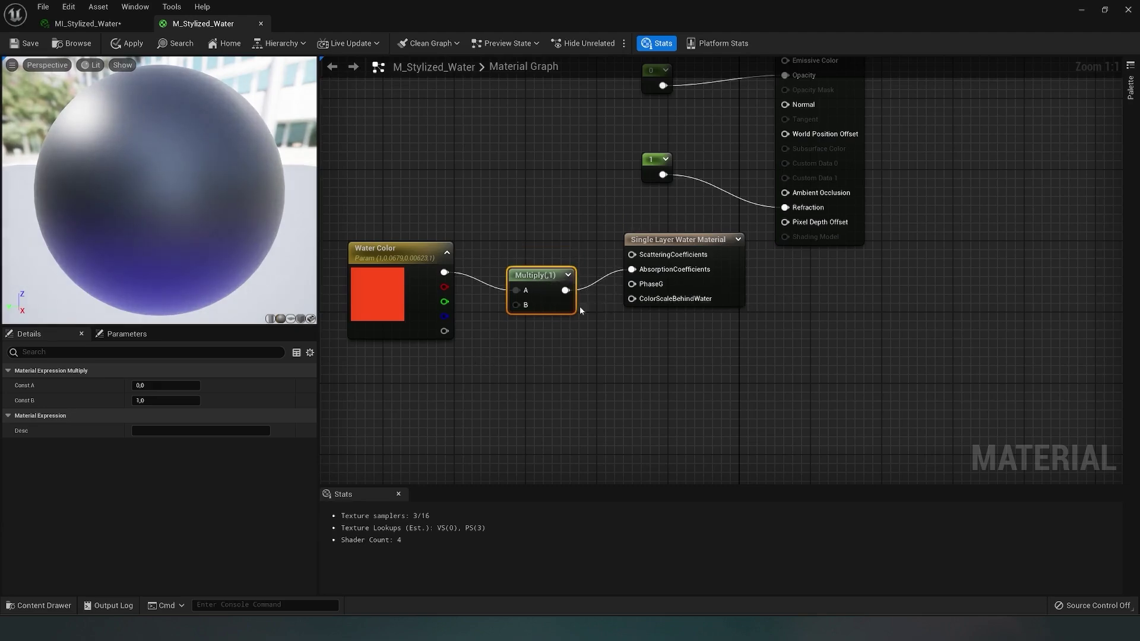
# - Add a Constant node below the Multiply node and connect it to input B
pyautogui.click(498, 366)
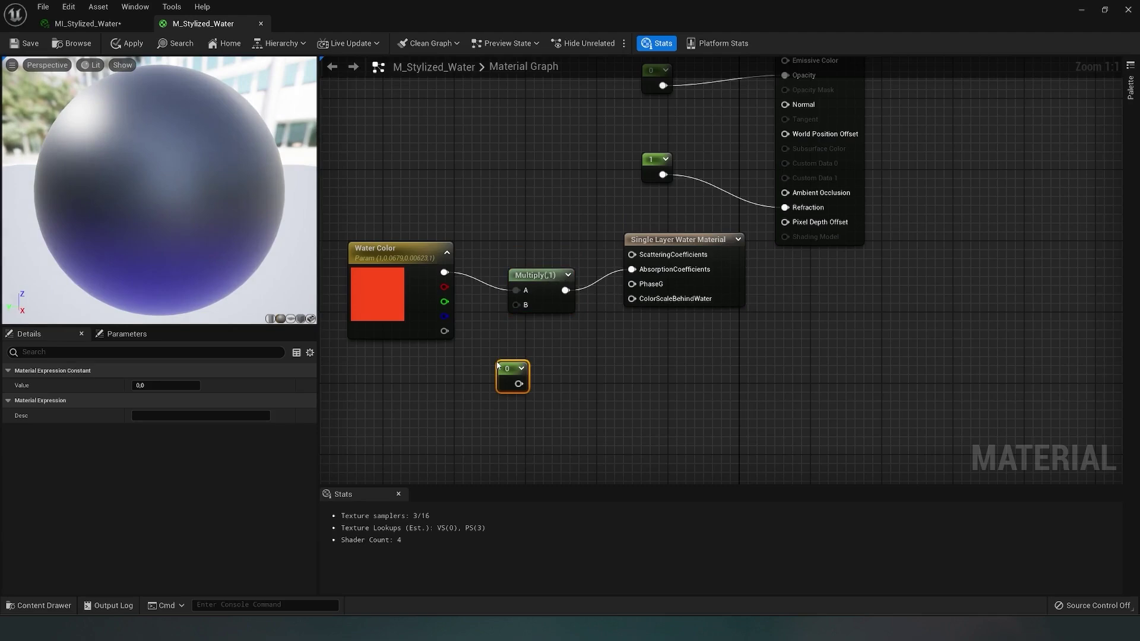
pyautogui.moveTo(506, 368); pyautogui.dragTo(472, 363)
pyautogui.moveTo(485, 379); pyautogui.dragTo(533, 364)
pyautogui.moveTo(516, 306); pyautogui.dragTo(516, 305)
pyautogui.moveTo(475, 365); pyautogui.dragTo(475, 373)
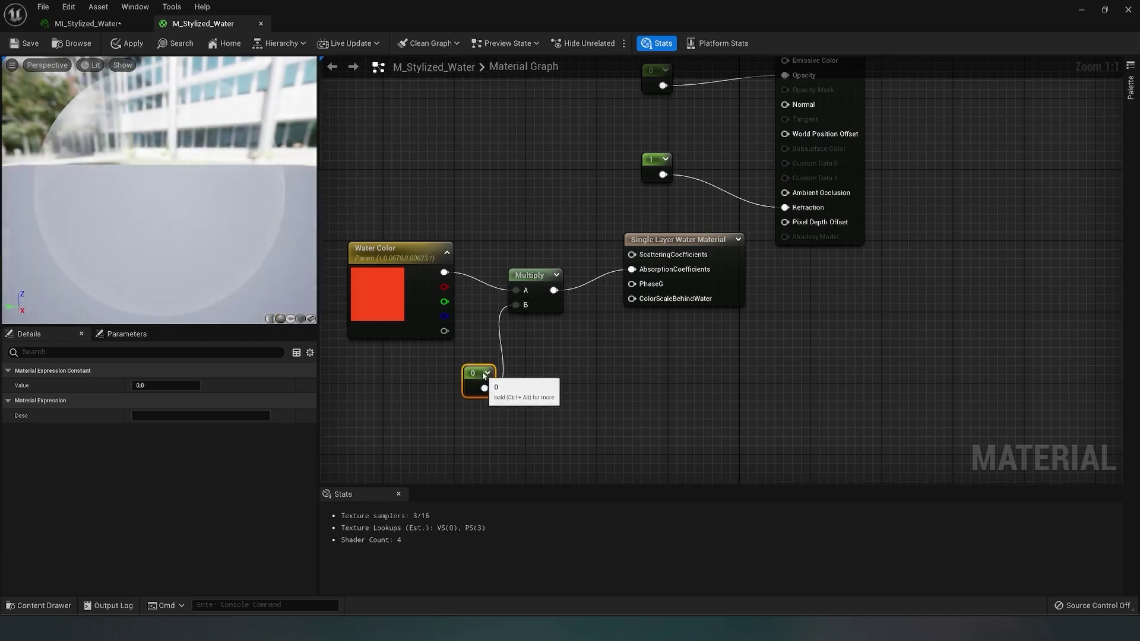
# - Convert the Constant feeding Multiply into a parameter named Color Depth and set its default value to 1
pyautogui.rightClick(475, 377)
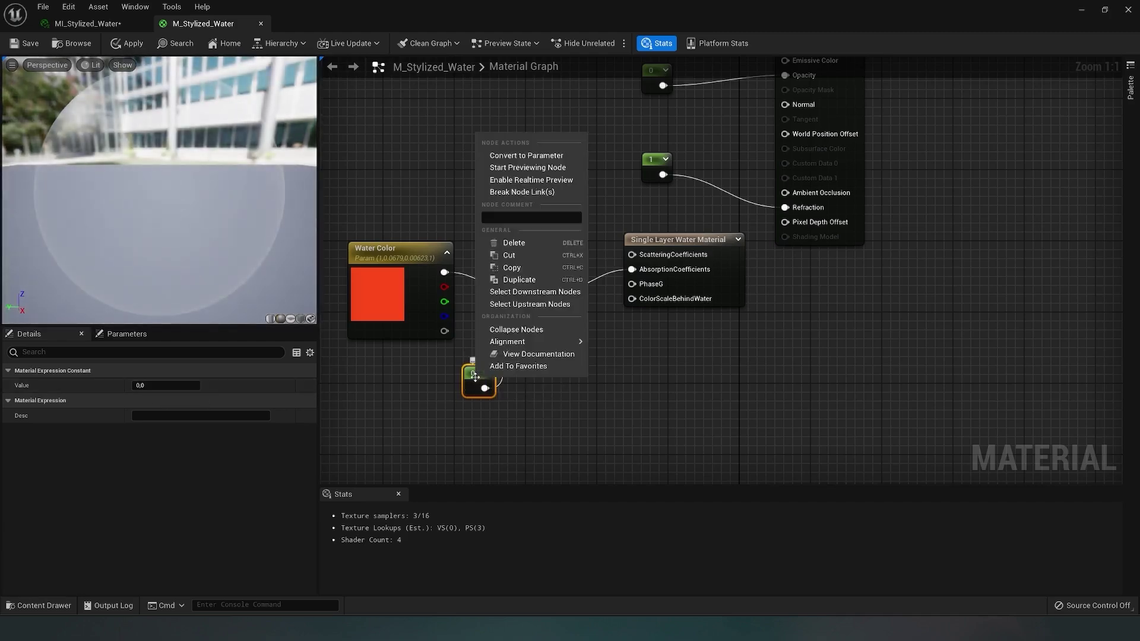
pyautogui.click(510, 156)
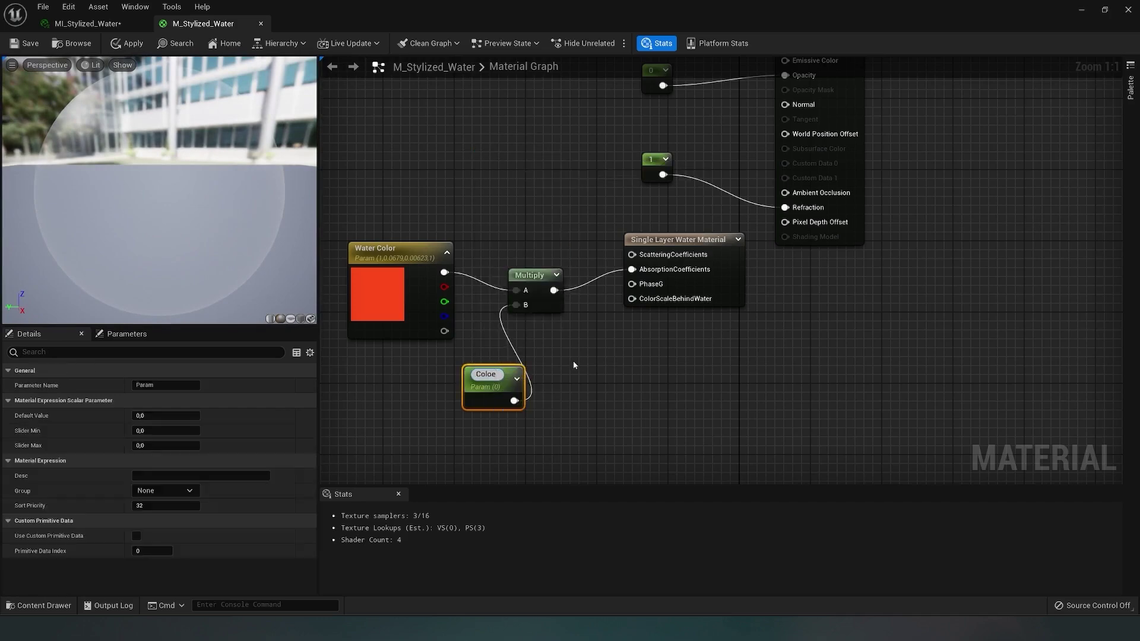
pyautogui.write('Dep')
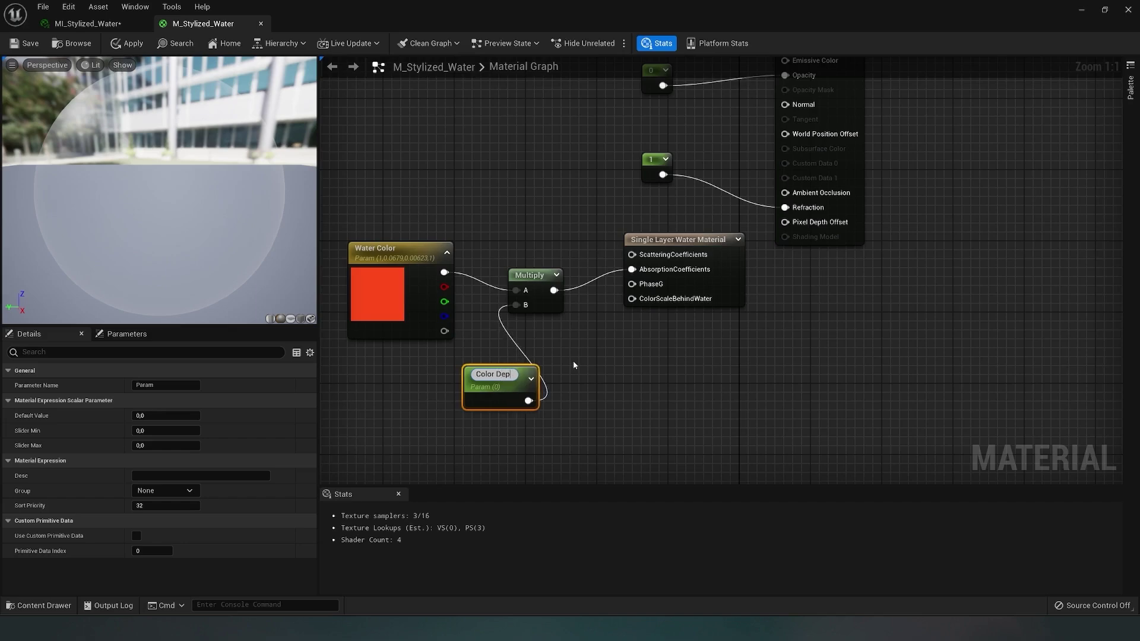
pyautogui.write('th')
pyautogui.press('Return')
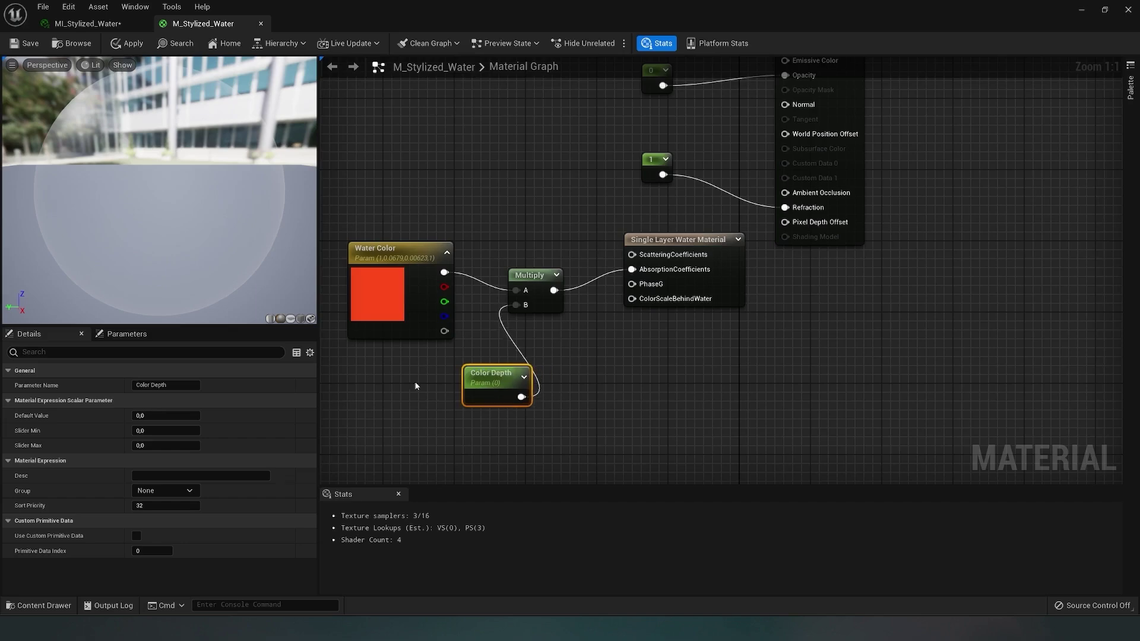
pyautogui.click(164, 415)
pyautogui.write('1')
pyautogui.press('Return')
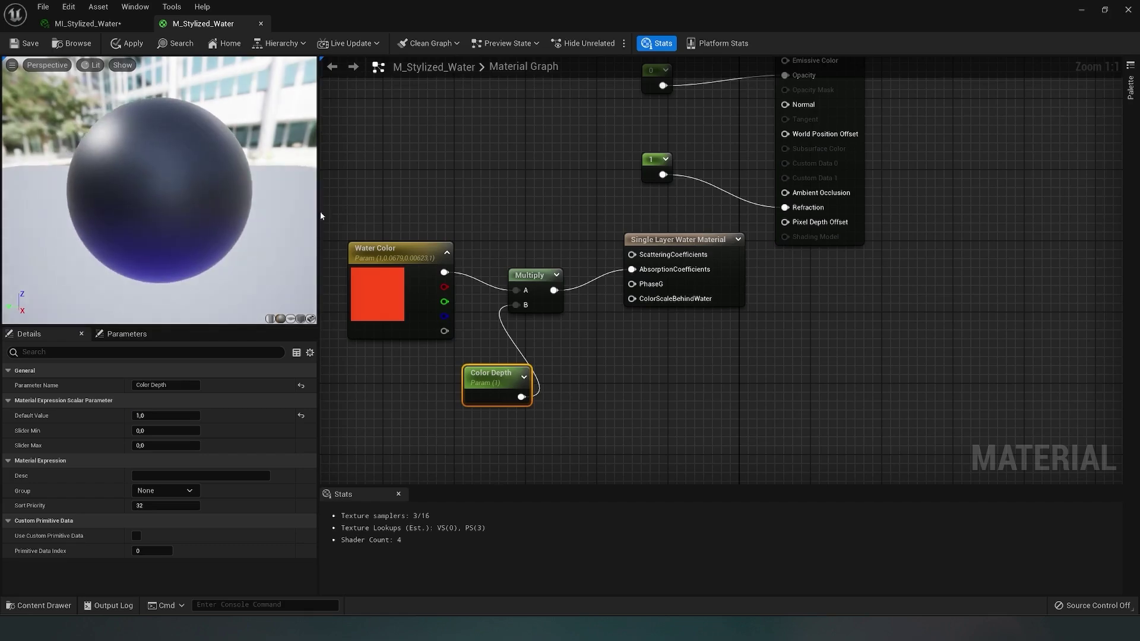
# - Set the green and blue channels of the Water Color parameter's default value to 0, giving pure red
pyautogui.click(402, 279)
pyautogui.click(166, 423)
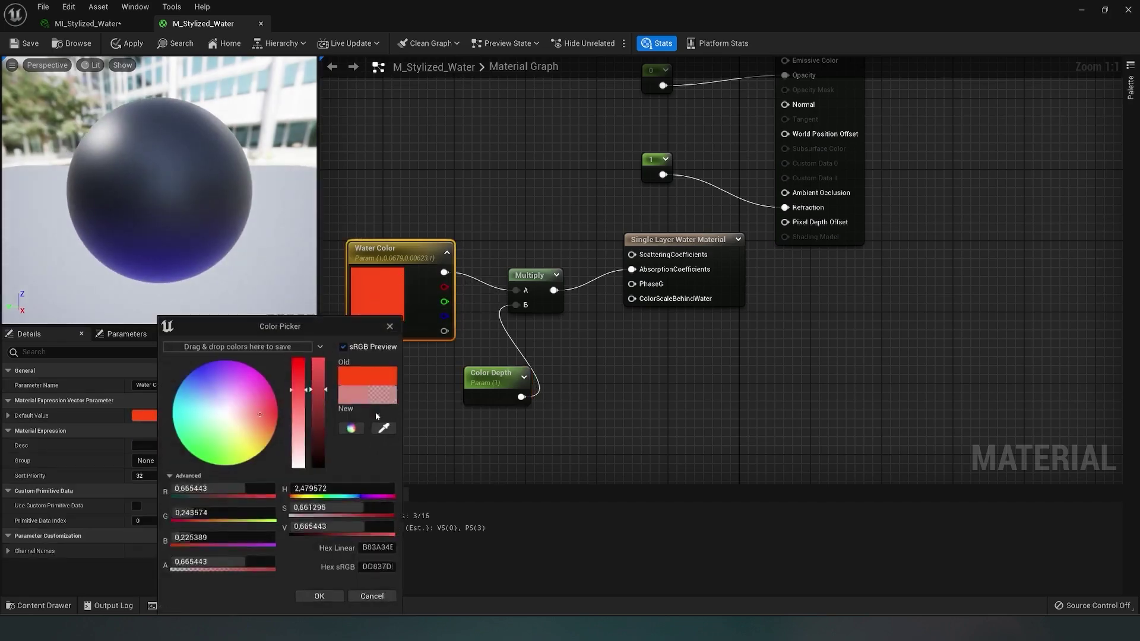
pyautogui.click(214, 516)
pyautogui.write('0')
pyautogui.press('Return')
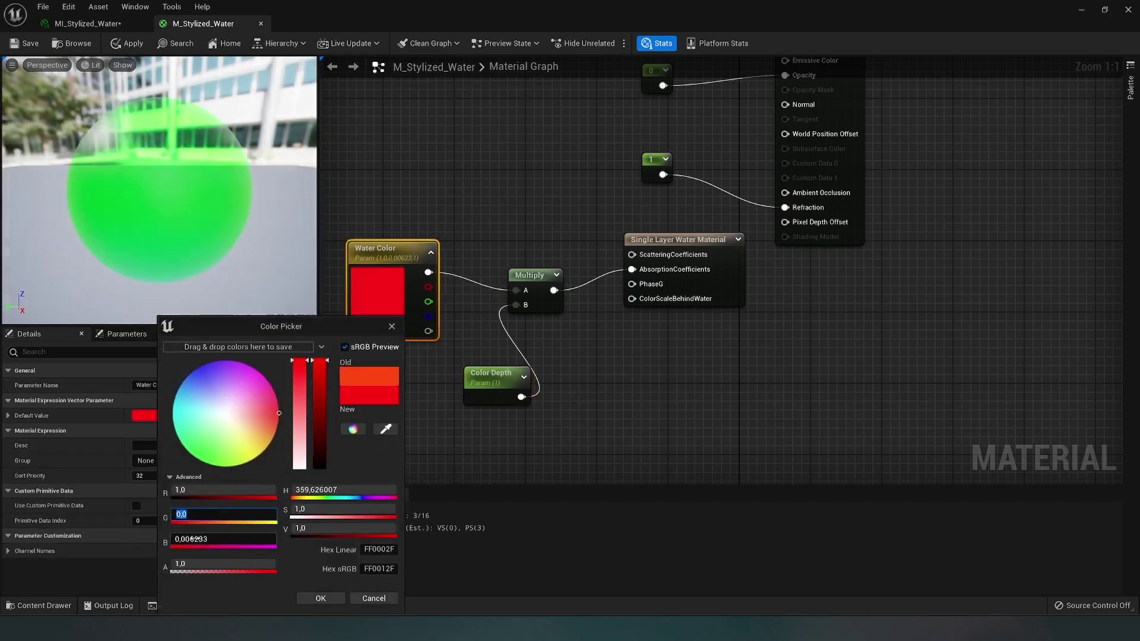
pyautogui.click(203, 541)
pyautogui.write('0')
pyautogui.press('Return')
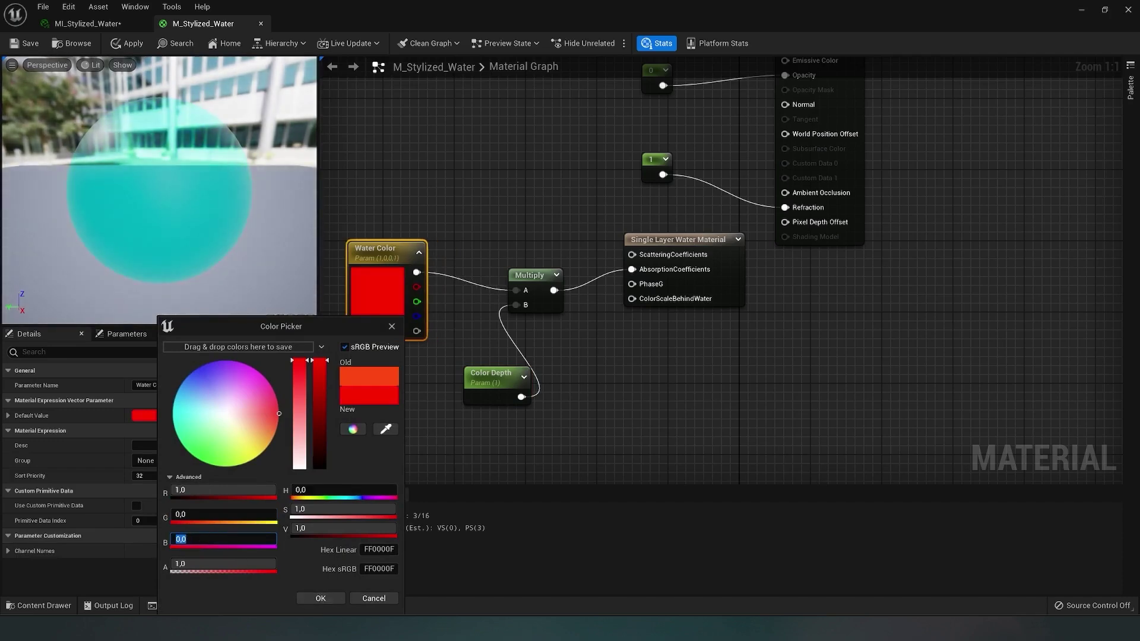
pyautogui.click(321, 599)
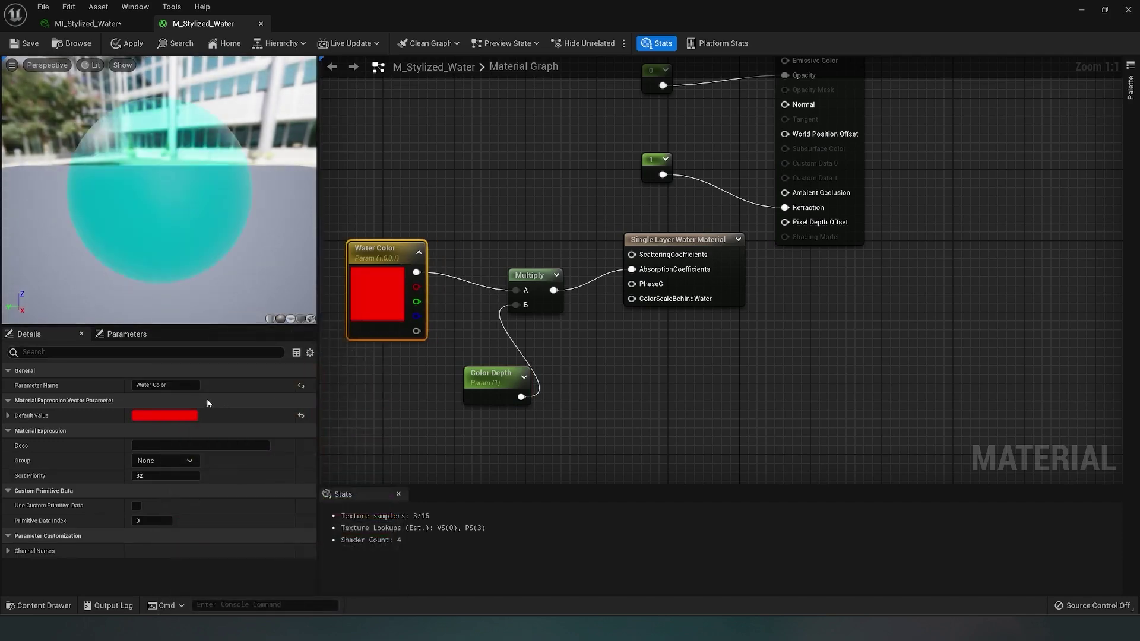
# - Move the Water Color, Multiply and Color Depth nodes together further from Single Layer Water Material to make room for another node
pyautogui.moveTo(578, 343); pyautogui.dragTo(606, 333, button='right')
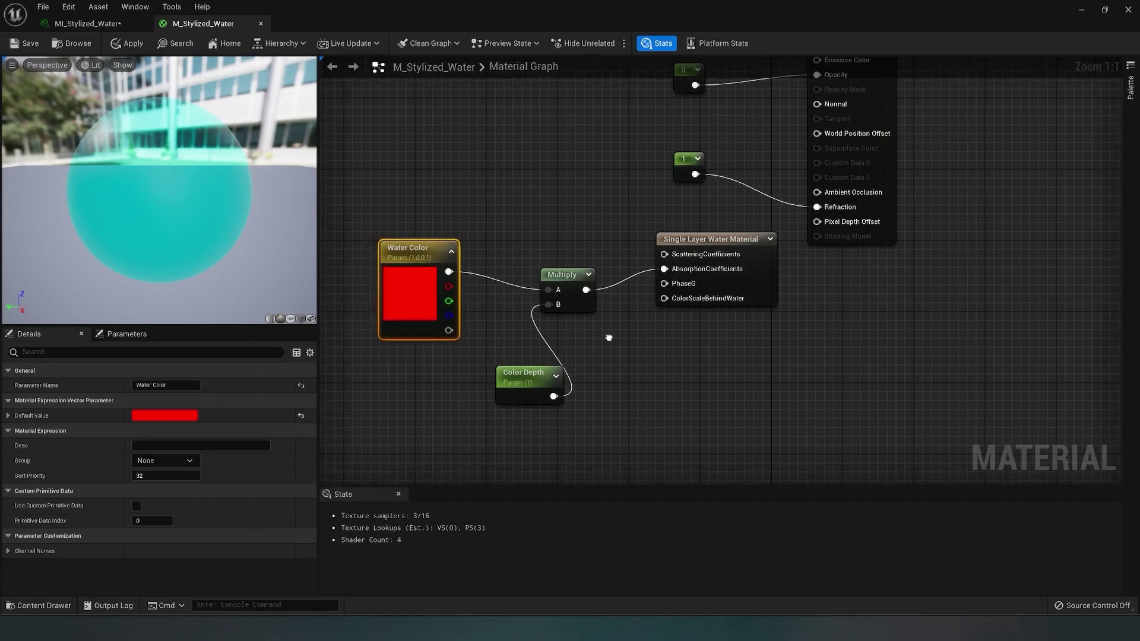
pyautogui.moveTo(384, 211); pyautogui.dragTo(568, 416)
pyautogui.moveTo(556, 278); pyautogui.dragTo(484, 269)
pyautogui.moveTo(562, 340); pyautogui.dragTo(582, 346, button='right')
# - Add a Divide node with constant B of 2 and wire it between Multiply and AbsorptionCoefficients, moving Color Depth outward
pyautogui.rightClick(582, 347)
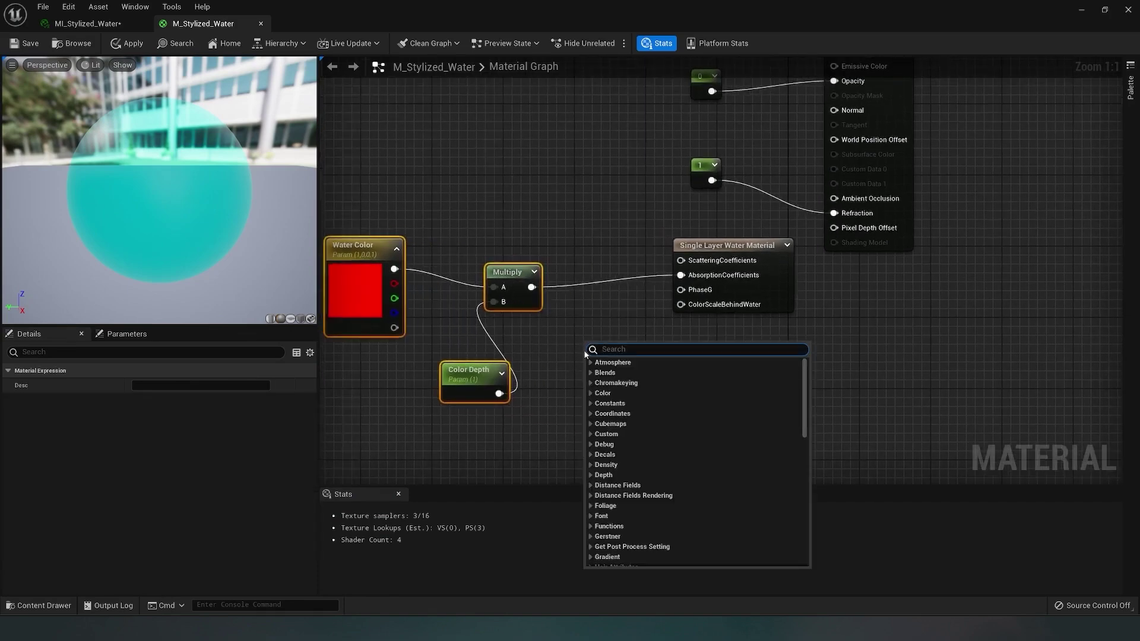
pyautogui.write('Divi')
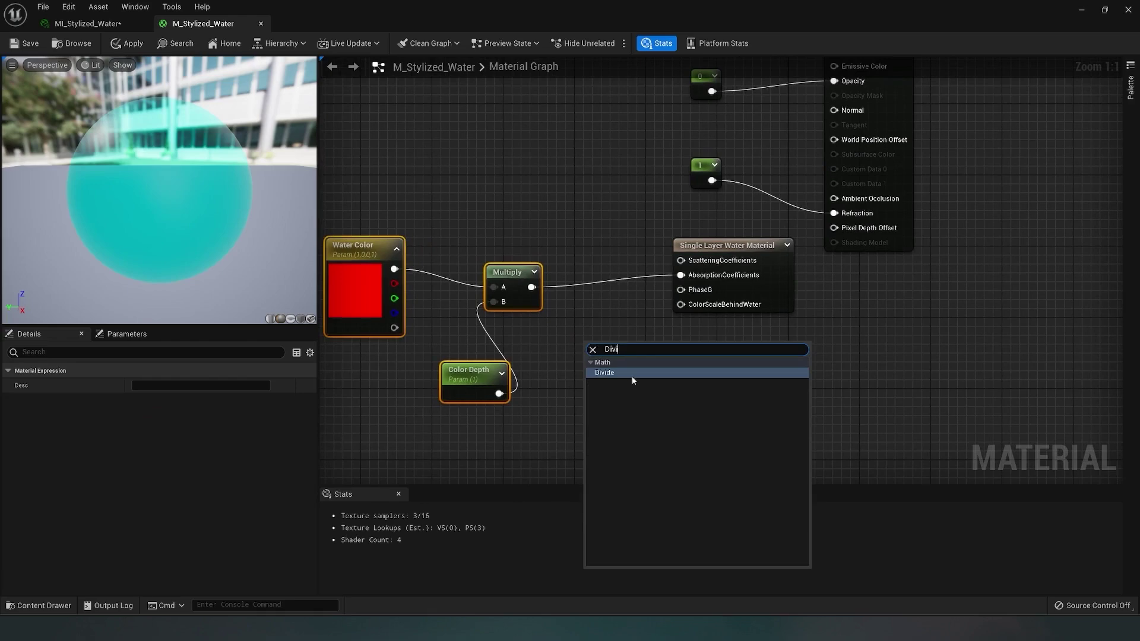
pyautogui.click(632, 377)
pyautogui.moveTo(482, 381); pyautogui.dragTo(428, 390)
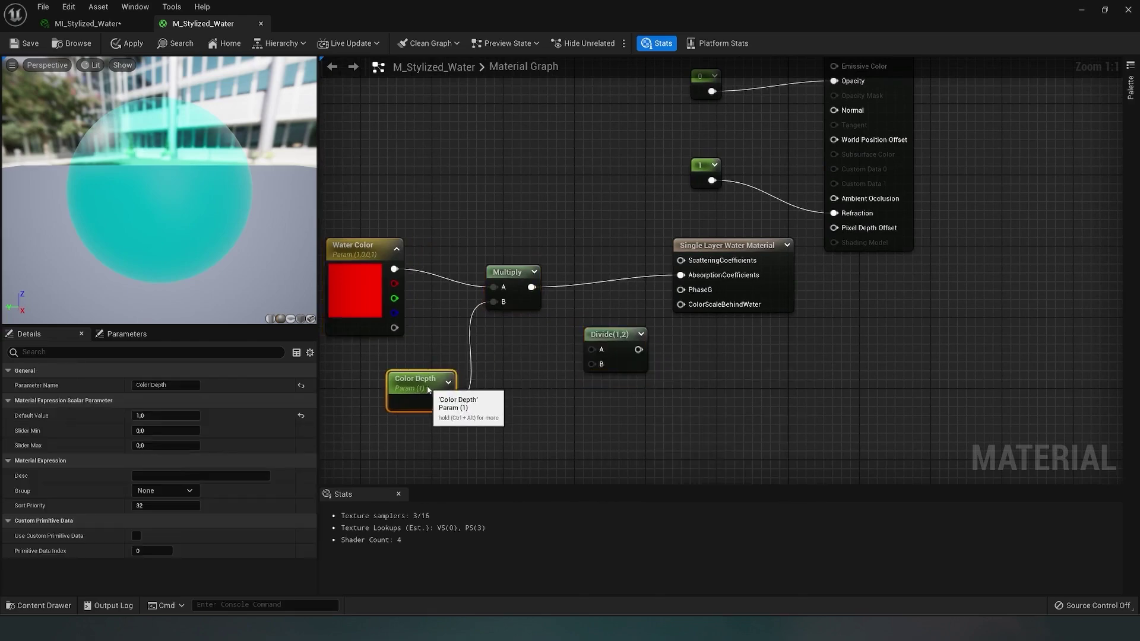
pyautogui.moveTo(531, 287); pyautogui.dragTo(681, 274)
pyautogui.moveTo(682, 275); pyautogui.dragTo(642, 279)
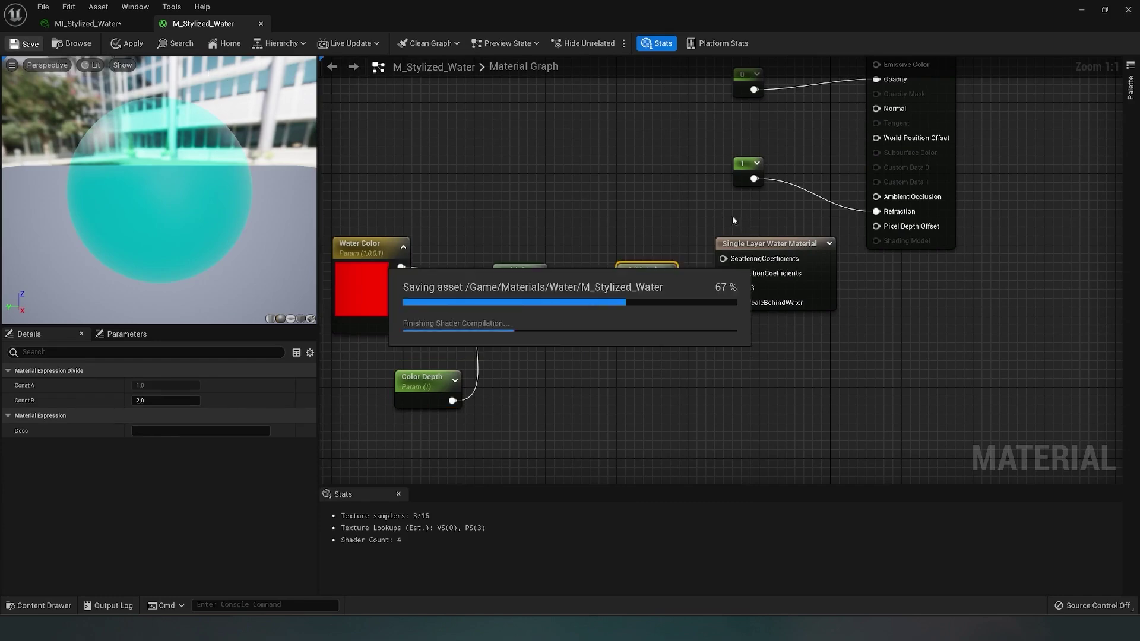
# - Restore the material editor to a smaller window away from the lake view and show the MI_Stylized_Water instance
pyautogui.click(1104, 10)
pyautogui.moveTo(619, 107); pyautogui.dragTo(877, 100)
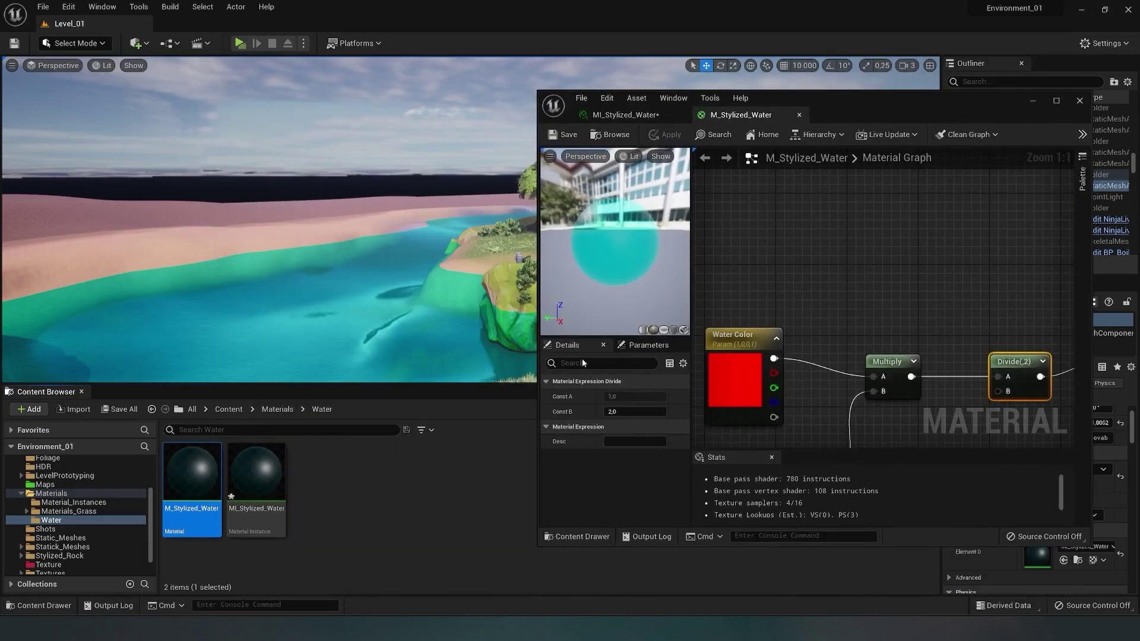
pyautogui.click(630, 116)
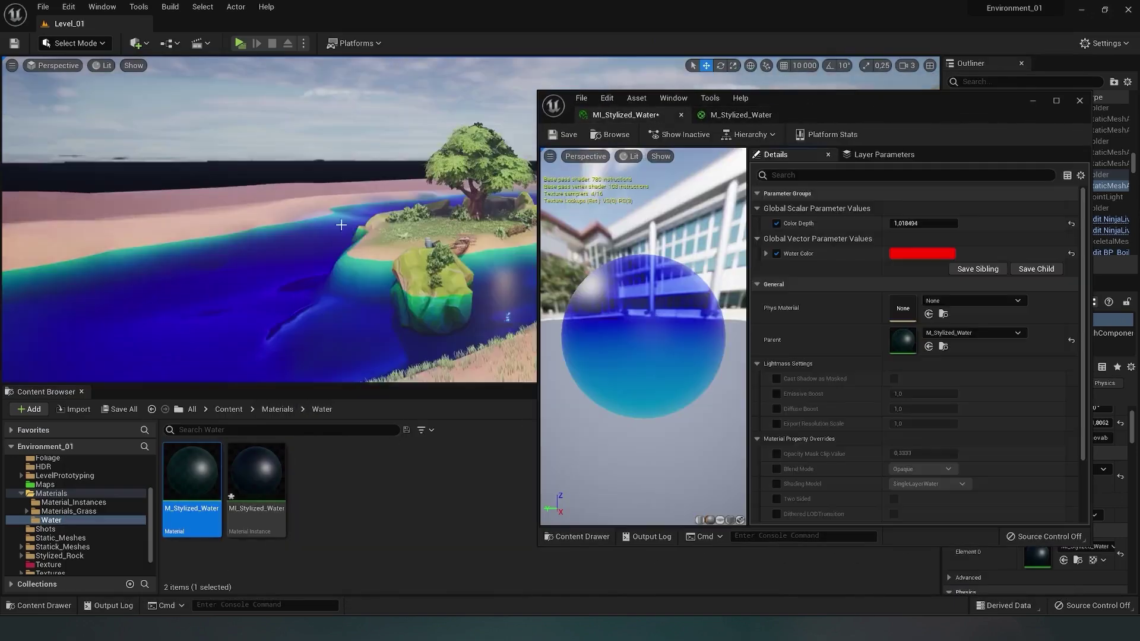
# - Adjust the instance's Color Depth to about 0.57 while checking the water colour around the island in the level
pyautogui.moveTo(348, 229); pyautogui.dragTo(333, 237, button='right')
pyautogui.moveTo(908, 224)
pyautogui.mouseDown()
pyautogui.moveTo(941, 224)
pyautogui.moveTo(917, 224)
pyautogui.mouseUp()
pyautogui.moveTo(357, 231); pyautogui.dragTo(374, 255, button='right')
pyautogui.moveTo(244, 202); pyautogui.dragTo(184, 200, button='right')
pyautogui.moveTo(929, 223); pyautogui.dragTo(914, 223)
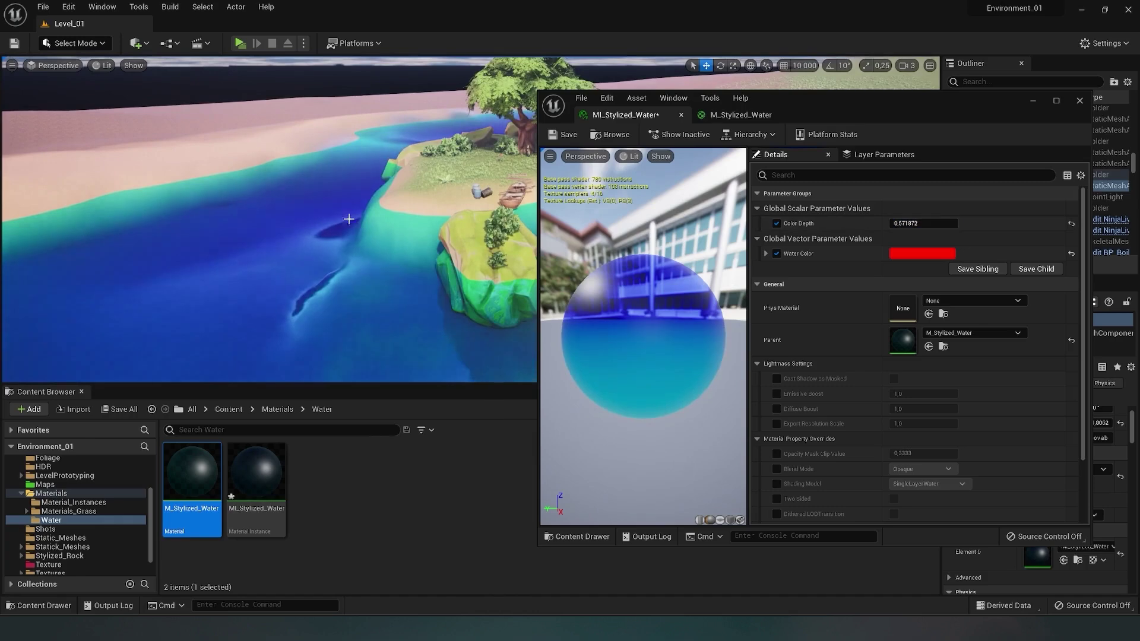
pyautogui.moveTo(350, 223)
pyautogui.mouseDown(button='right')
pyautogui.moveTo(329, 208)
pyautogui.moveTo(340, 203)
pyautogui.mouseUp(button='right')
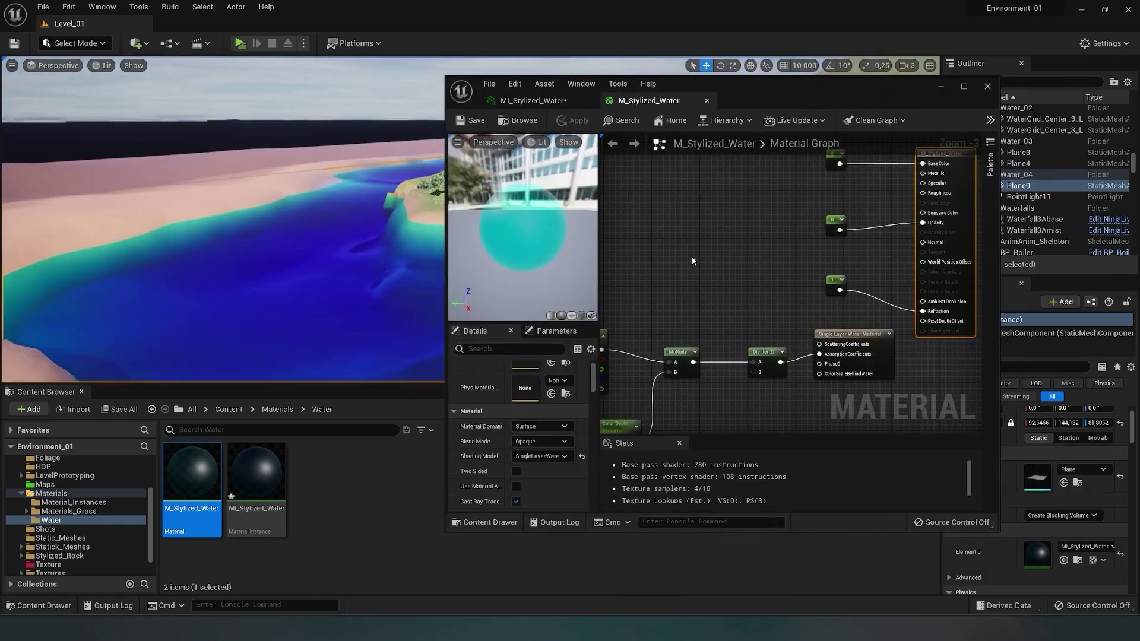
pyautogui.scroll(-1, 692, 257)
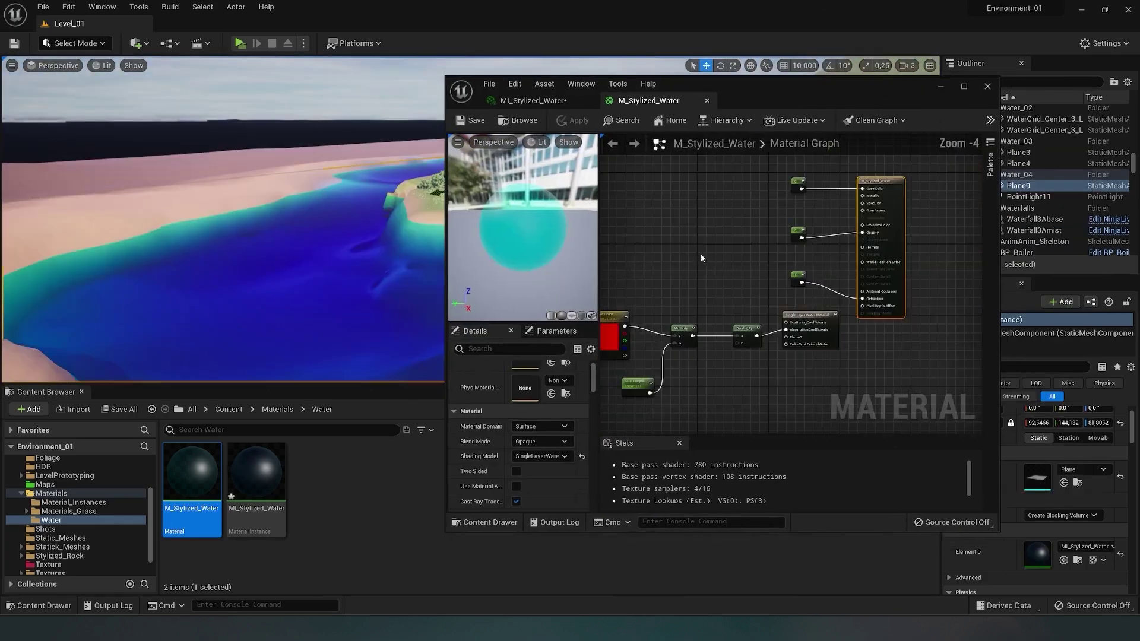
pyautogui.click(961, 89)
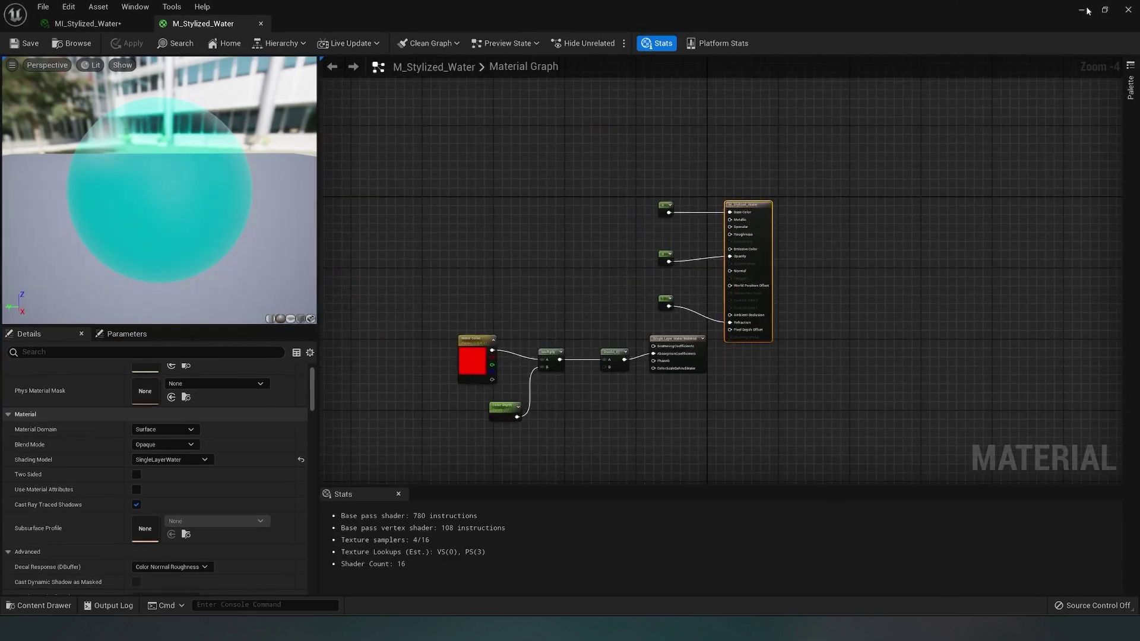
pyautogui.click(1105, 10)
# - Import the T_Water_Normal.png texture into the Materials/Water content folder
pyautogui.rightClick(341, 482)
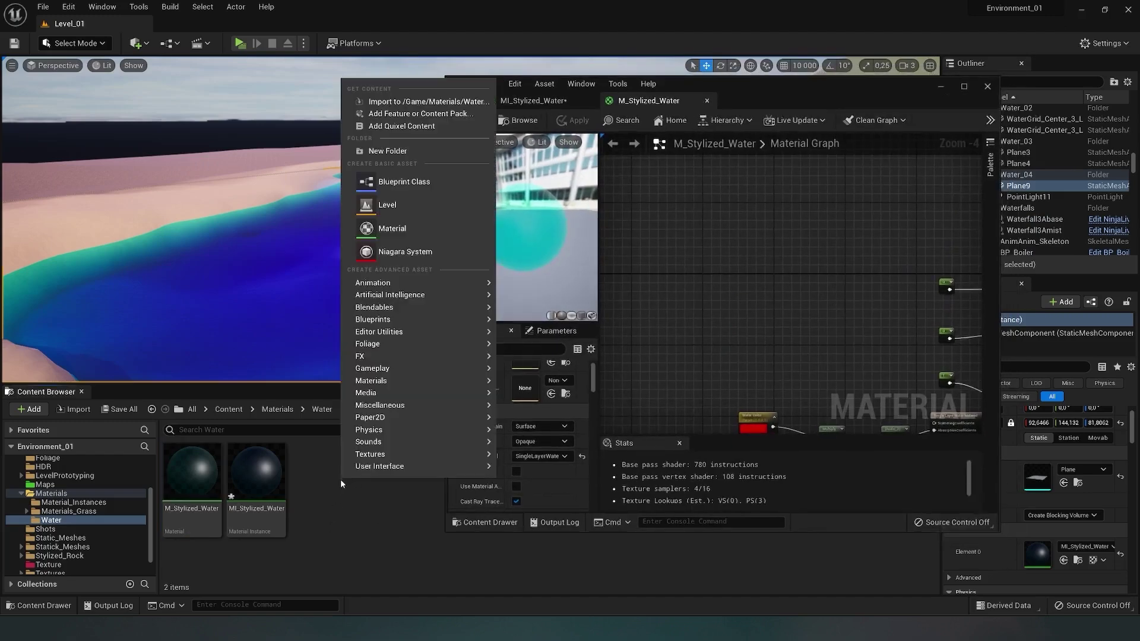
pyautogui.click(387, 102)
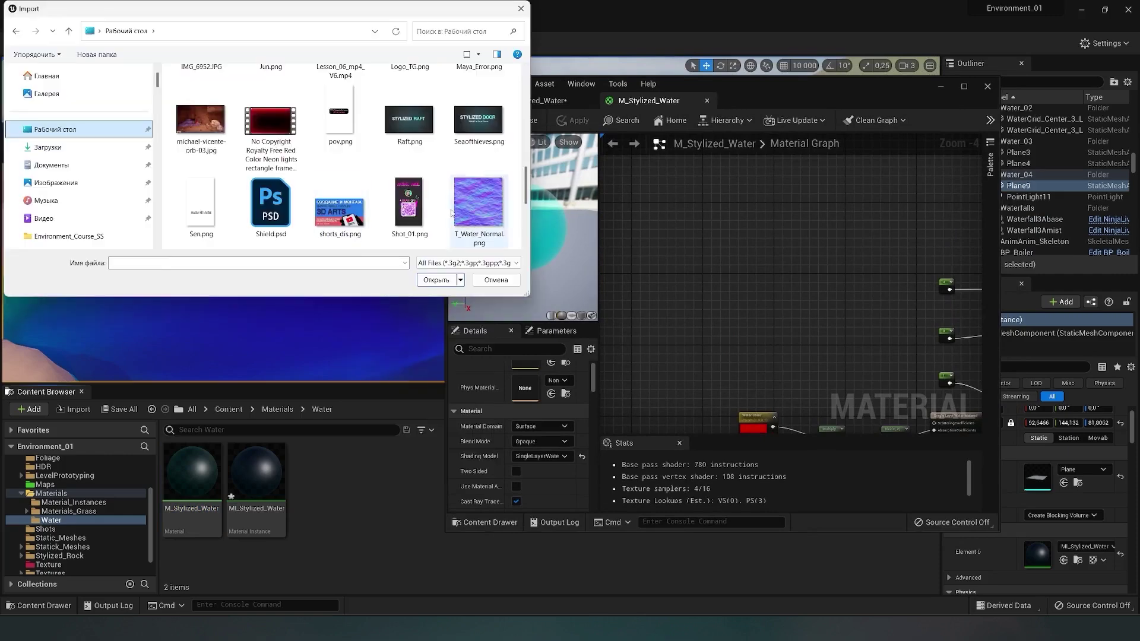
pyautogui.click(478, 210)
pyautogui.click(441, 280)
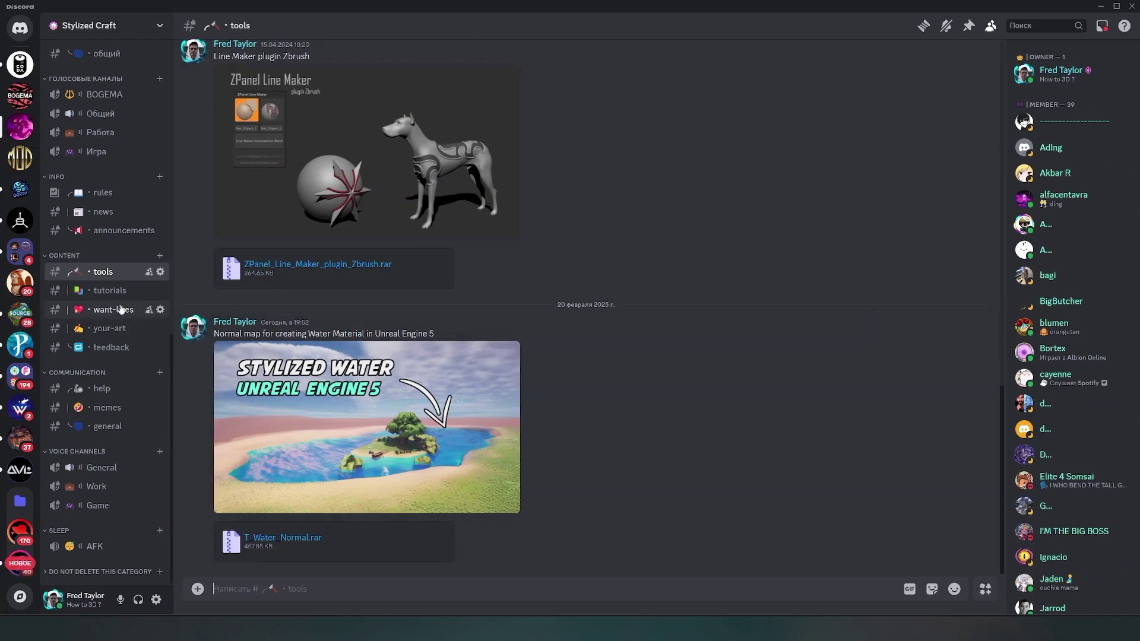
pyautogui.scroll(8, 94, 285)
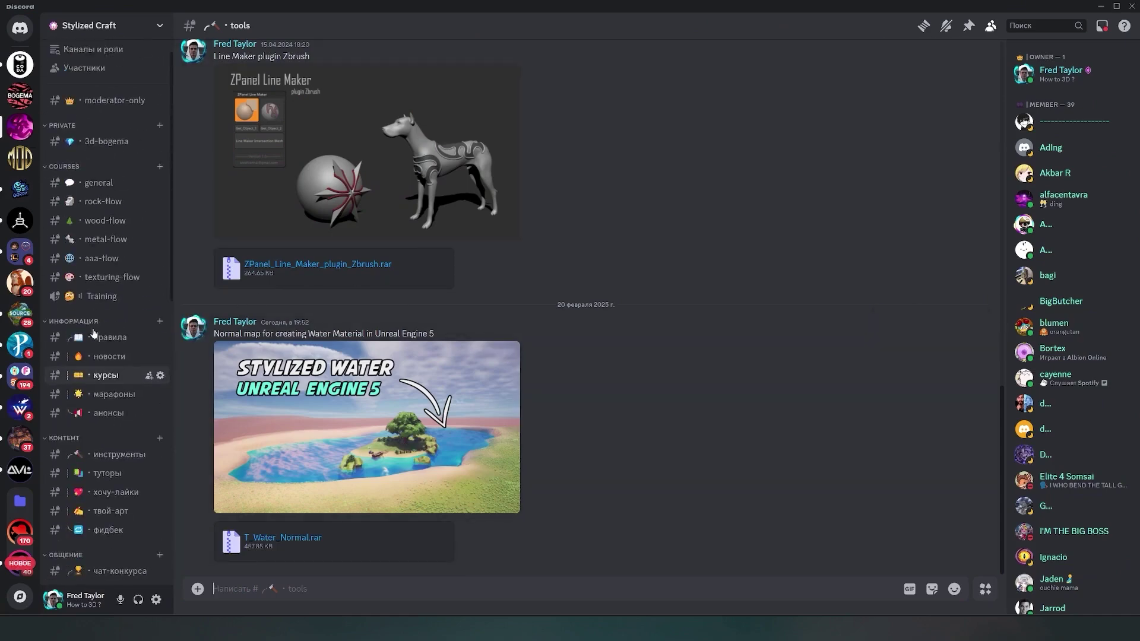
pyautogui.scroll(-4, 93, 334)
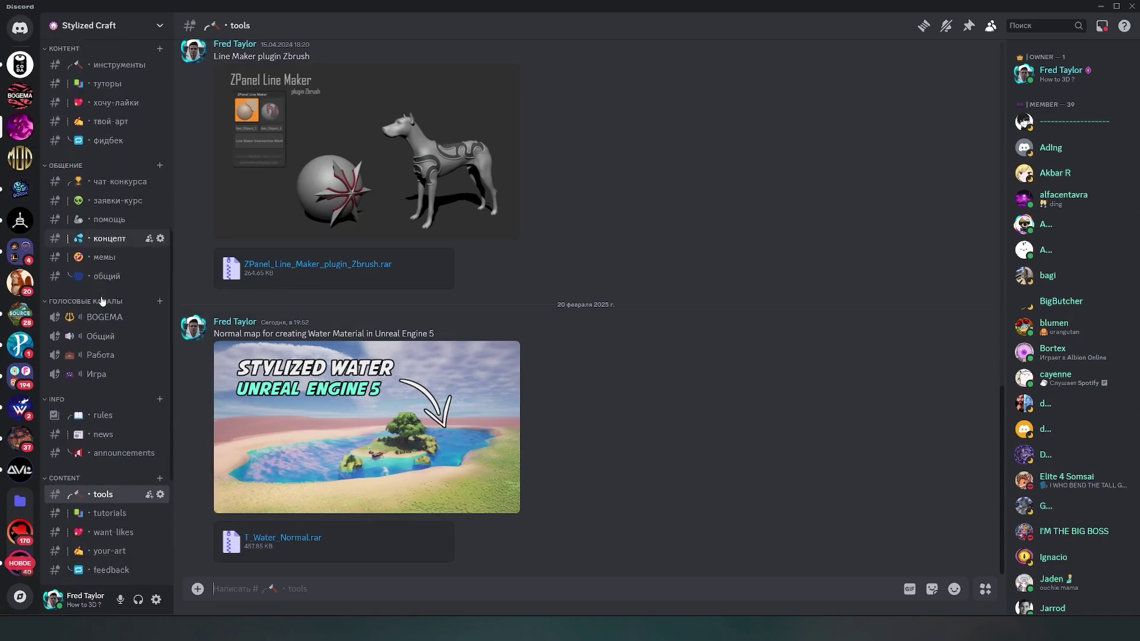
pyautogui.scroll(-3, 117, 191)
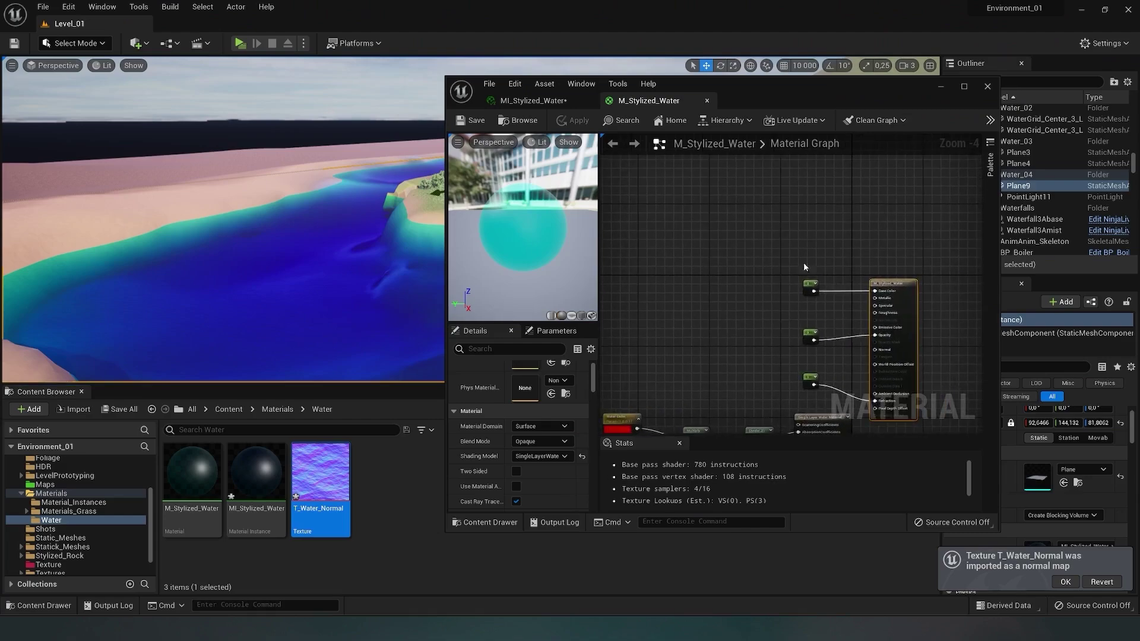
# - Maximize the M_Stylized_Water graph and add a Texture Sample using T_Water_Normal beside the constant nodes
pyautogui.doubleClick(929, 103)
pyautogui.moveTo(468, 220); pyautogui.dragTo(566, 229, button='right')
pyautogui.scroll(3, 676, 273)
pyautogui.scroll(1, 566, 229)
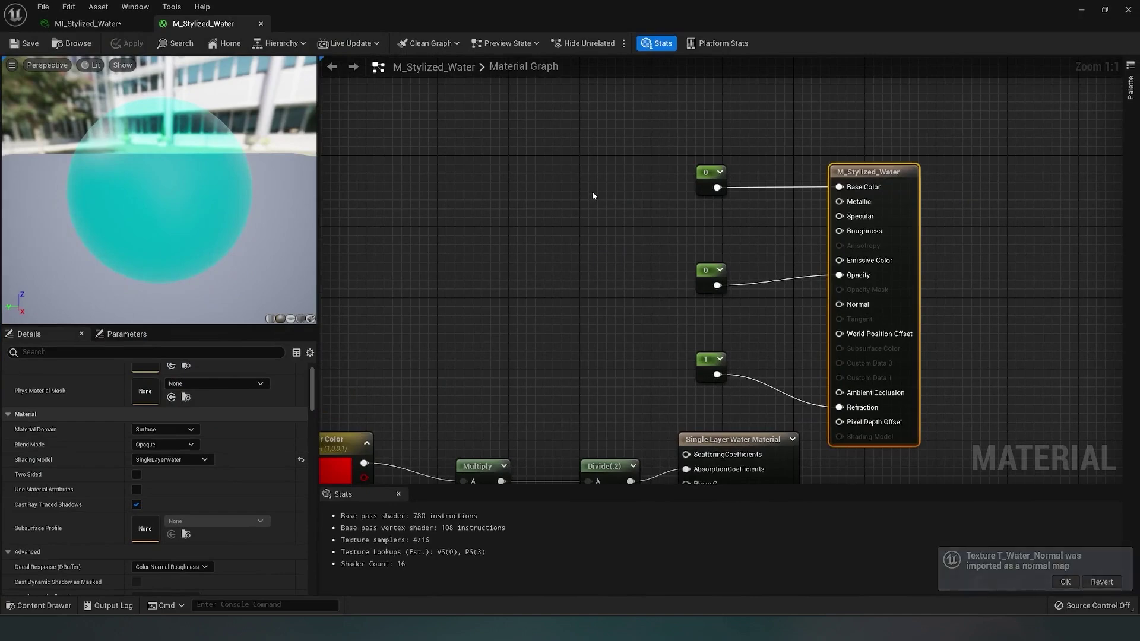
pyautogui.click(640, 198)
pyautogui.moveTo(640, 198); pyautogui.dragTo(543, 146)
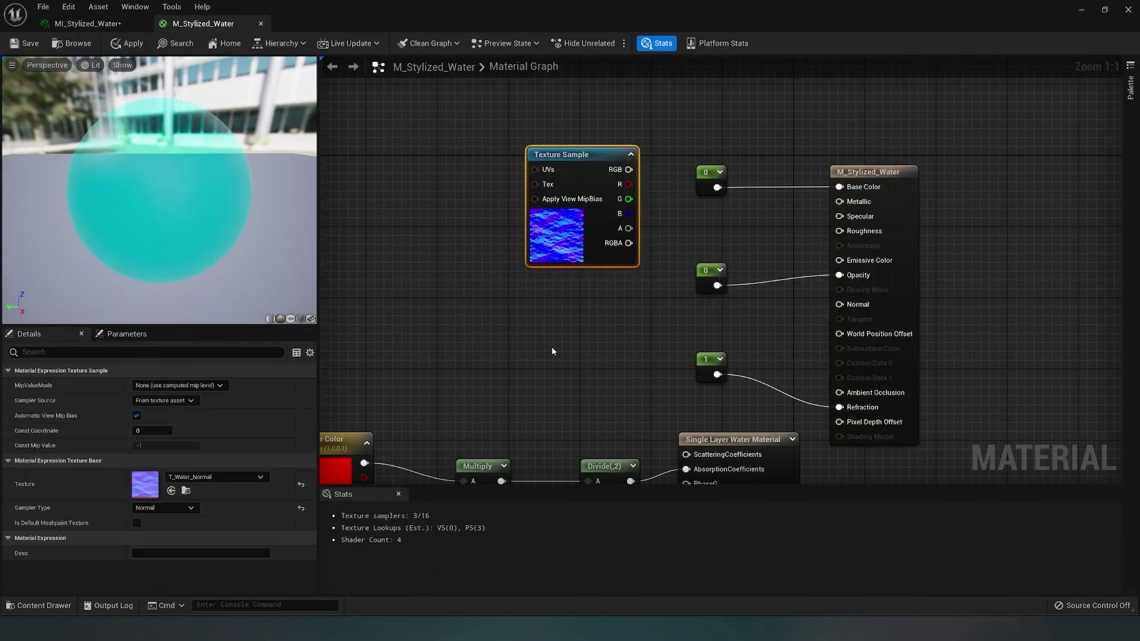
# - Duplicate the T_Water_Normal Texture Sample and stack the two nodes one above the other
pyautogui.hotkey('ctrl', 'd')
pyautogui.moveTo(598, 353); pyautogui.dragTo(562, 297)
pyautogui.moveTo(580, 167); pyautogui.dragTo(571, 158)
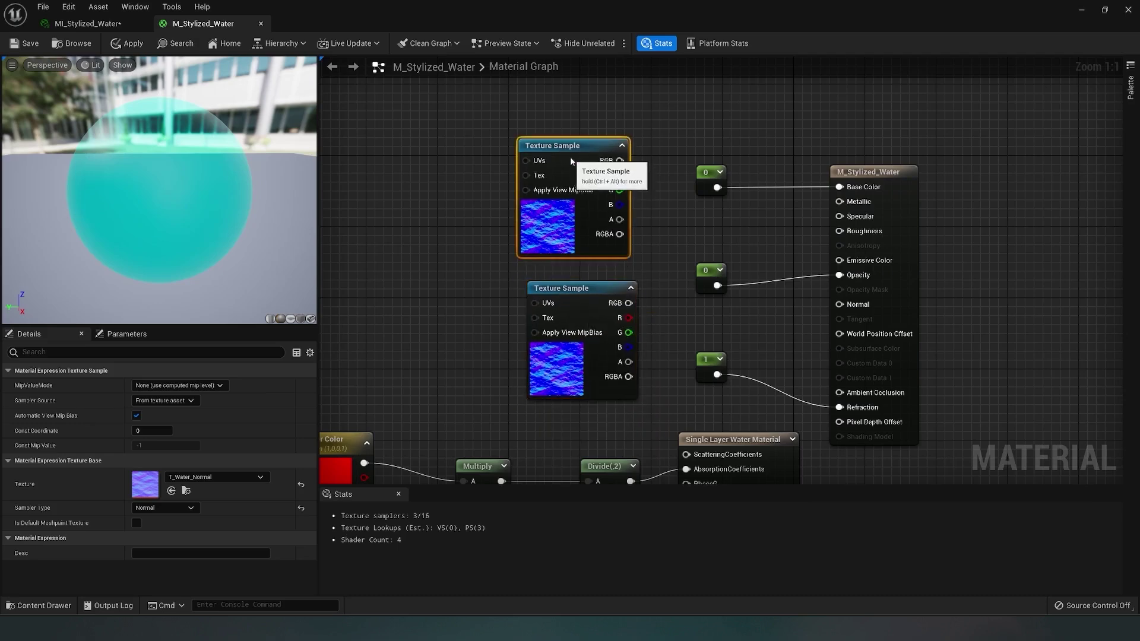
pyautogui.moveTo(583, 288); pyautogui.dragTo(574, 280)
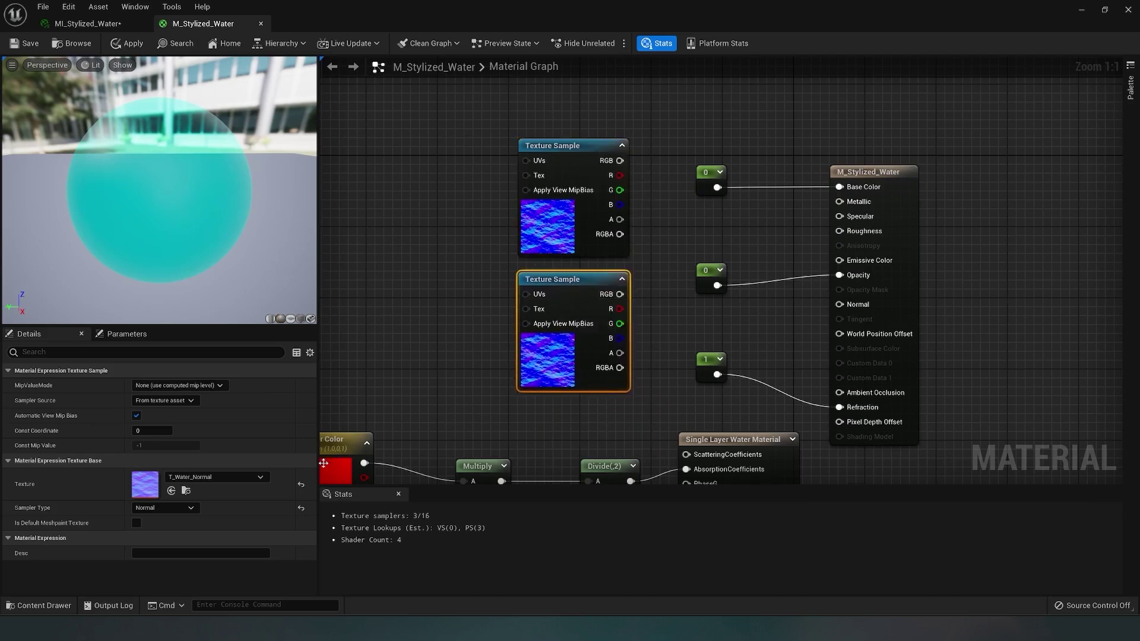
pyautogui.click(246, 476)
pyautogui.click(248, 475)
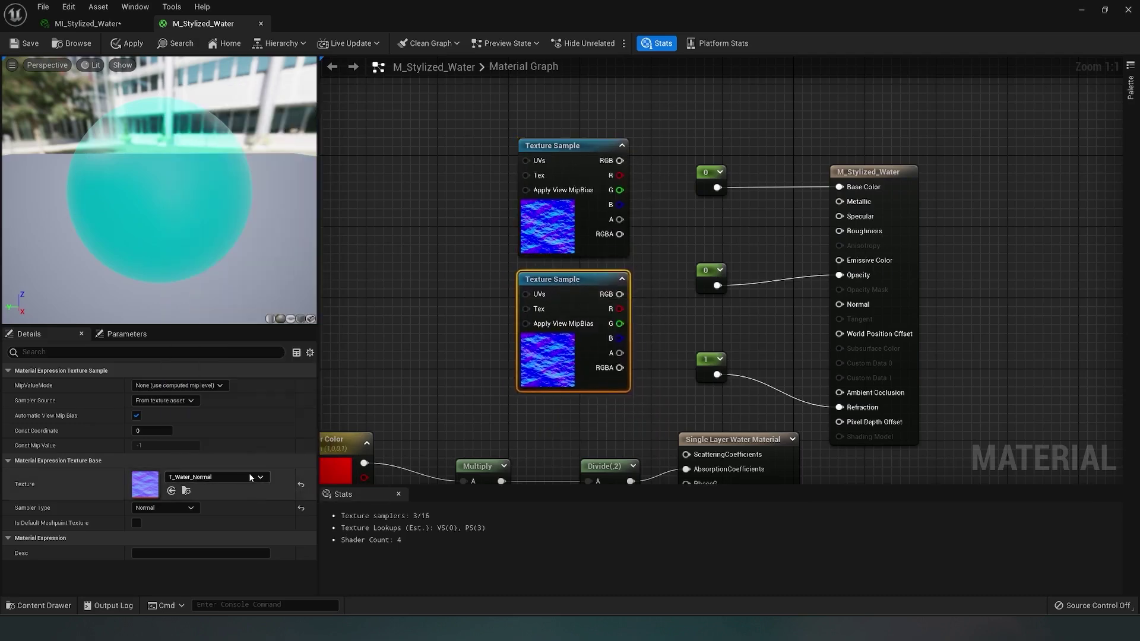
pyautogui.click(249, 477)
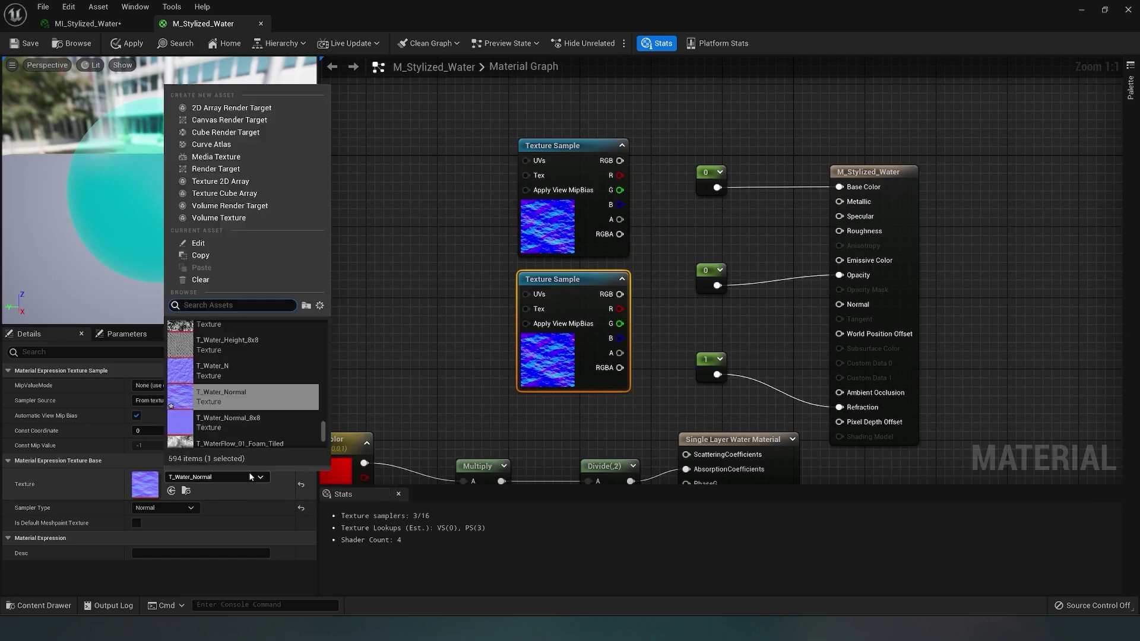
pyautogui.click(248, 474)
# - Connect the upper Texture Sample's RGB output to the material's Normal input and line up the two Texture Sample nodes
pyautogui.scroll(-1, 474, 303)
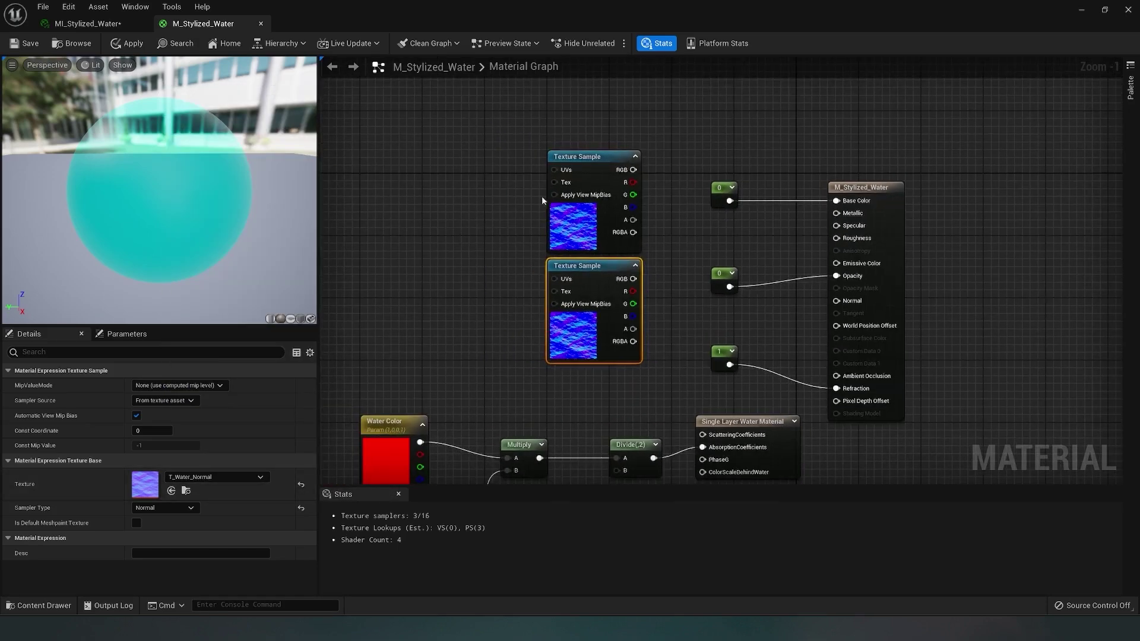
pyautogui.moveTo(564, 156); pyautogui.dragTo(549, 140)
pyautogui.moveTo(626, 154); pyautogui.dragTo(847, 316)
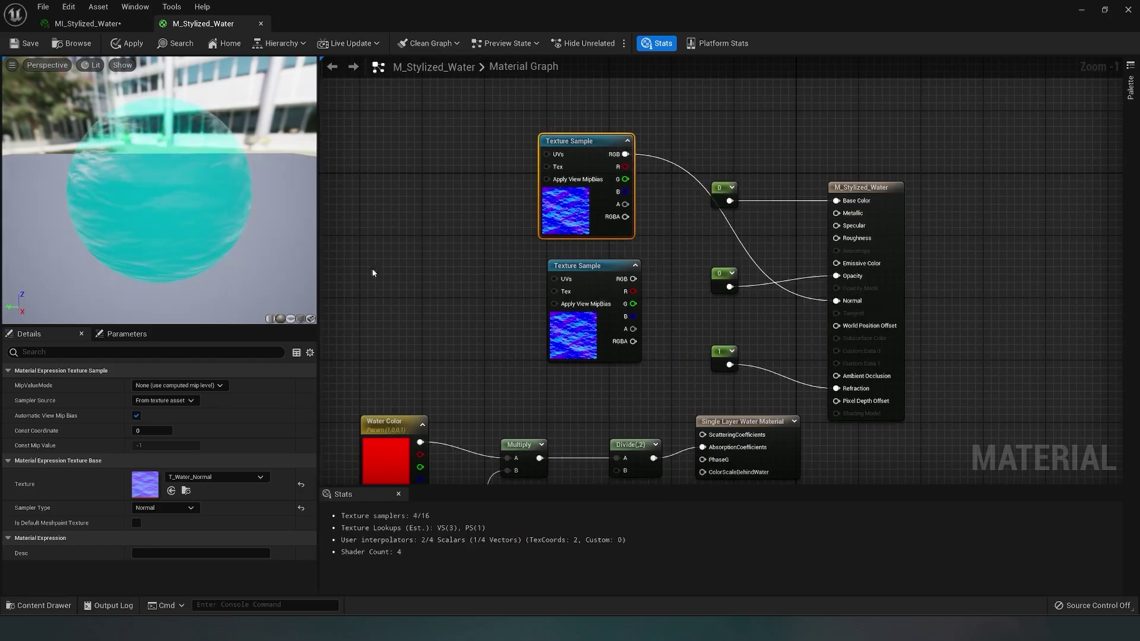
pyautogui.moveTo(260, 254); pyautogui.dragTo(98, 176)
pyautogui.moveTo(488, 234); pyautogui.dragTo(553, 227, button='right')
pyautogui.moveTo(659, 260); pyautogui.dragTo(650, 259)
# - Add a Panner node and connect its output to the upper Texture Sample's UVs input
pyautogui.moveTo(377, 201); pyautogui.dragTo(423, 253, button='right')
pyautogui.moveTo(497, 234); pyautogui.dragTo(503, 266, button='right')
pyautogui.rightClick(494, 267)
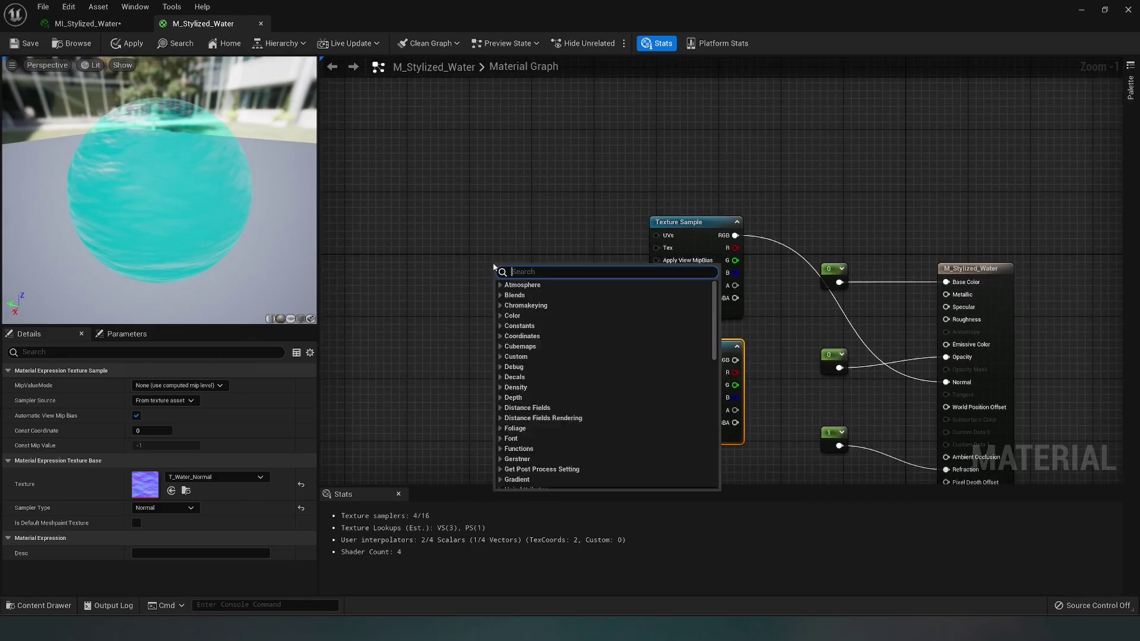
pyautogui.write('panner')
pyautogui.click(557, 294)
pyautogui.moveTo(523, 265); pyautogui.dragTo(660, 236)
# - Reposition the Panner beside the upper Texture Sample and enter its Speed X value
pyautogui.moveTo(541, 231); pyautogui.dragTo(549, 232)
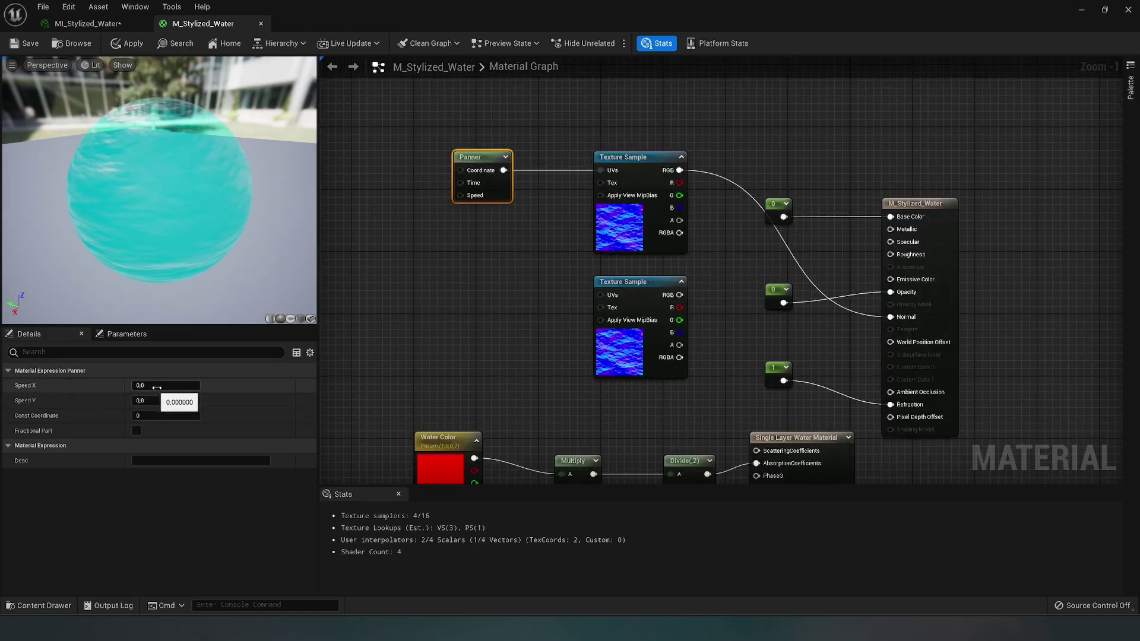
pyautogui.click(154, 386)
pyautogui.press('Return')
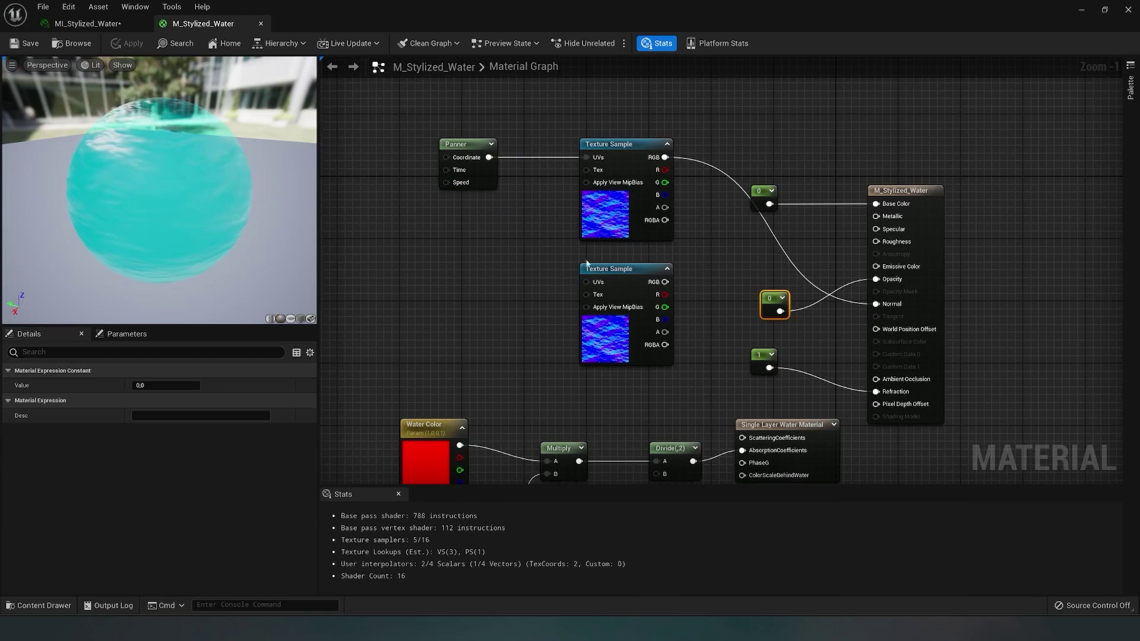
# - Move the Panner and both Texture Sample nodes together further from the constants and the material output
pyautogui.moveTo(463, 135); pyautogui.dragTo(647, 354)
pyautogui.moveTo(620, 178); pyautogui.dragTo(533, 171)
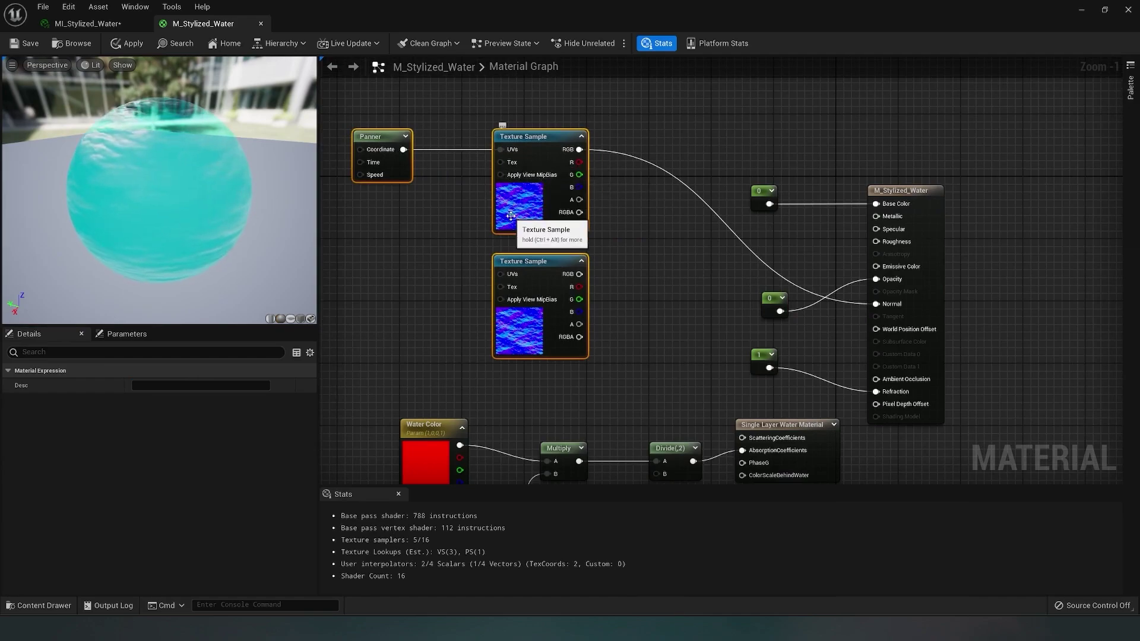
pyautogui.moveTo(465, 242); pyautogui.dragTo(578, 238, button='right')
pyautogui.click(564, 250)
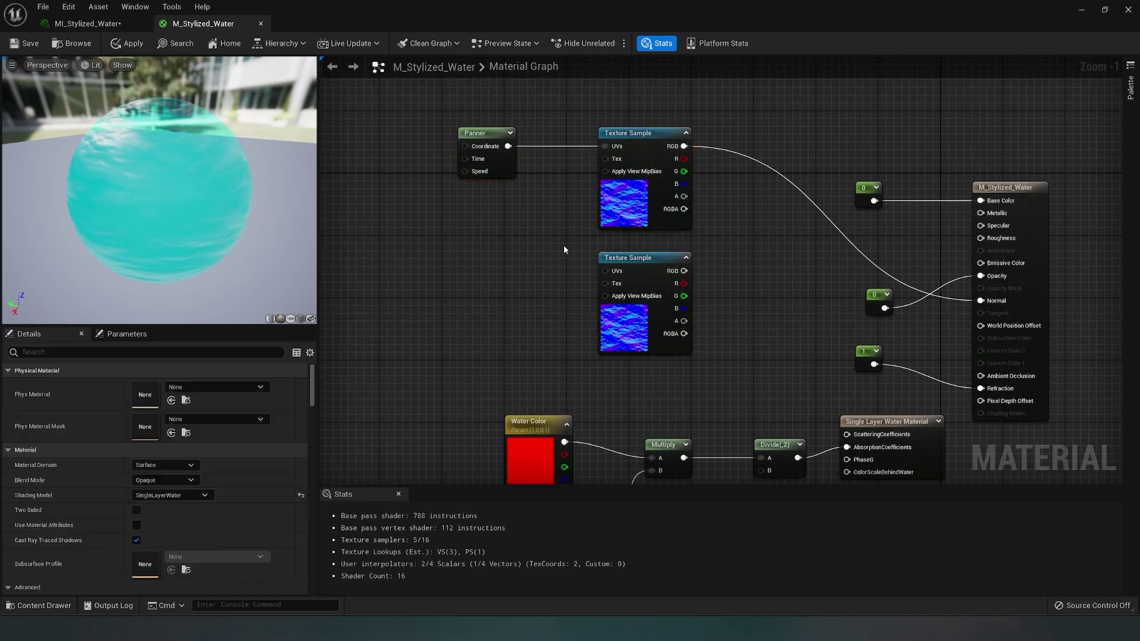
# - Add a second Panner node beside the lower Texture Sample
pyautogui.rightClick(480, 295)
pyautogui.write('Pan')
pyautogui.press('Return')
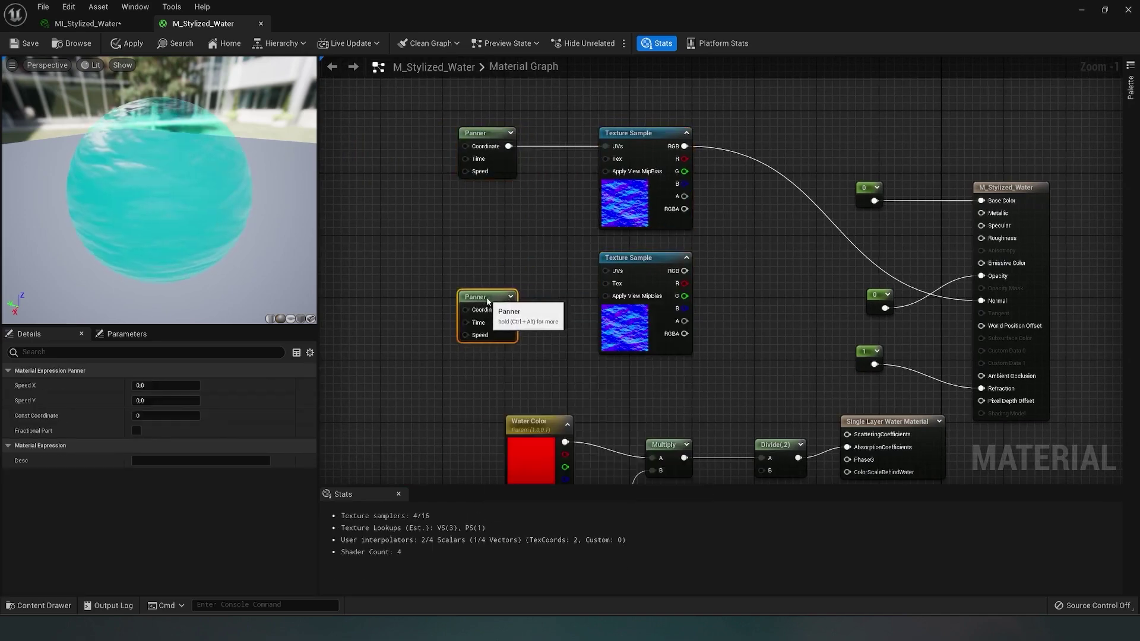
# - Connect the second Panner's output to the lower Texture Sample's UVs input and set its Speed Y to 0.01
pyautogui.moveTo(492, 298); pyautogui.dragTo(606, 271)
pyautogui.moveTo(540, 298)
pyautogui.mouseDown(button='right')
pyautogui.moveTo(496, 292)
pyautogui.moveTo(521, 306)
pyautogui.mouseUp(button='right')
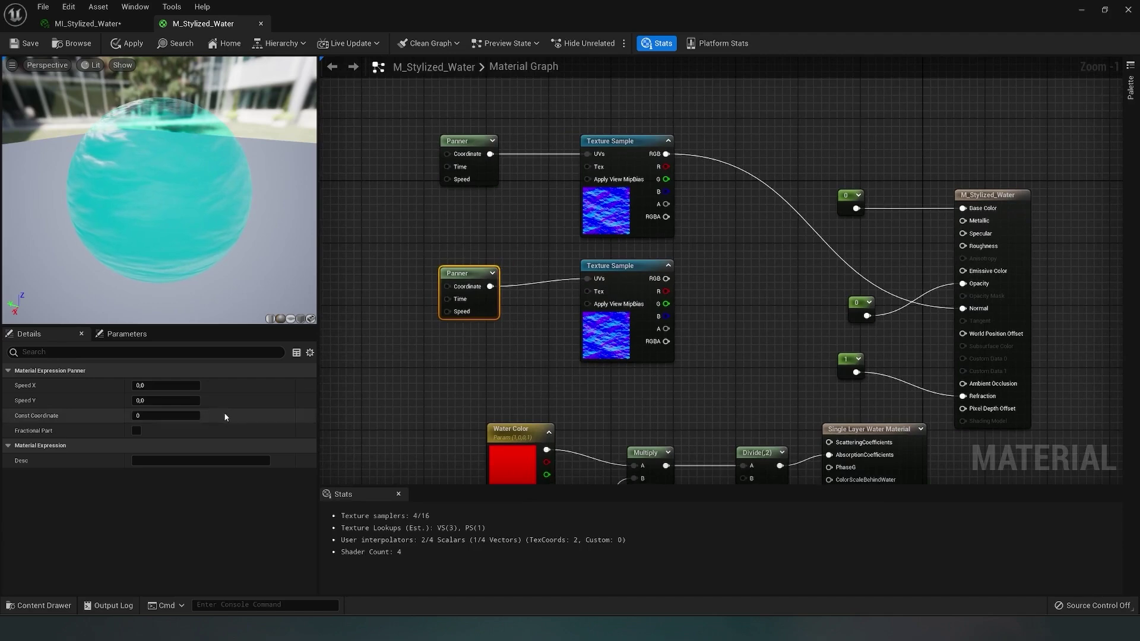
pyautogui.click(161, 401)
pyautogui.click(162, 399)
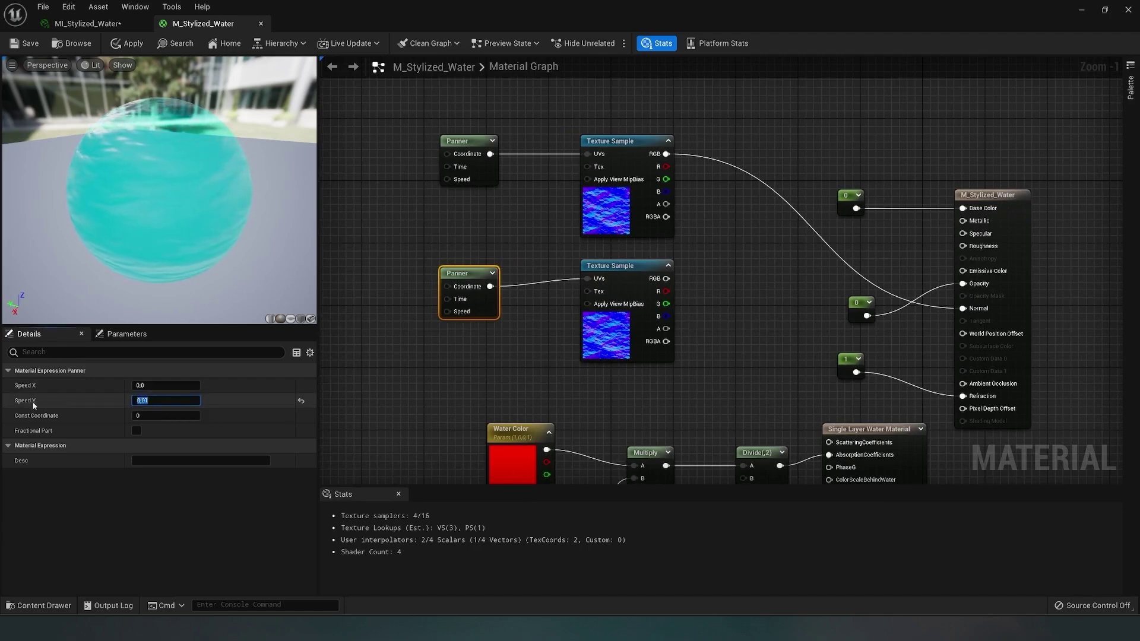
# - Move both Panner and Texture Sample pairs together further away from the material output to free space between them
pyautogui.moveTo(538, 294); pyautogui.dragTo(474, 313, button='right')
pyautogui.moveTo(631, 312); pyautogui.dragTo(615, 313, button='right')
pyautogui.moveTo(344, 122); pyautogui.dragTo(619, 386)
pyautogui.moveTo(583, 216); pyautogui.dragTo(680, 203, button='right')
pyautogui.moveTo(466, 203); pyautogui.dragTo(342, 196)
pyautogui.moveTo(653, 265); pyautogui.dragTo(596, 263, button='right')
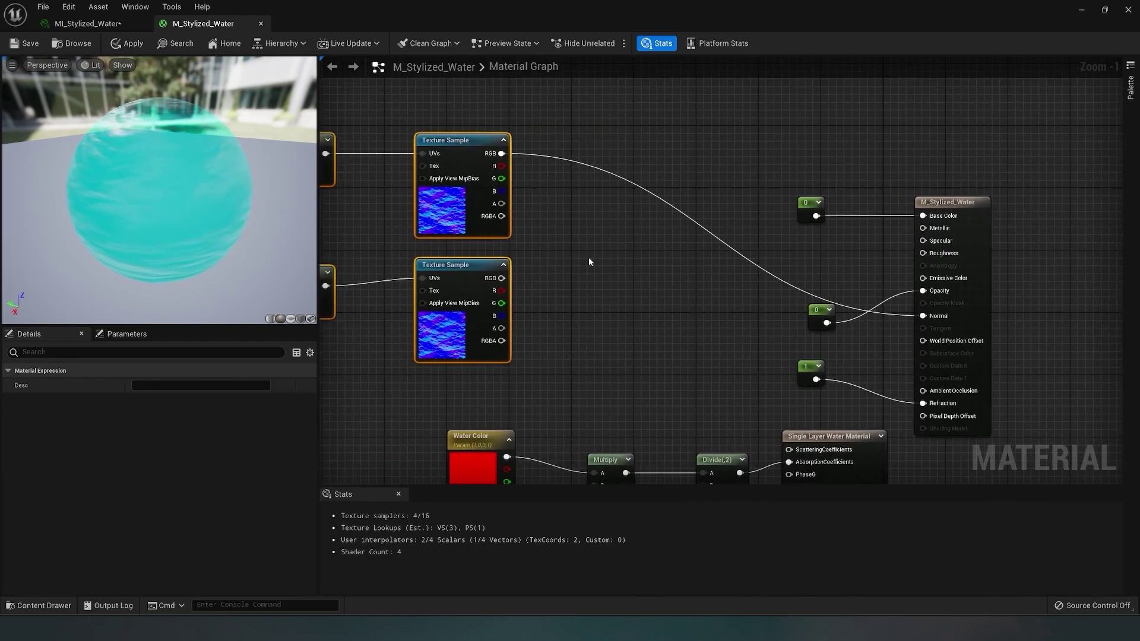
# - Add a BlendAngleCorrectedNormals node between the Texture Samples and the material output
pyautogui.moveTo(468, 224); pyautogui.dragTo(549, 248, button='right')
pyautogui.moveTo(632, 286); pyautogui.dragTo(569, 281, button='right')
pyautogui.rightClick(604, 297)
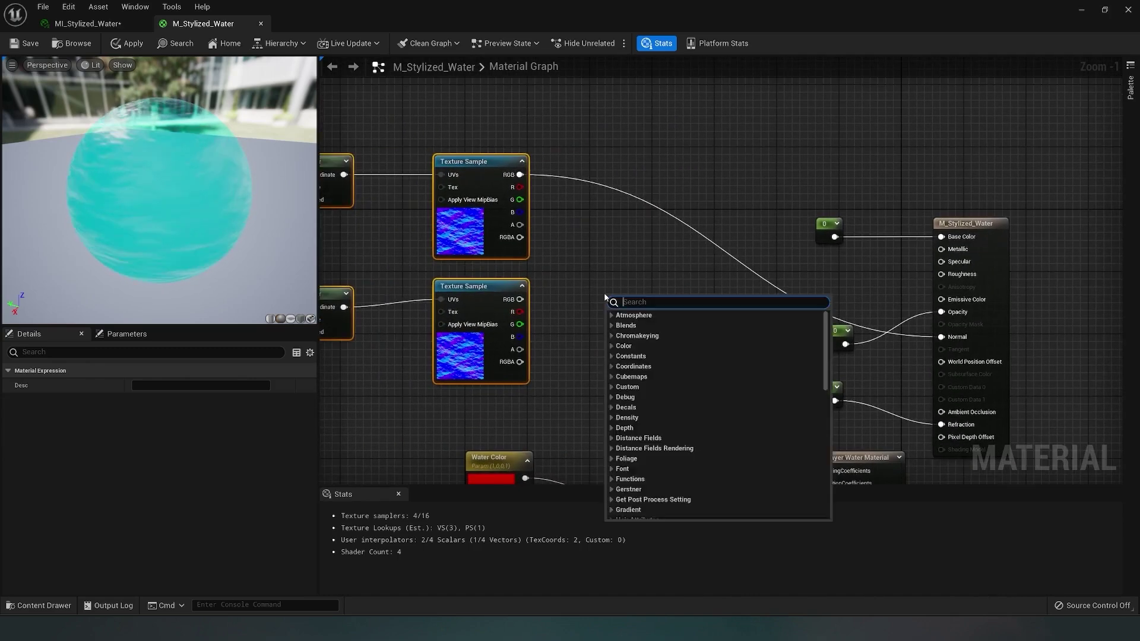
pyautogui.write('blend')
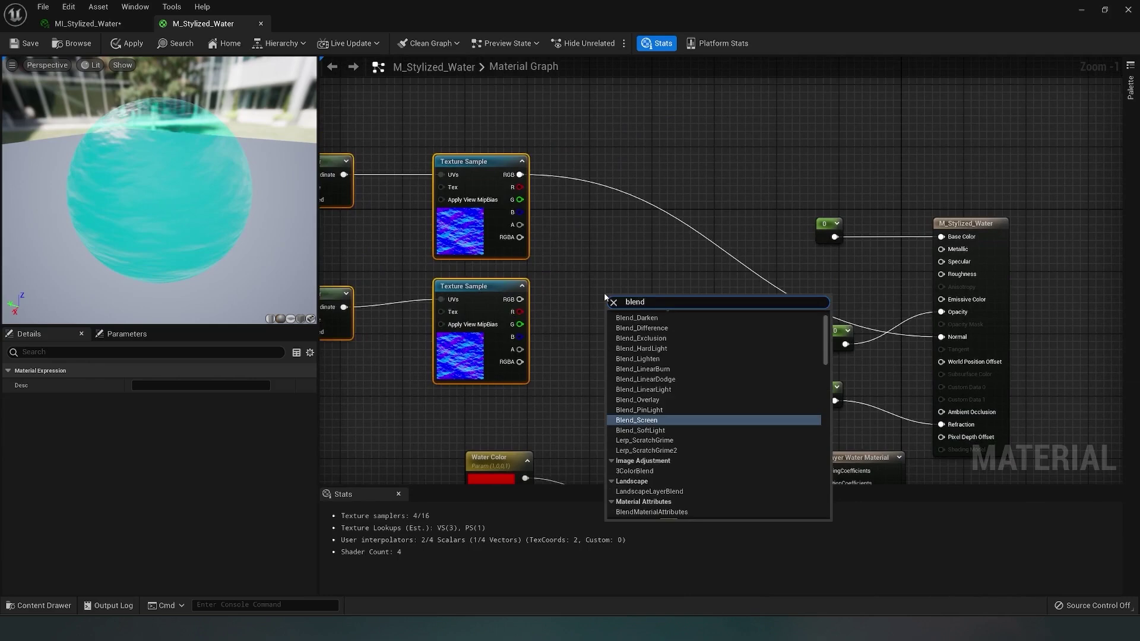
pyautogui.write('a')
pyautogui.click(671, 346)
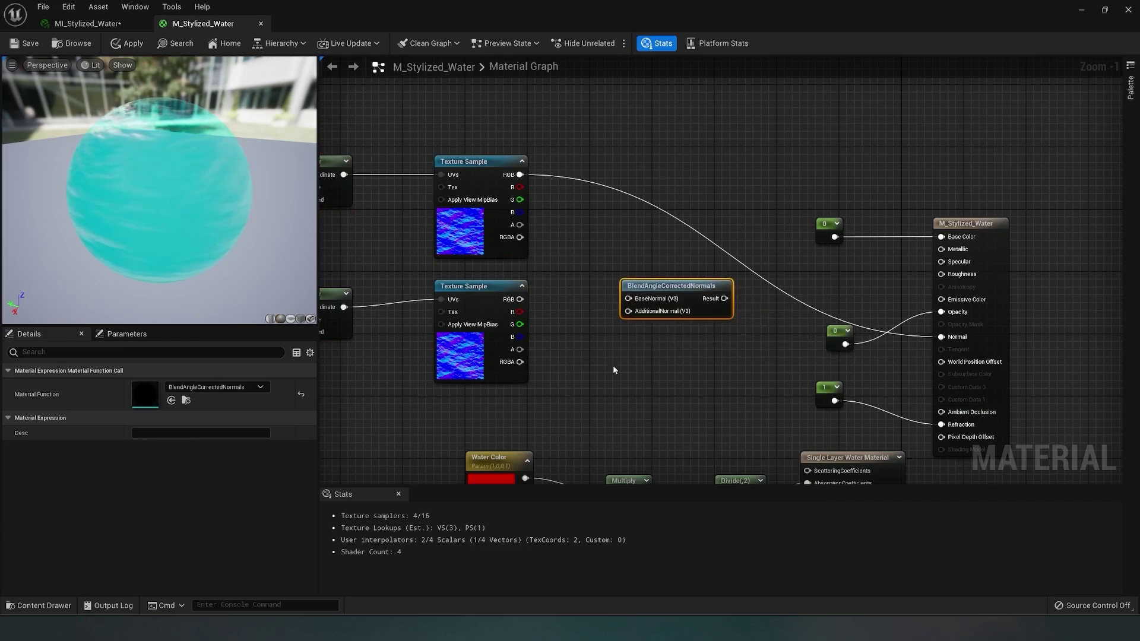
# - Wire the upper and lower samples' RGB into BaseNormal and AdditionalNormal, connect Result to the material's Normal, and save the material
pyautogui.moveTo(520, 175); pyautogui.dragTo(628, 299)
pyautogui.moveTo(520, 299); pyautogui.dragTo(942, 337)
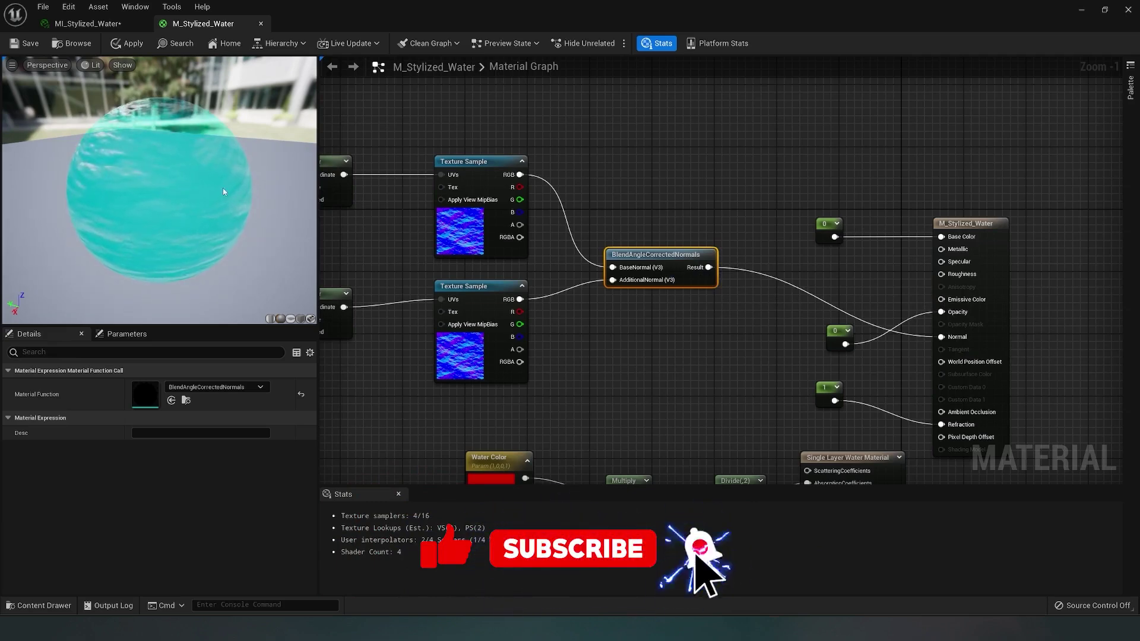
pyautogui.moveTo(218, 192); pyautogui.dragTo(143, 119)
pyautogui.moveTo(514, 238); pyautogui.dragTo(545, 236, button='right')
pyautogui.click(25, 44)
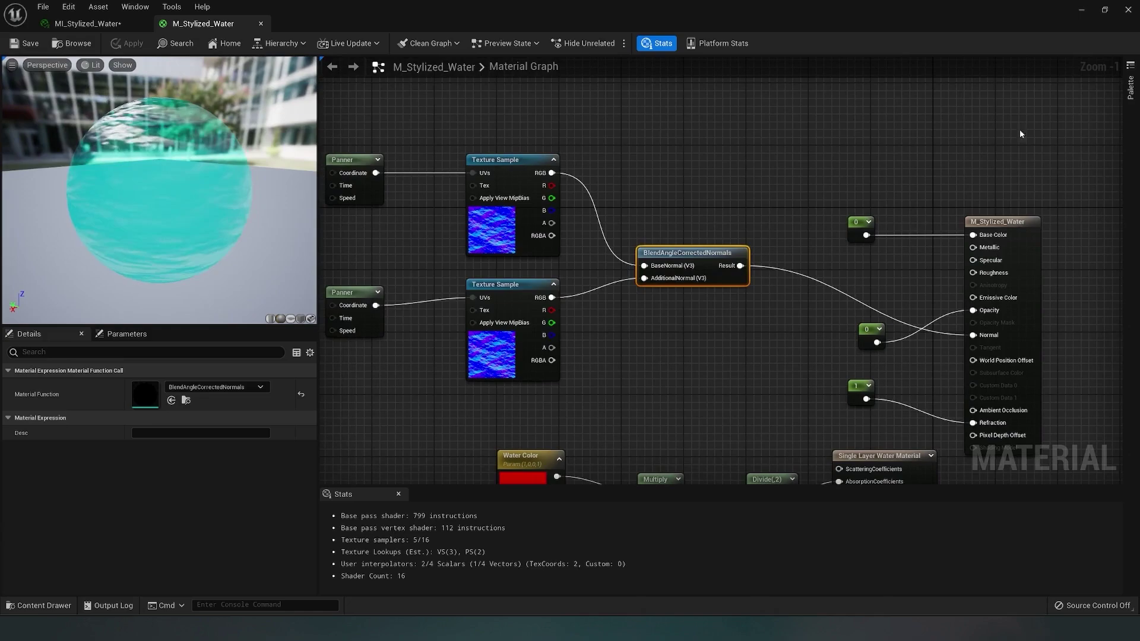
# - Examine the moving waves on the lake in Level_01 and return to the full-size material graph
pyautogui.click(1104, 10)
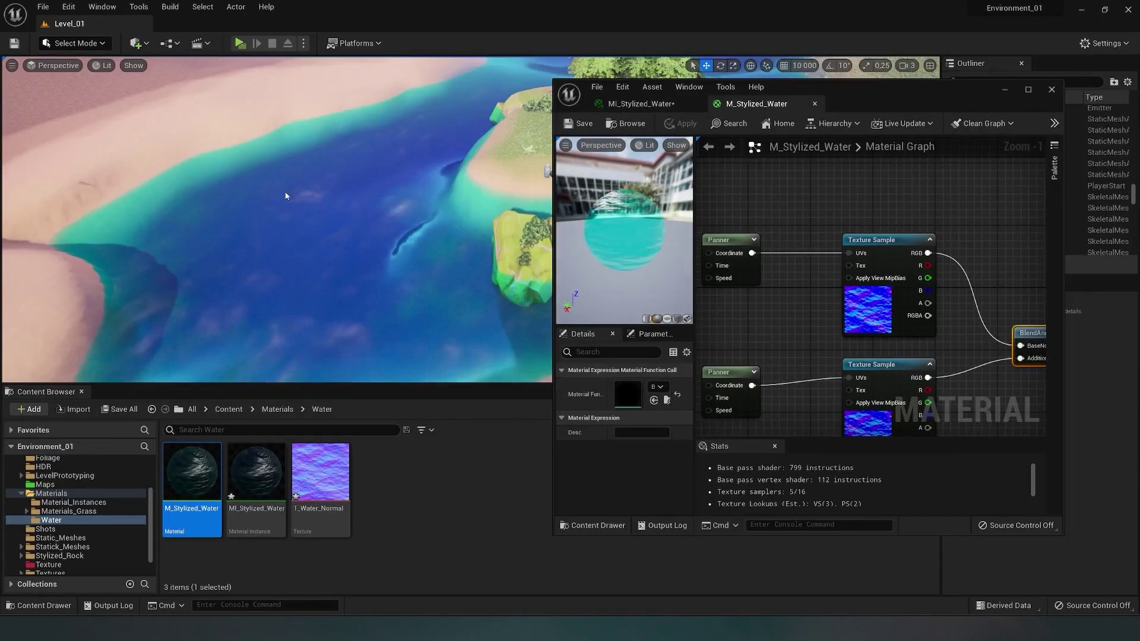
pyautogui.moveTo(277, 220); pyautogui.dragTo(339, 191, button='right')
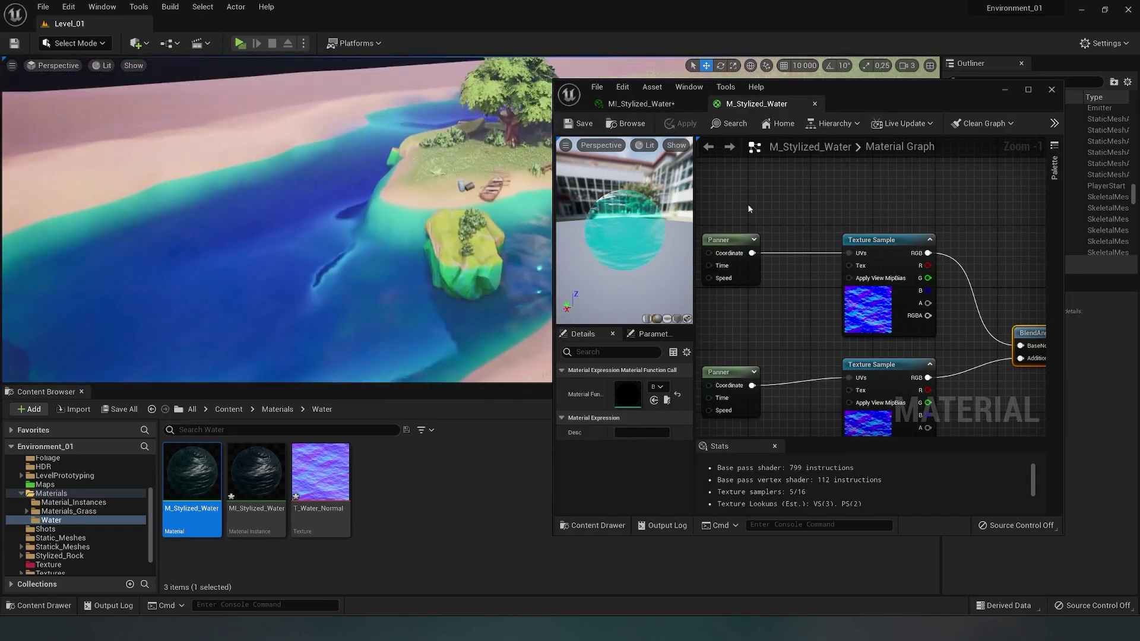
pyautogui.click(1030, 89)
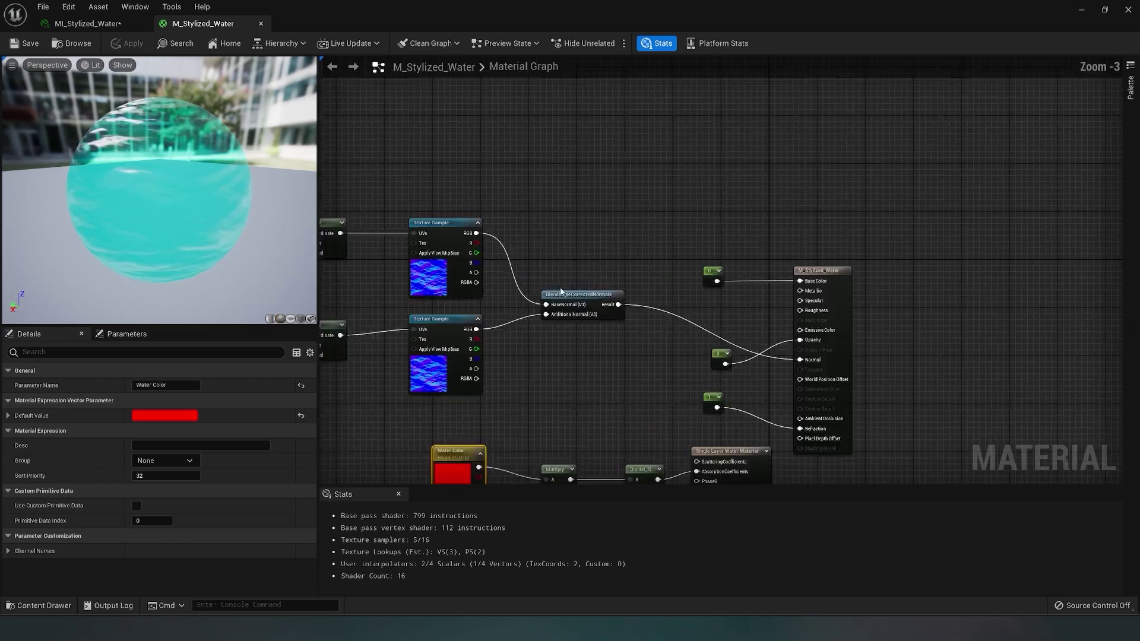
# - Add a Constant3Vector node above the BlendAngleCorrectedNormals node
pyautogui.moveTo(590, 238); pyautogui.dragTo(573, 245, button='right')
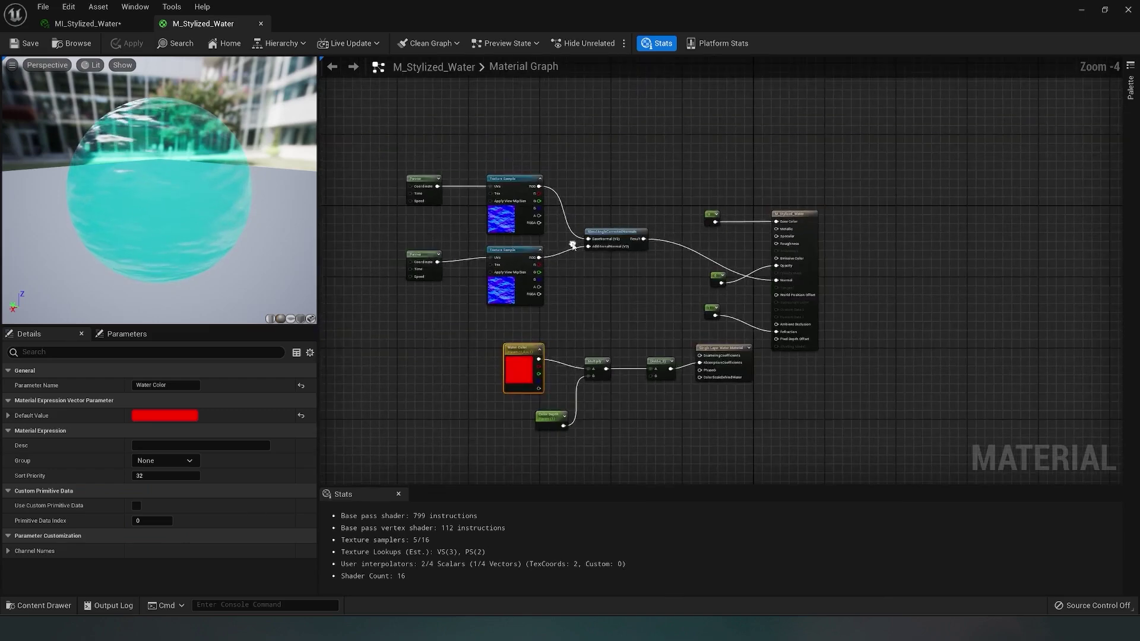
pyautogui.rightClick(600, 176)
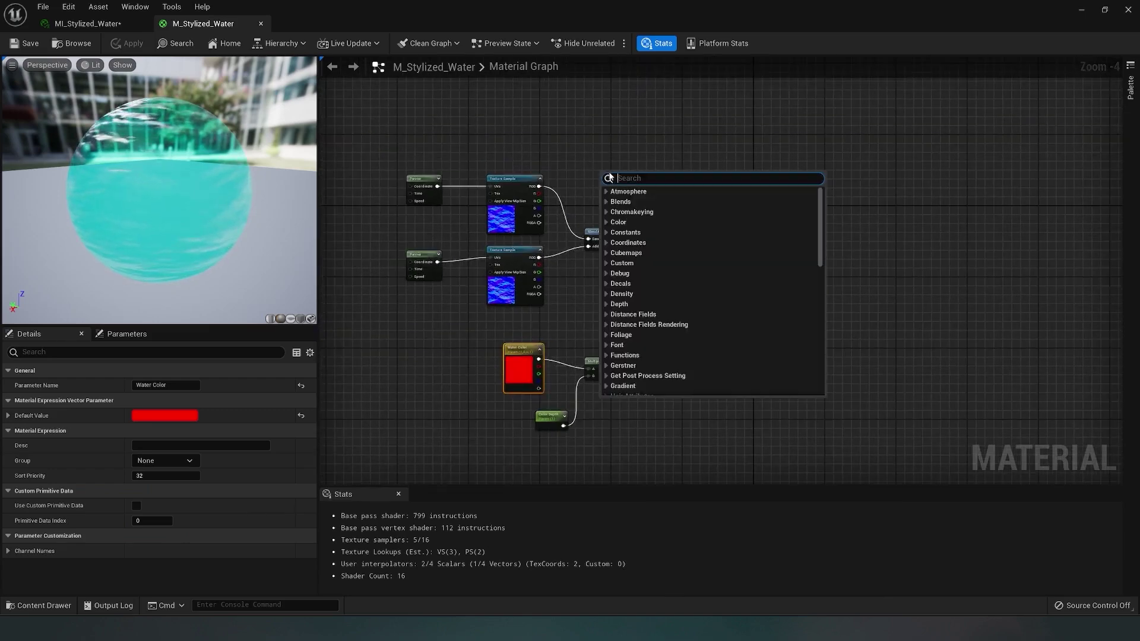
pyautogui.write('cons')
pyautogui.click(636, 222)
pyautogui.moveTo(619, 190); pyautogui.dragTo(592, 164)
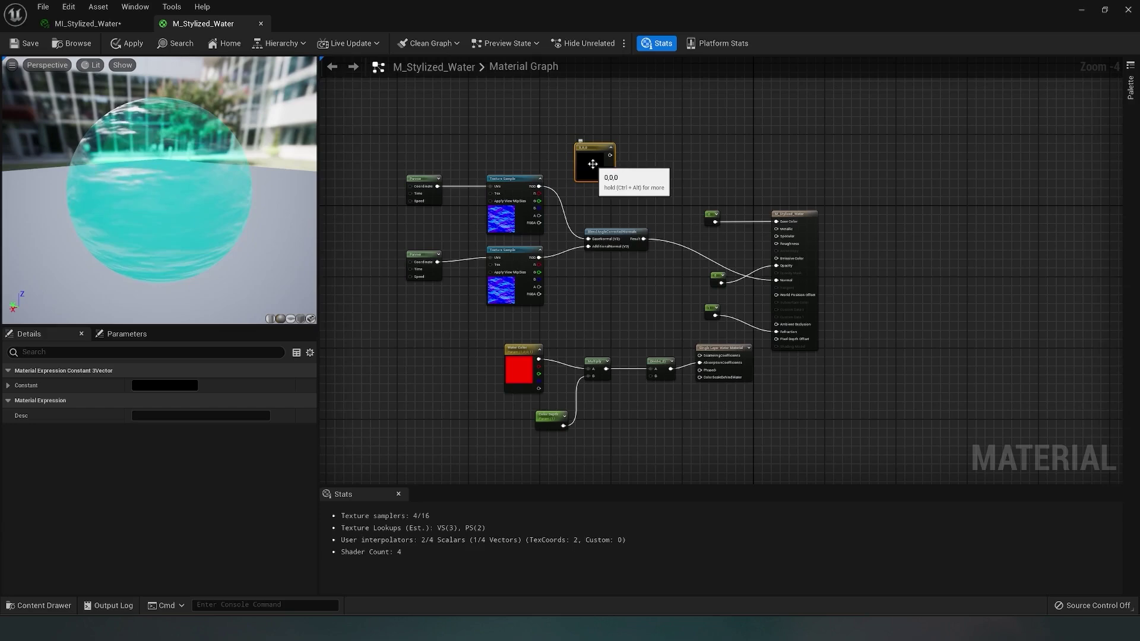
# - Set the Constant3Vector's color to pure blue with R 0, G 0 and B 1
pyautogui.click(165, 386)
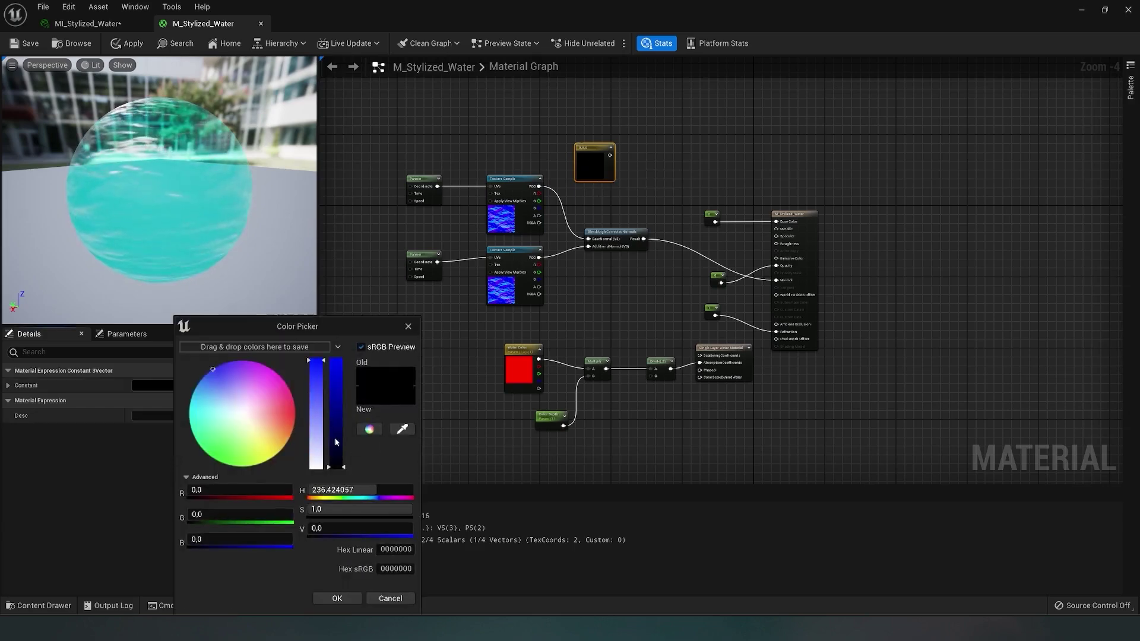
pyautogui.moveTo(336, 441); pyautogui.dragTo(336, 361)
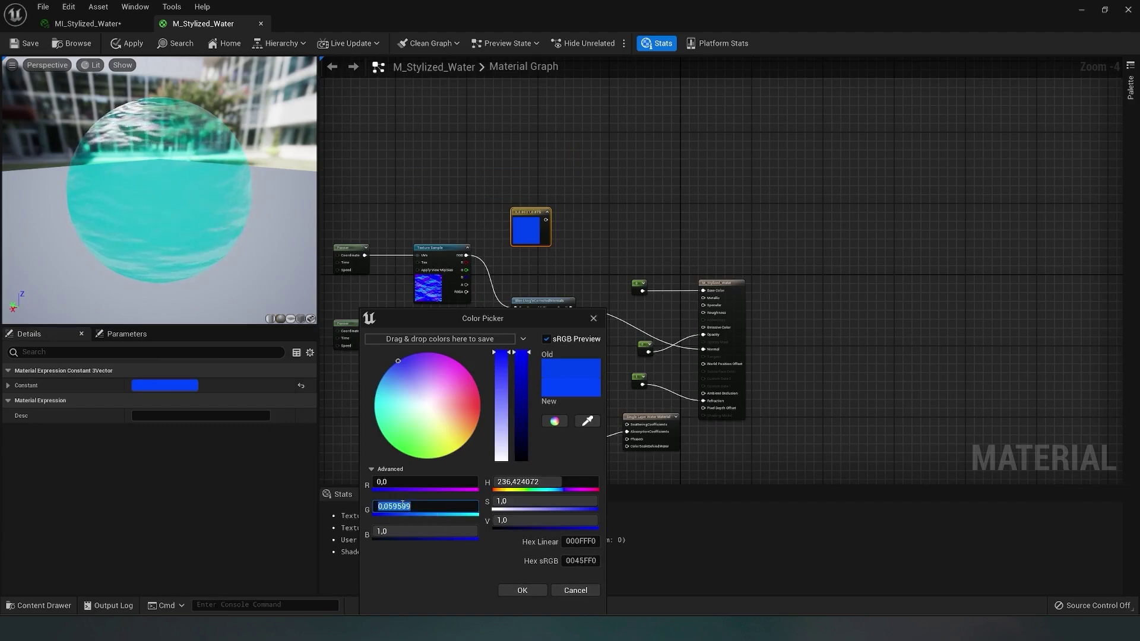
pyautogui.press('Return')
pyautogui.click(522, 591)
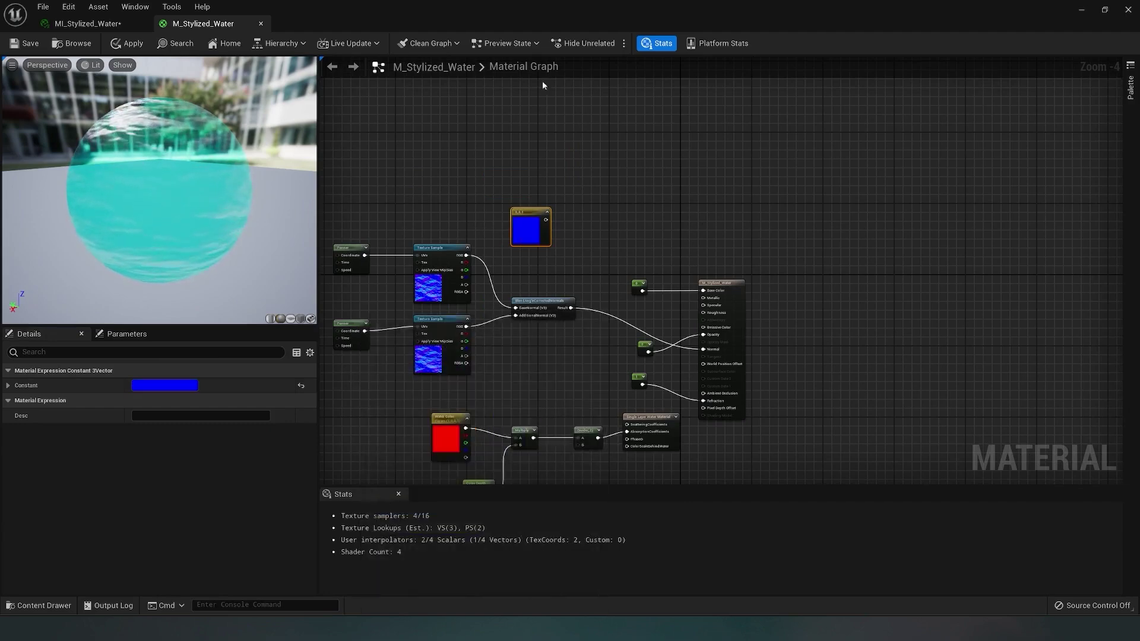
# - Add a LinearInterpolate node with the blue constant feeding A and the BlendAngleCorrectedNormals Result feeding B
pyautogui.rightClick(606, 215)
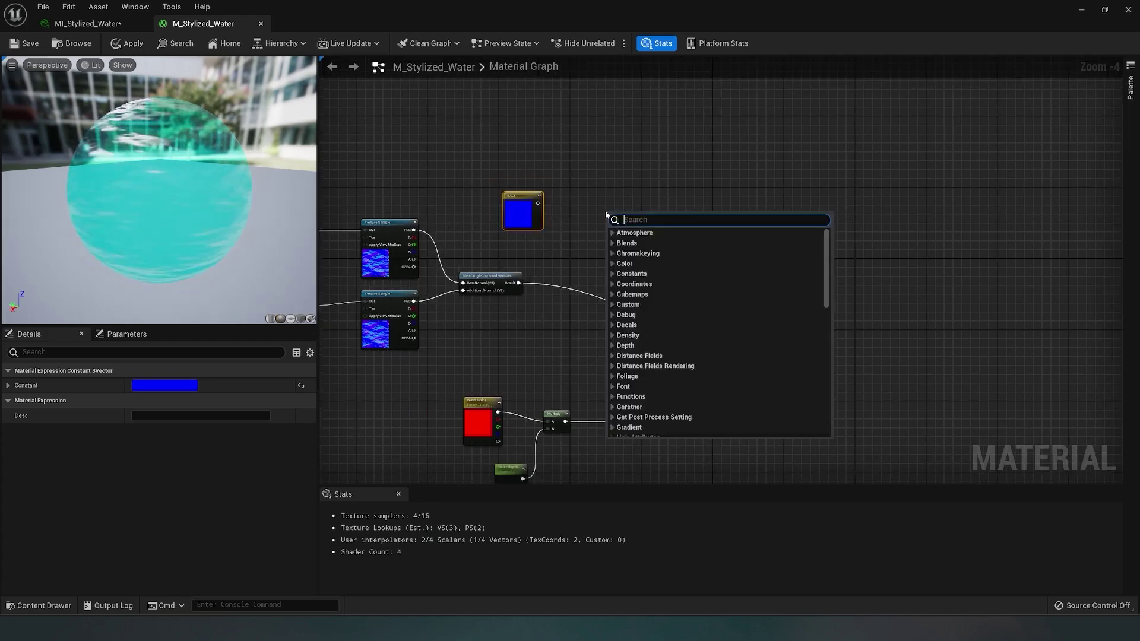
pyautogui.write('lin')
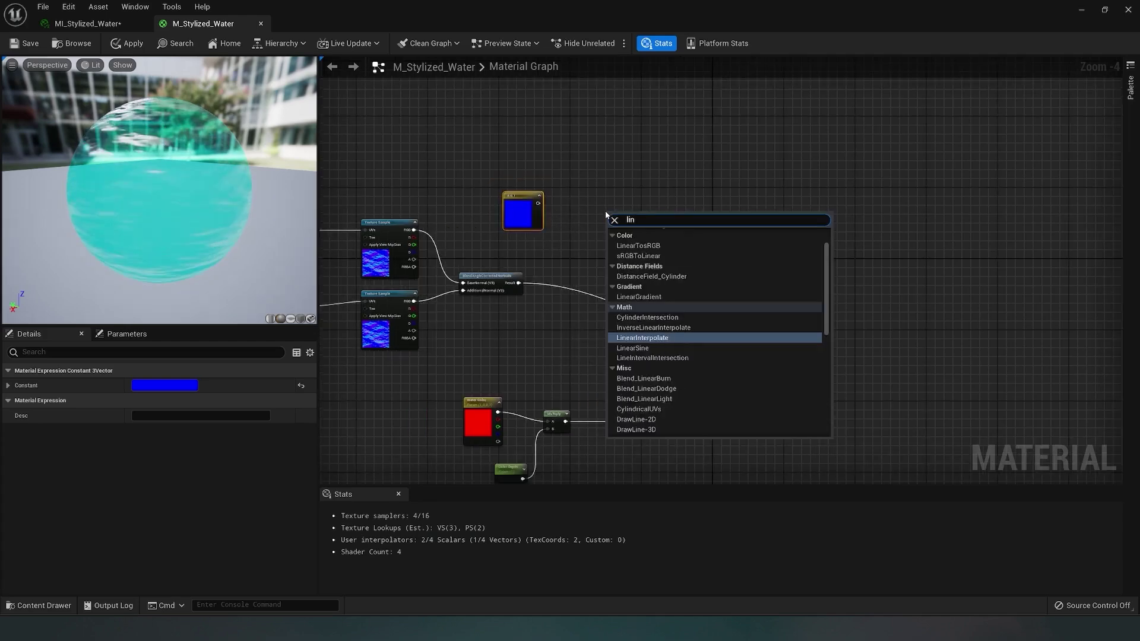
pyautogui.click(643, 338)
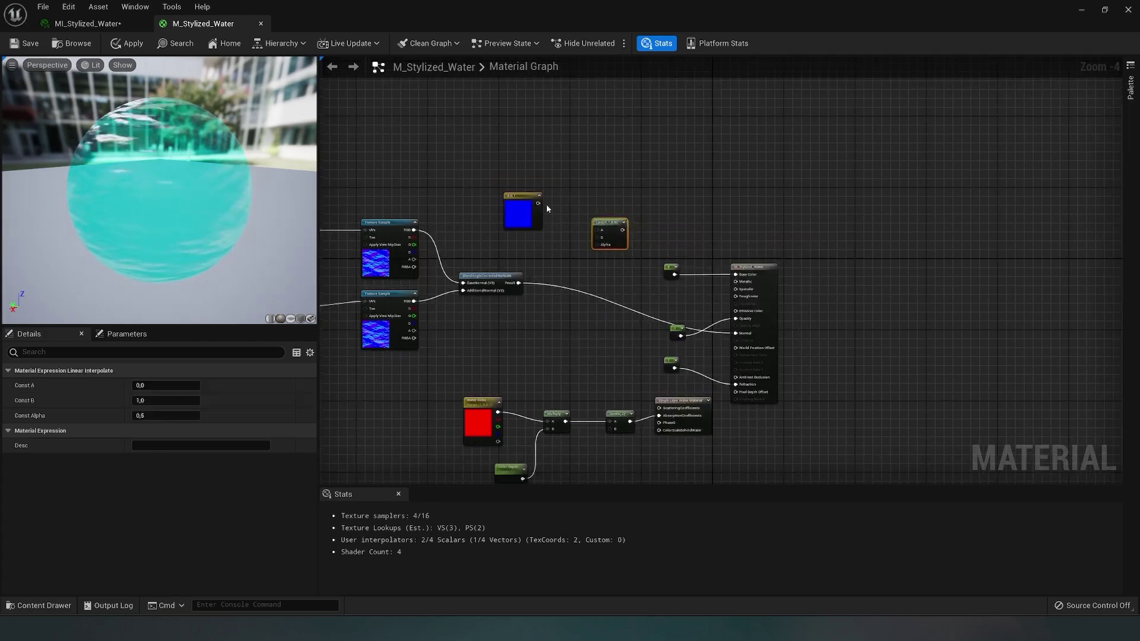
pyautogui.moveTo(539, 203); pyautogui.dragTo(581, 236)
pyautogui.moveTo(519, 283); pyautogui.dragTo(569, 250)
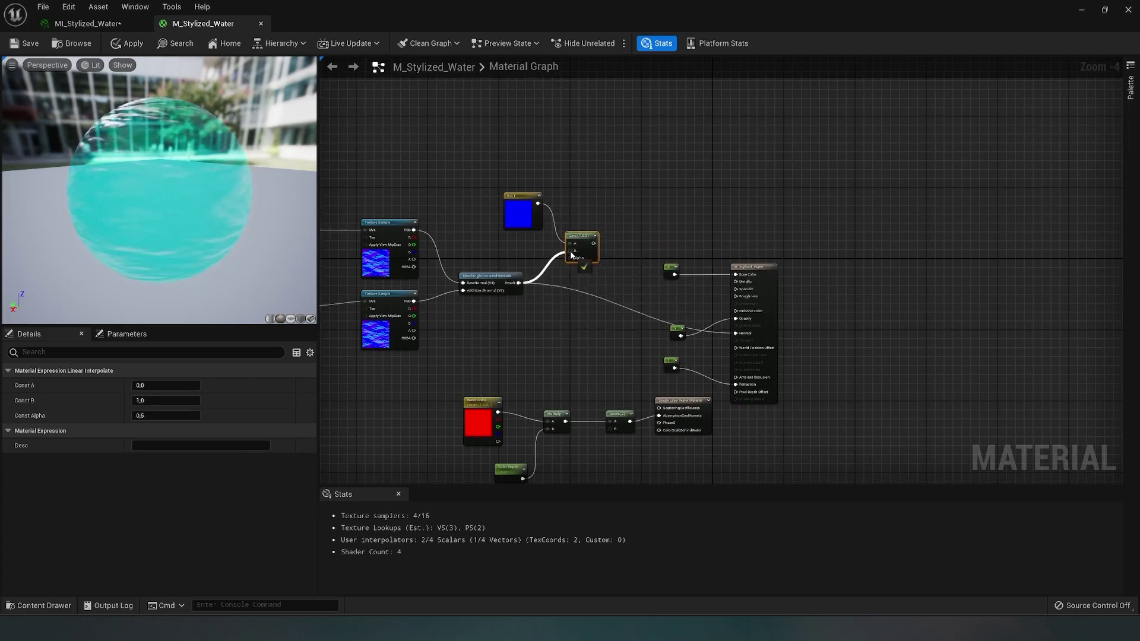
# - Add a Constant node below the Lerp, connect it to Alpha, and space the two nodes apart
pyautogui.click(557, 320)
pyautogui.moveTo(560, 322); pyautogui.dragTo(543, 308)
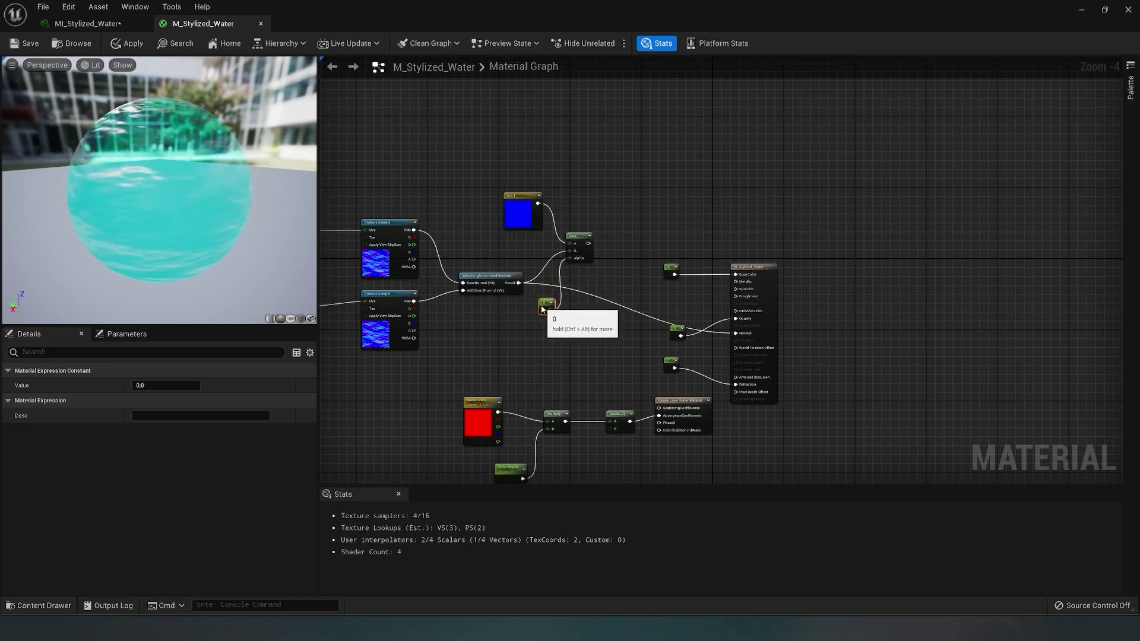
pyautogui.moveTo(579, 236); pyautogui.dragTo(588, 236)
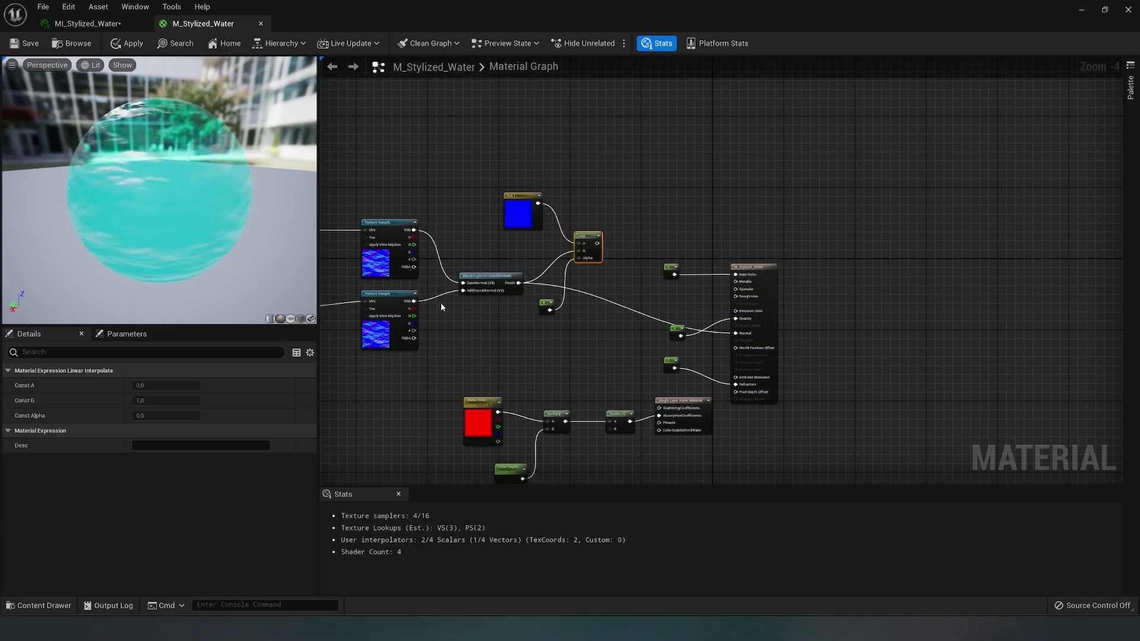
# - Connect the Lerp's output to the material's Normal input in place of the direct blended normals link
pyautogui.moveTo(481, 295); pyautogui.dragTo(600, 304, button='right')
pyautogui.scroll(-1, 587, 260)
pyautogui.moveTo(586, 259); pyautogui.dragTo(534, 273, button='right')
pyautogui.scroll(1, 506, 271)
pyautogui.scroll(3, 608, 321)
pyautogui.moveTo(609, 321); pyautogui.dragTo(468, 336, button='right')
pyautogui.moveTo(561, 225); pyautogui.dragTo(807, 381)
pyautogui.moveTo(491, 300); pyautogui.dragTo(575, 283, button='right')
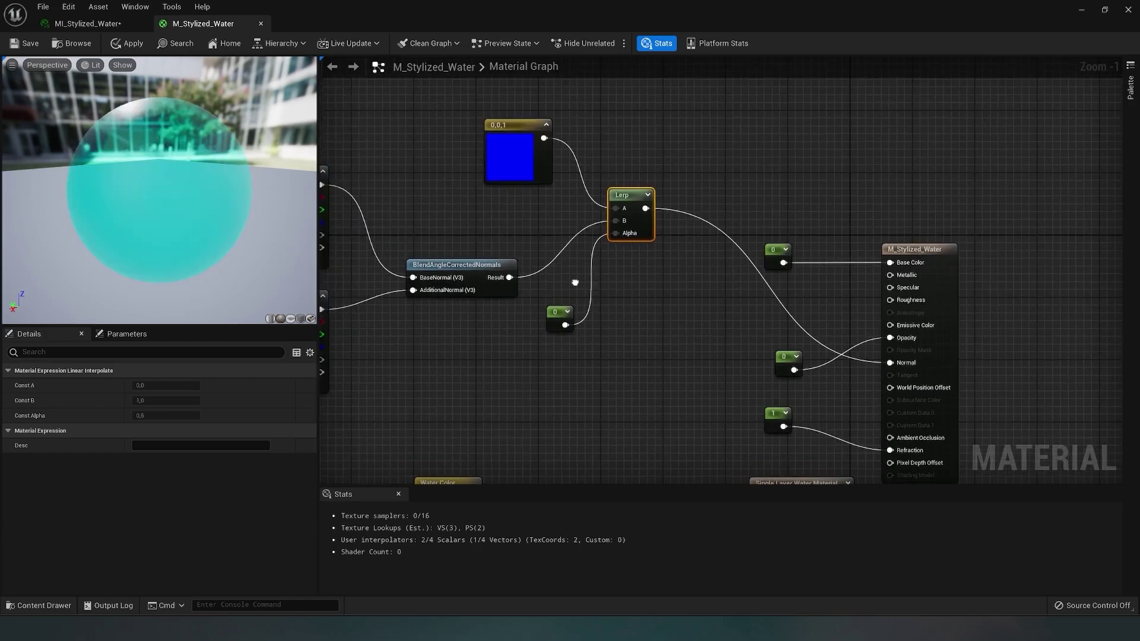
# - Convert the constant feeding the Lerp's Alpha into a parameter named Water Intensity
pyautogui.click(571, 324)
pyautogui.rightClick(554, 320)
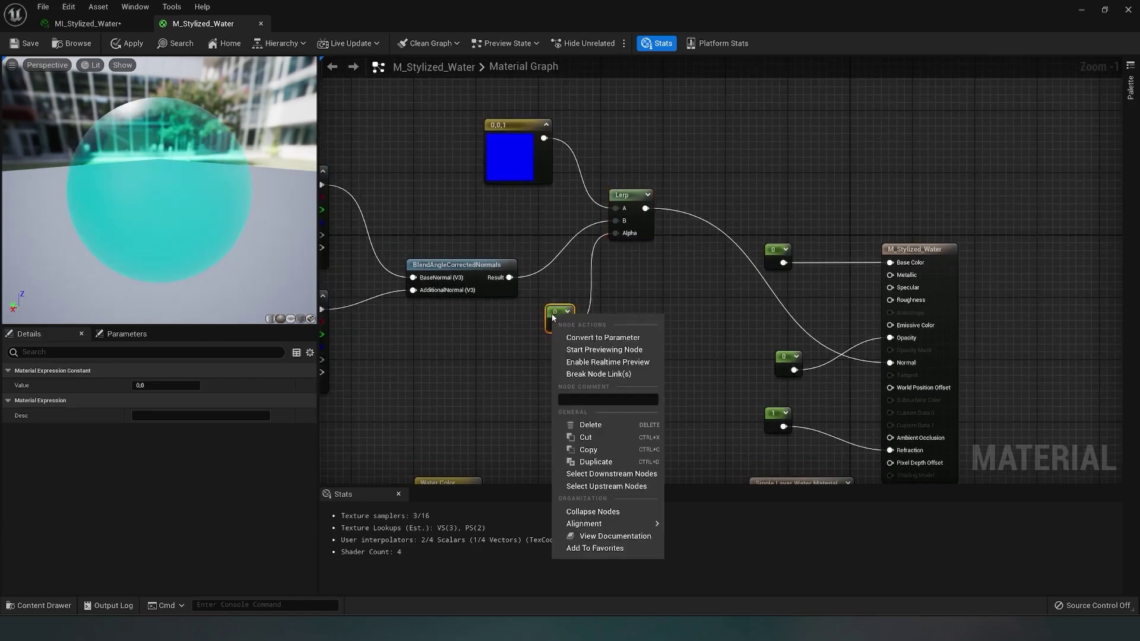
pyautogui.click(602, 337)
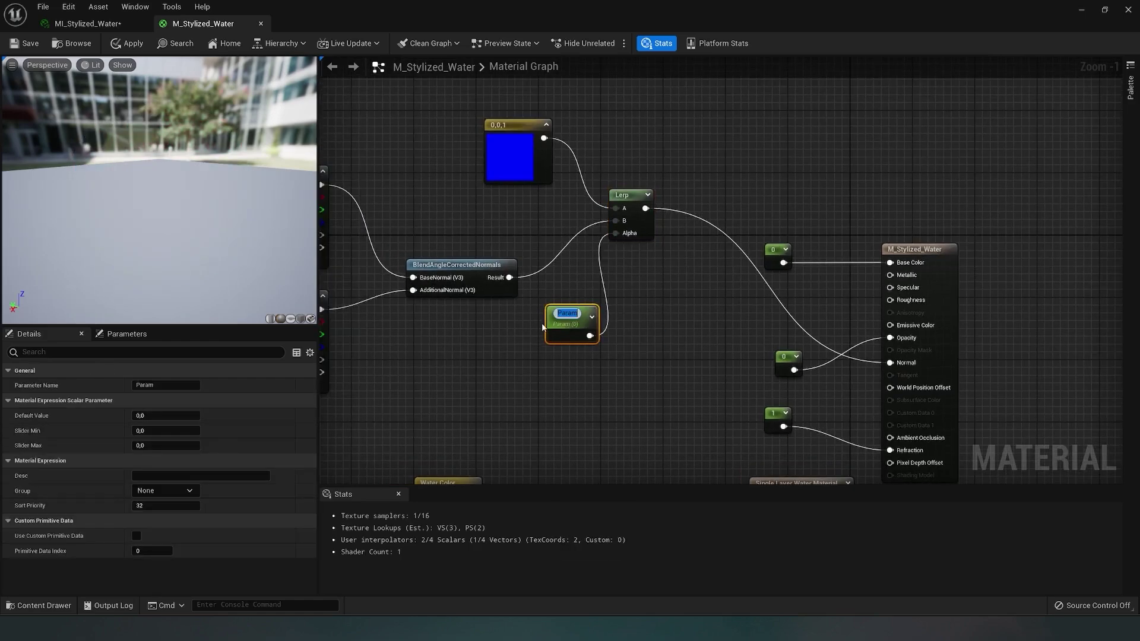
pyautogui.write('Water Inte')
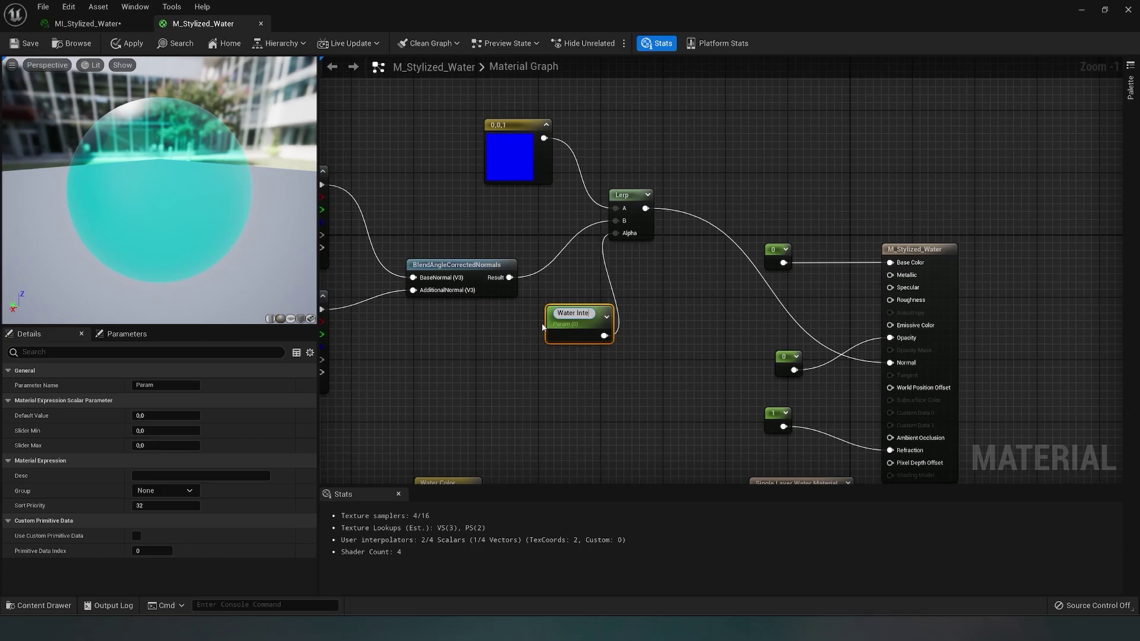
pyautogui.write('nsity')
pyautogui.press('Return')
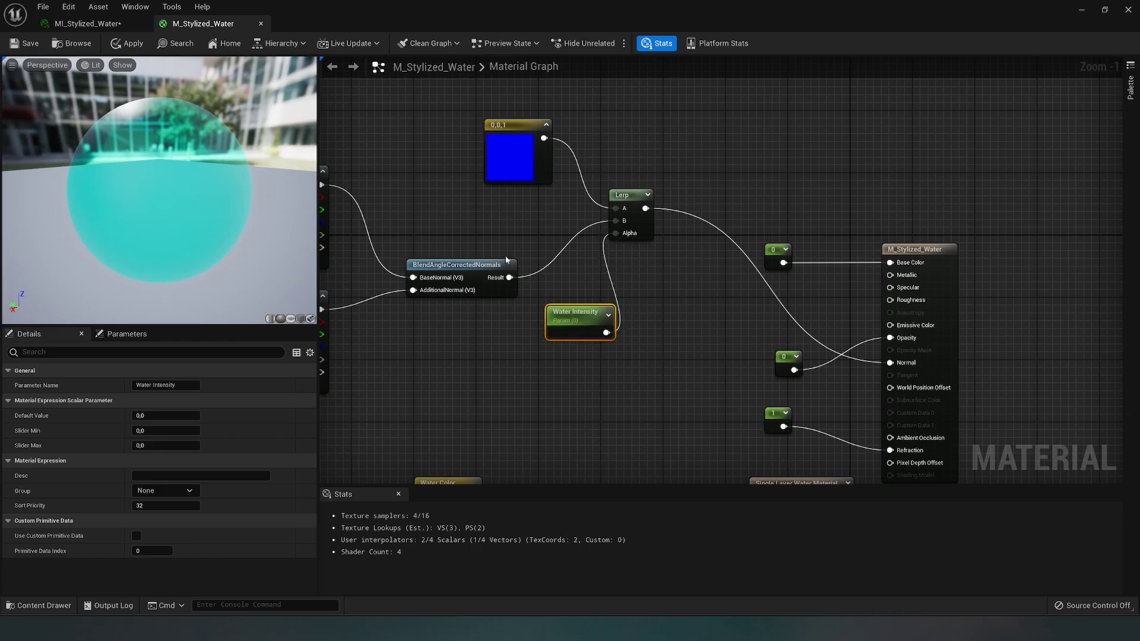
# - Compare different Water Intensity default values in the preview, set the default to 0.2, and save the material
pyautogui.moveTo(423, 220); pyautogui.dragTo(530, 243, button='right')
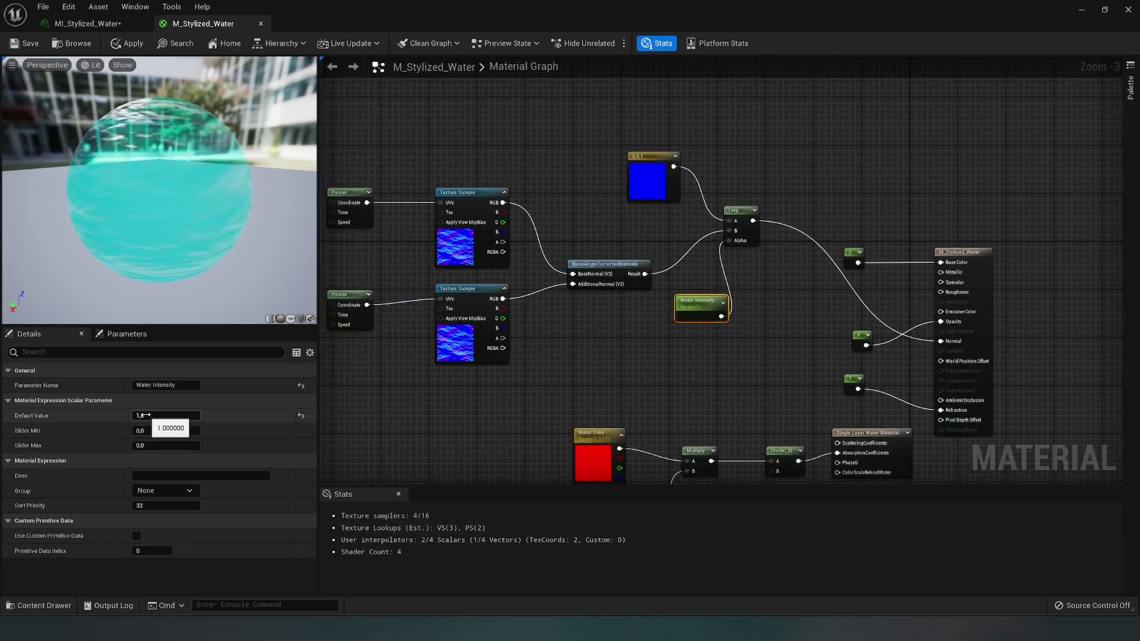
pyautogui.click(146, 415)
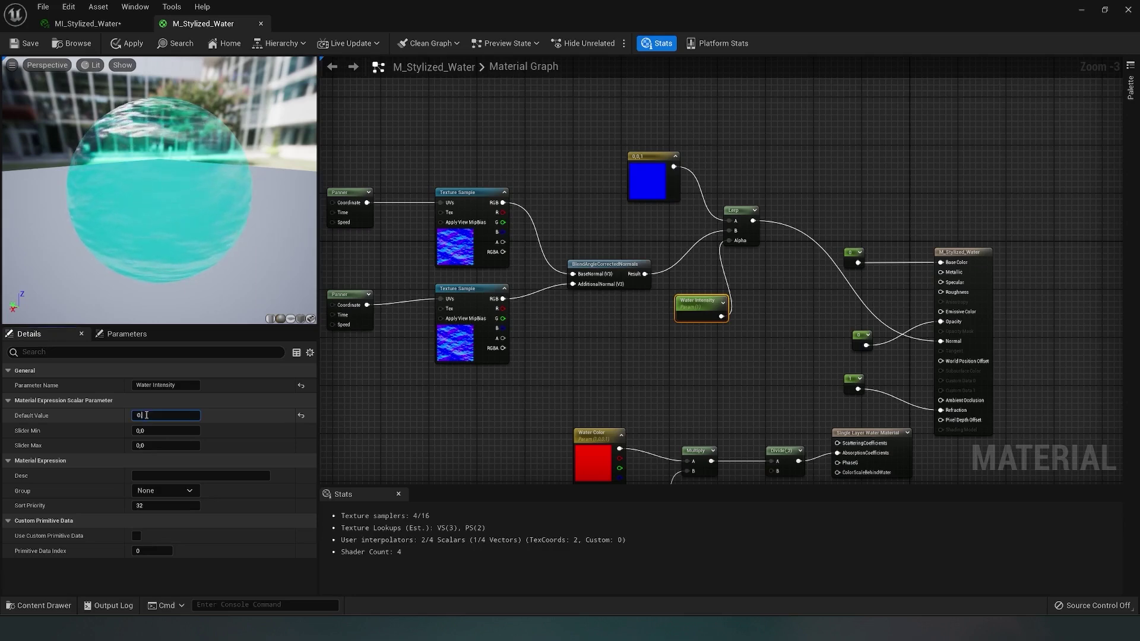
pyautogui.press('Return')
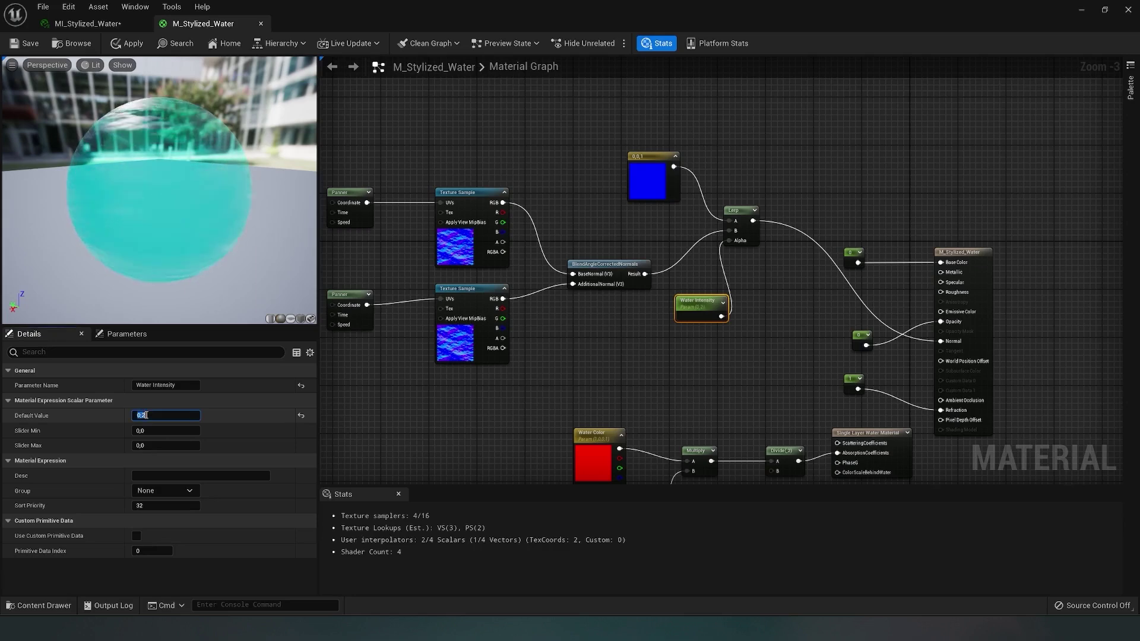
pyautogui.moveTo(171, 184)
pyautogui.mouseDown()
pyautogui.moveTo(139, 188)
pyautogui.moveTo(152, 185)
pyautogui.mouseUp()
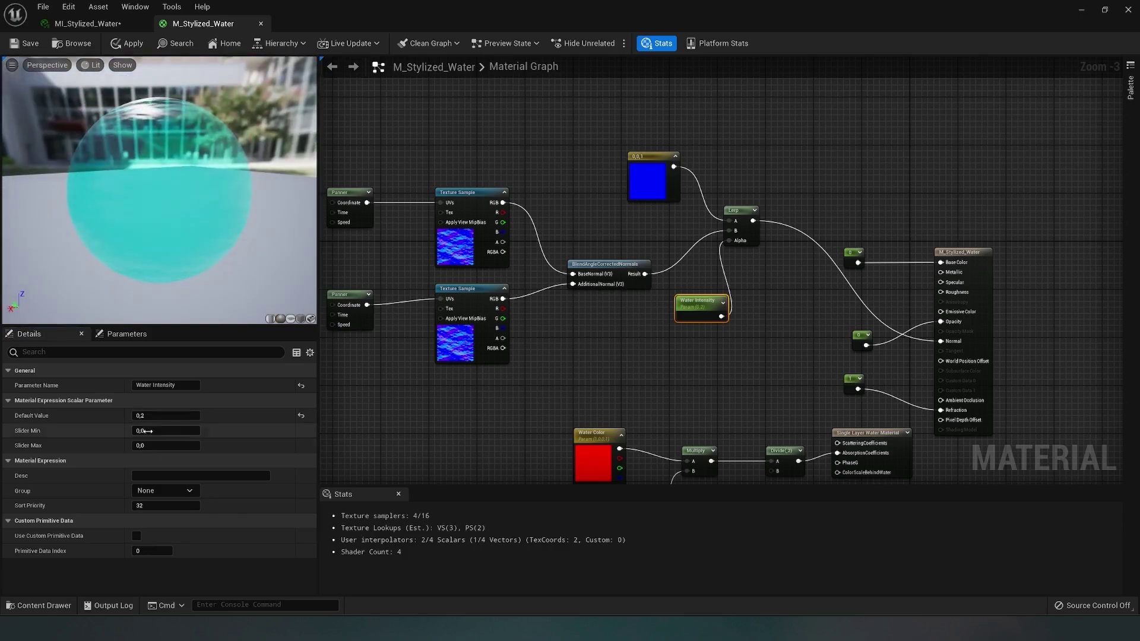
pyautogui.moveTo(139, 416); pyautogui.dragTo(187, 416)
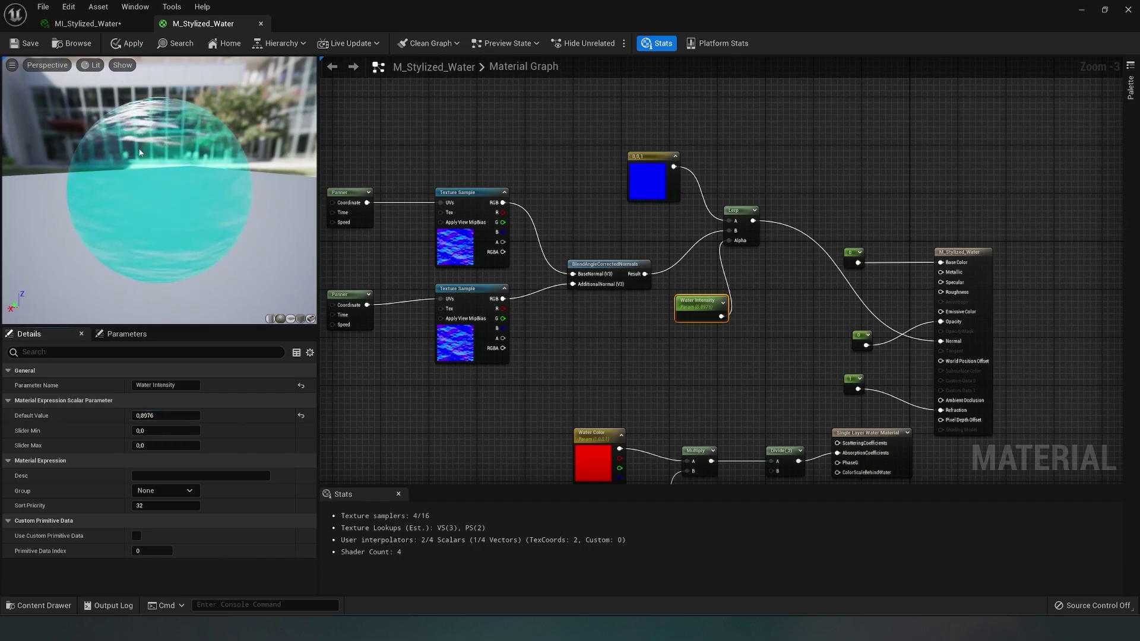
pyautogui.doubleClick(173, 416)
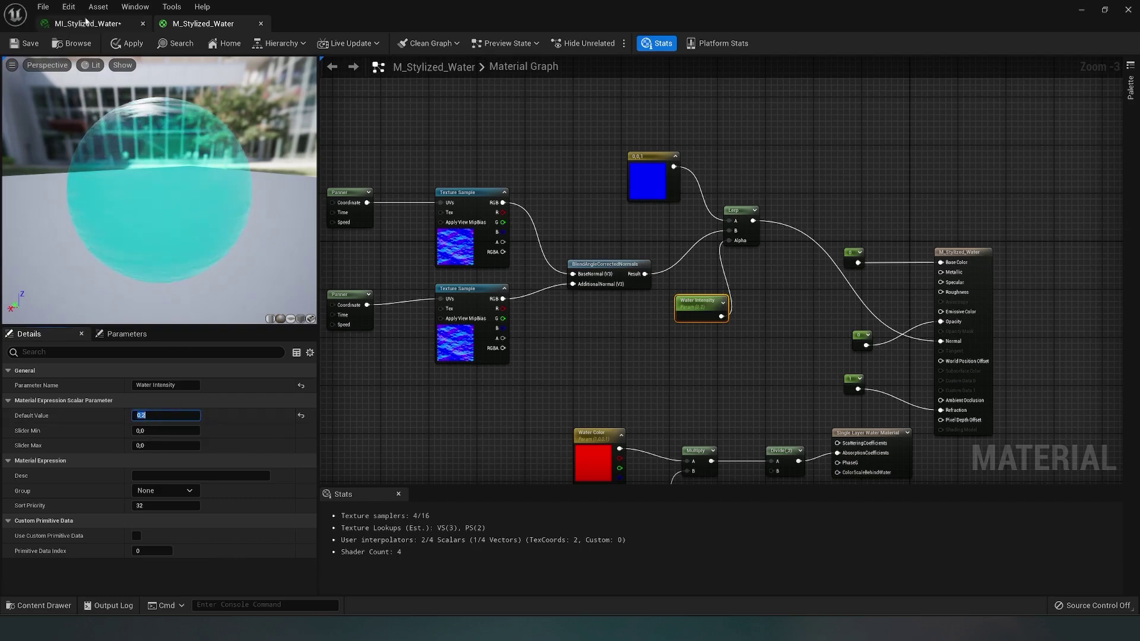
pyautogui.click(24, 44)
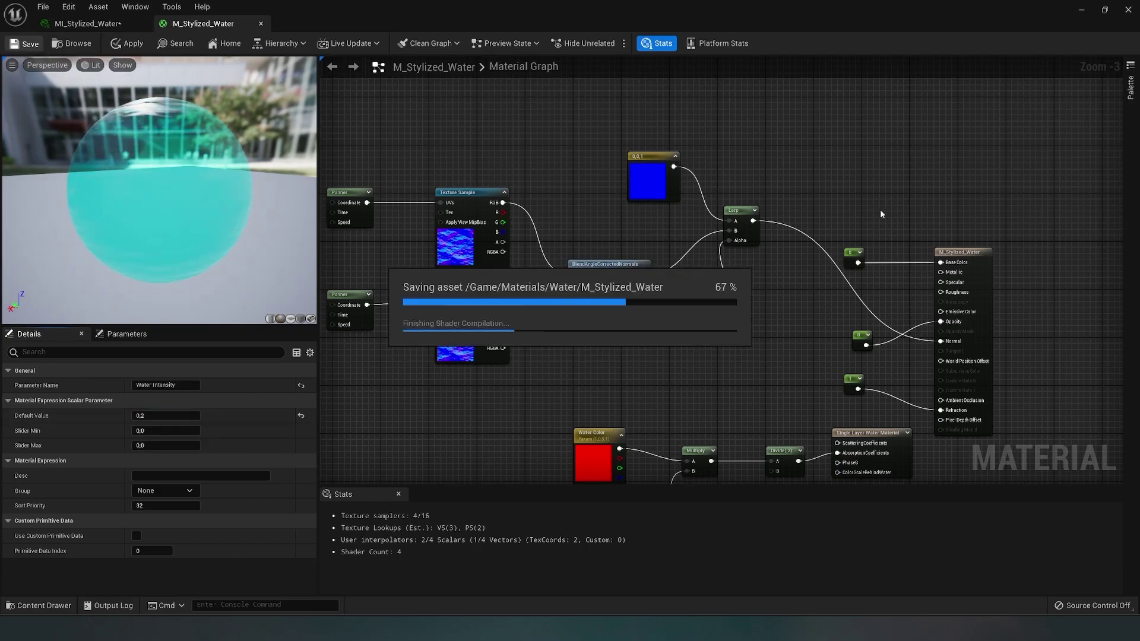
# - Raise the Water Intensity of MI_Stylized_Water to about 1.97 and about 4.71 while checking the waves on the level's lake
pyautogui.click(1102, 12)
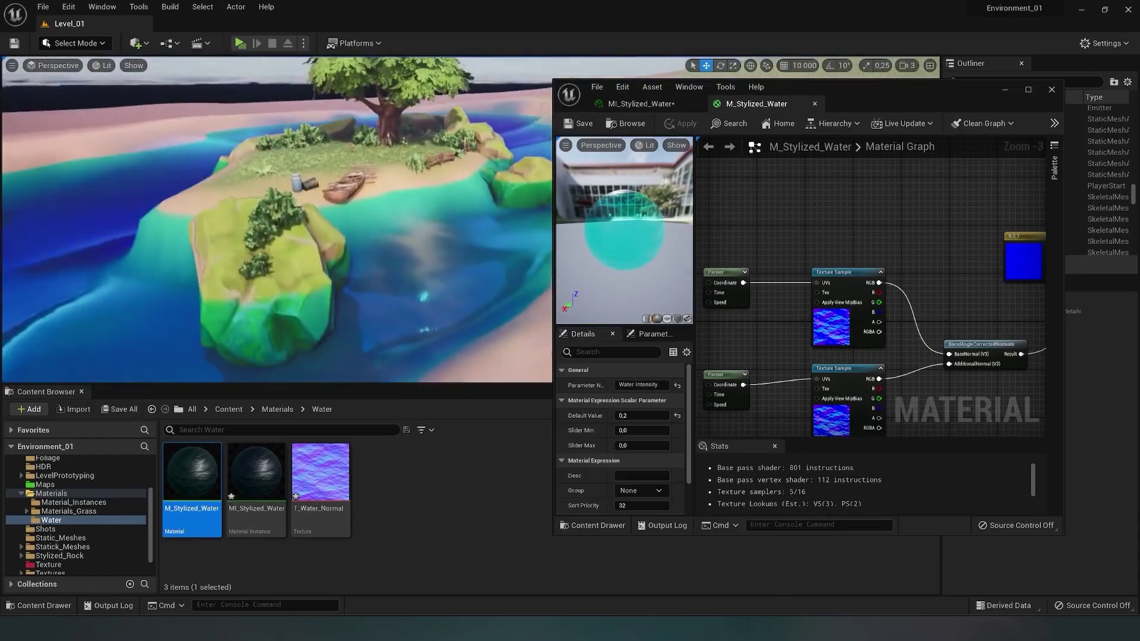
pyautogui.click(640, 104)
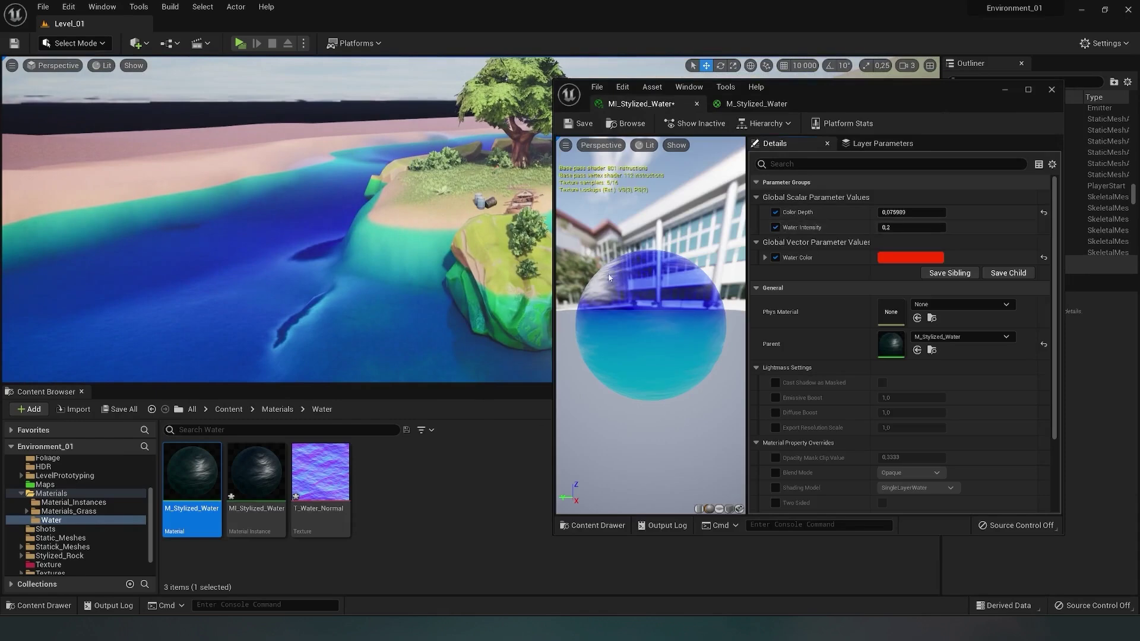
pyautogui.moveTo(890, 227); pyautogui.dragTo(927, 227)
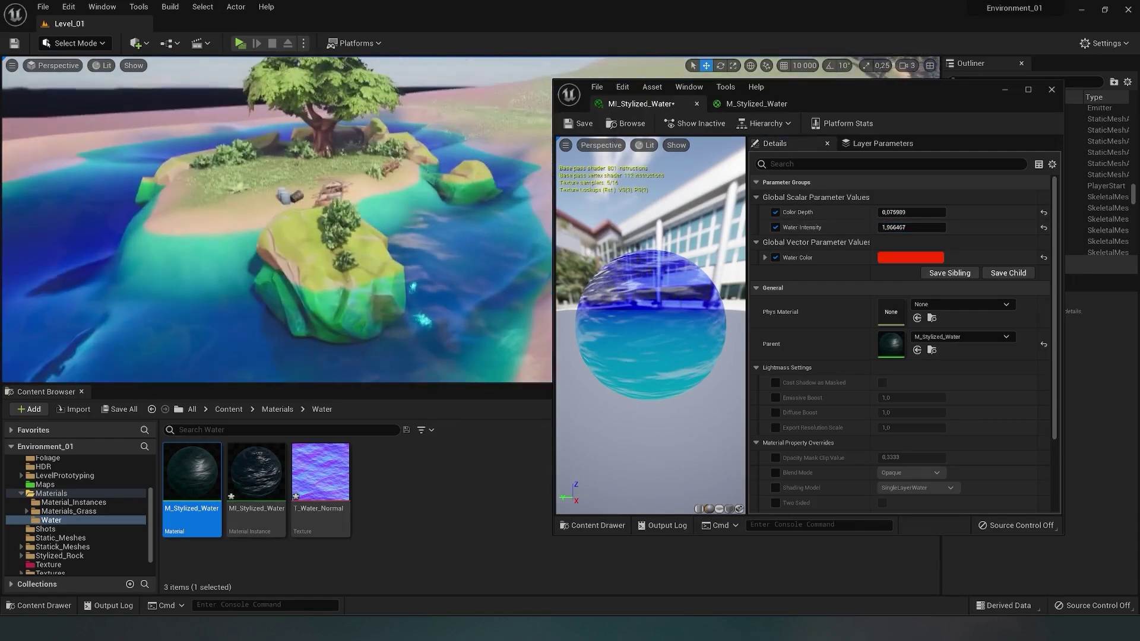
pyautogui.moveTo(276, 220); pyautogui.dragTo(178, 196, button='right')
pyautogui.moveTo(893, 228); pyautogui.dragTo(928, 228)
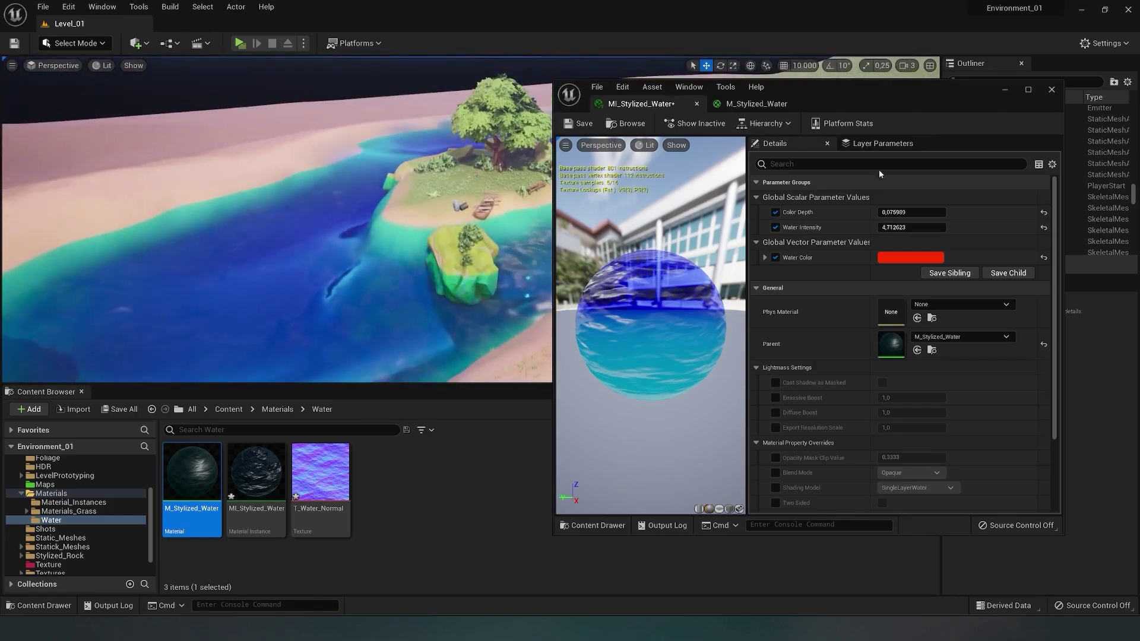
# - Rotate DirectionalLight2 about its Y axis to change how the sunlight catches the lake's waves
pyautogui.click(1004, 90)
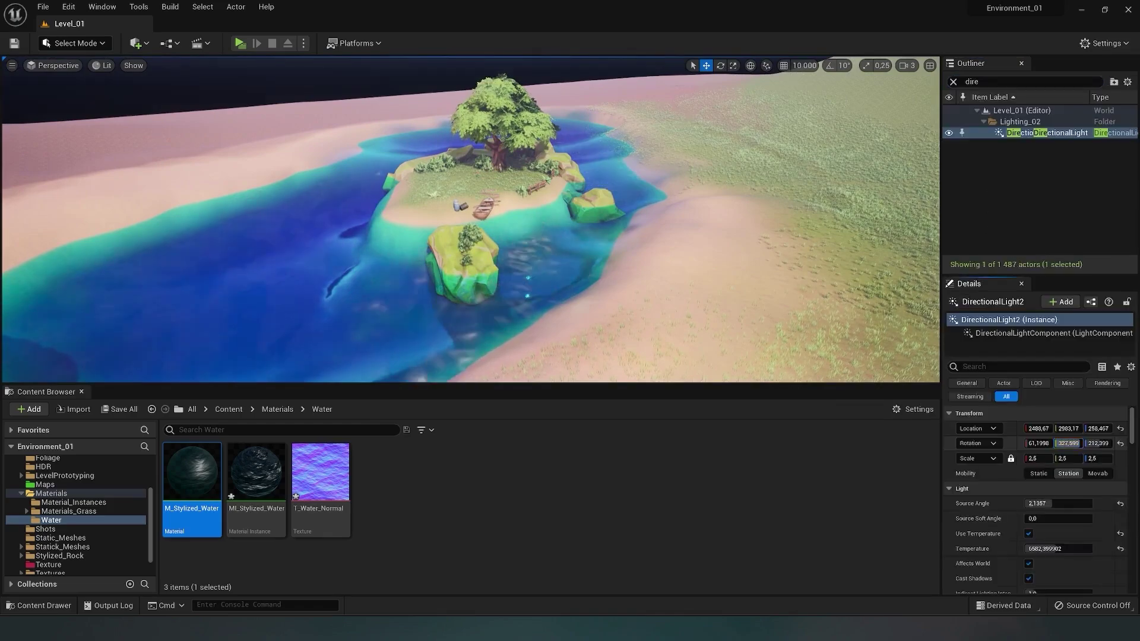
pyautogui.moveTo(1069, 443); pyautogui.dragTo(1122, 443)
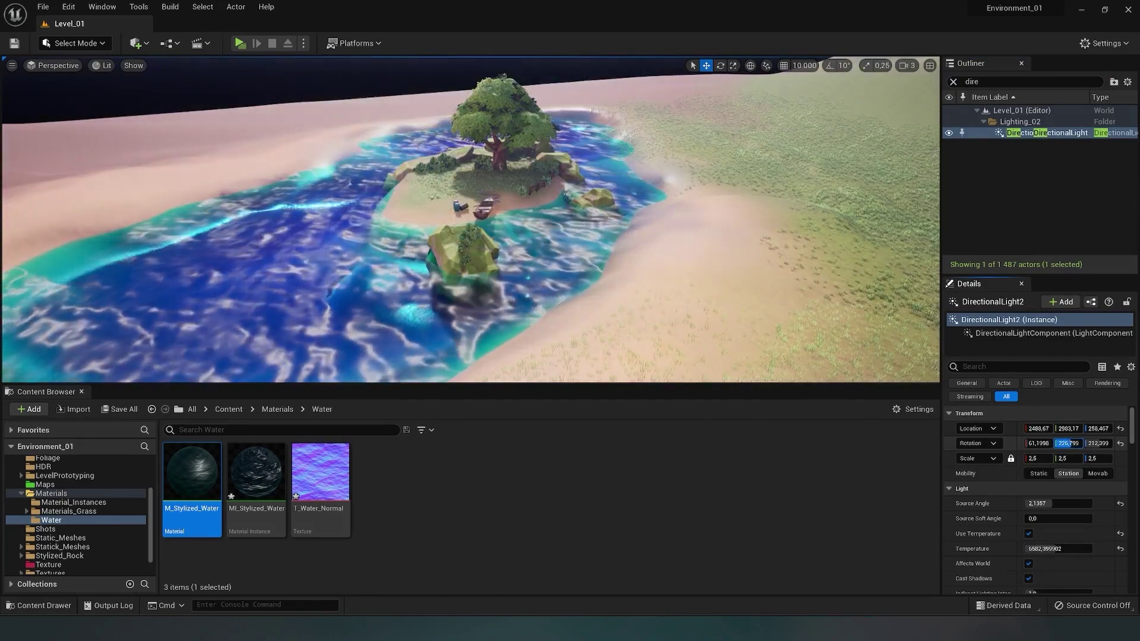
pyautogui.moveTo(1069, 444); pyautogui.dragTo(1081, 443)
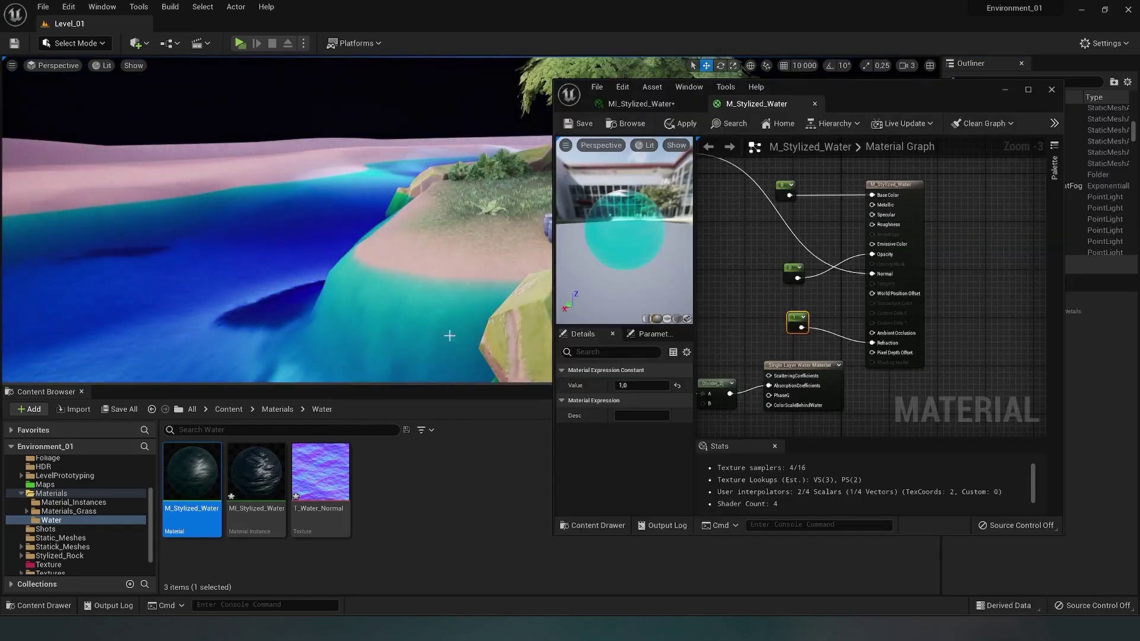
# - Undo the last cut to restore the directional light, and inspect the lake's surface near the island's shore
pyautogui.hotkey('ctrl', 'z')
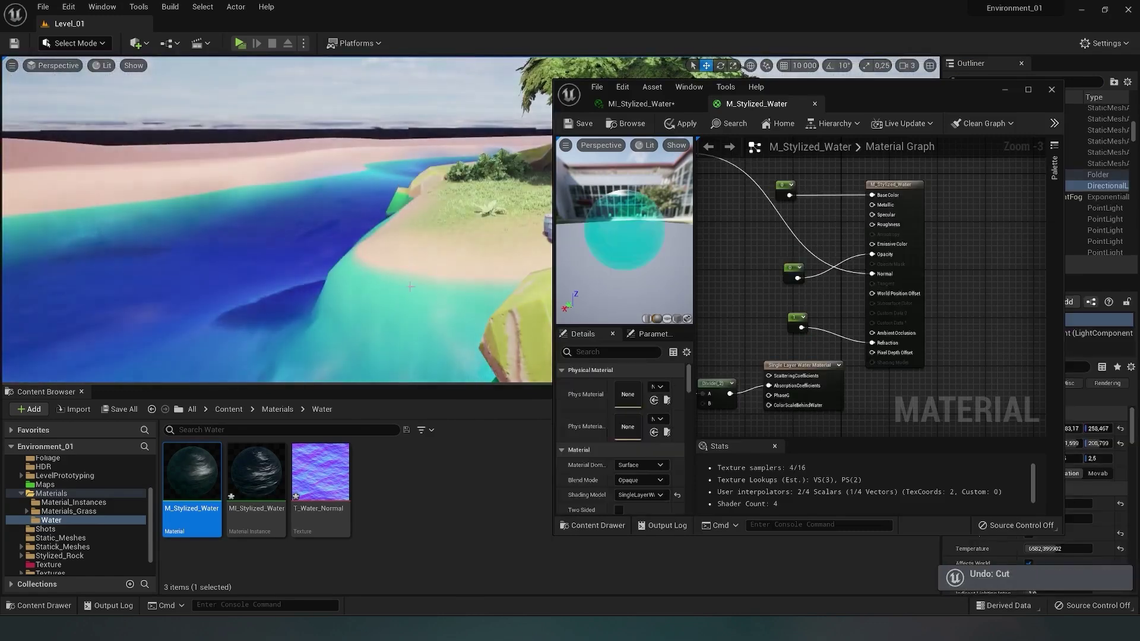
pyautogui.moveTo(429, 291); pyautogui.dragTo(452, 284, button='right')
pyautogui.moveTo(282, 179); pyautogui.dragTo(282, 179, button='right')
pyautogui.moveTo(393, 204); pyautogui.dragTo(392, 204, button='right')
pyautogui.moveTo(948, 355); pyautogui.dragTo(981, 340, button='right')
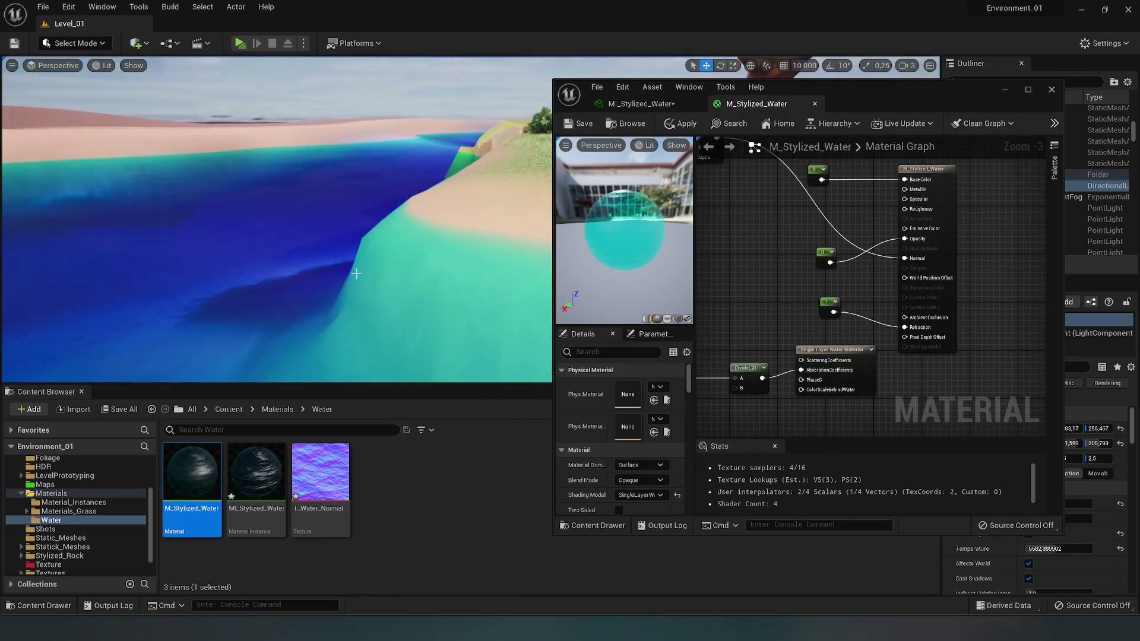
# - Convert the constant feeding M_Stylized_Water's Refraction into a parameter named Reflection Intensity, shift its node clear of the material node, and save
pyautogui.click(1028, 90)
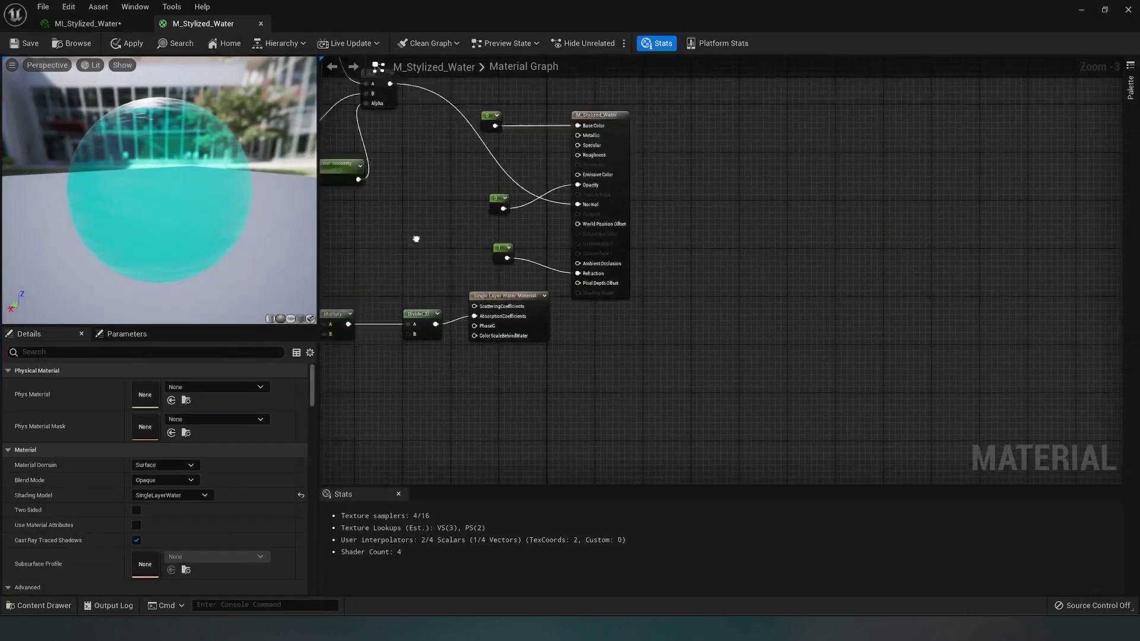
pyautogui.scroll(4, 555, 297)
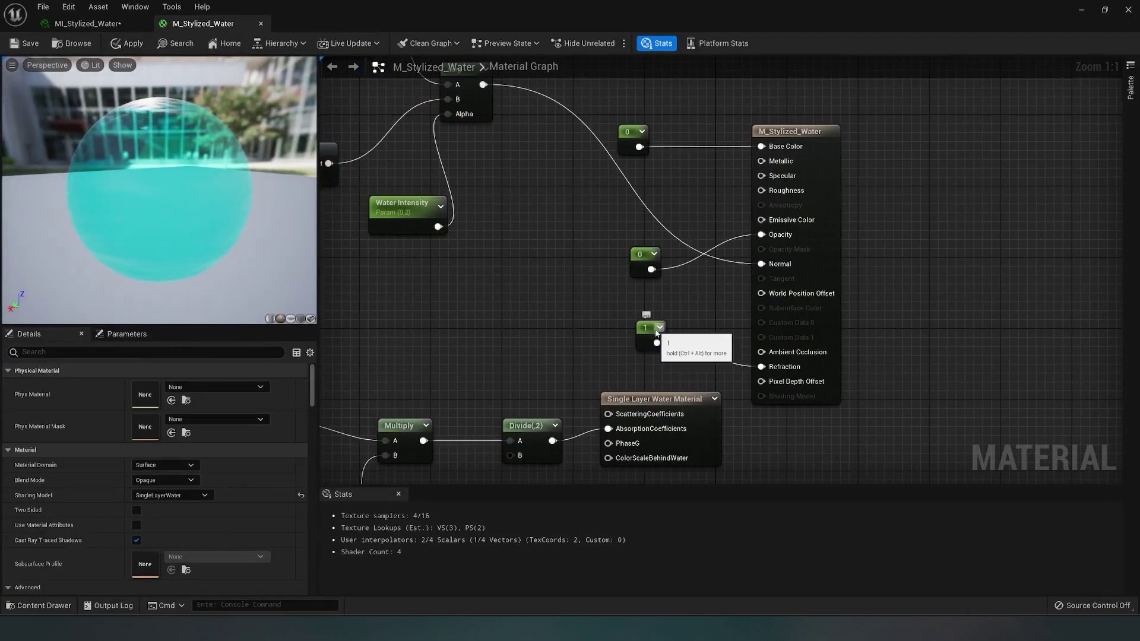
pyautogui.click(648, 332)
pyautogui.rightClick(644, 343)
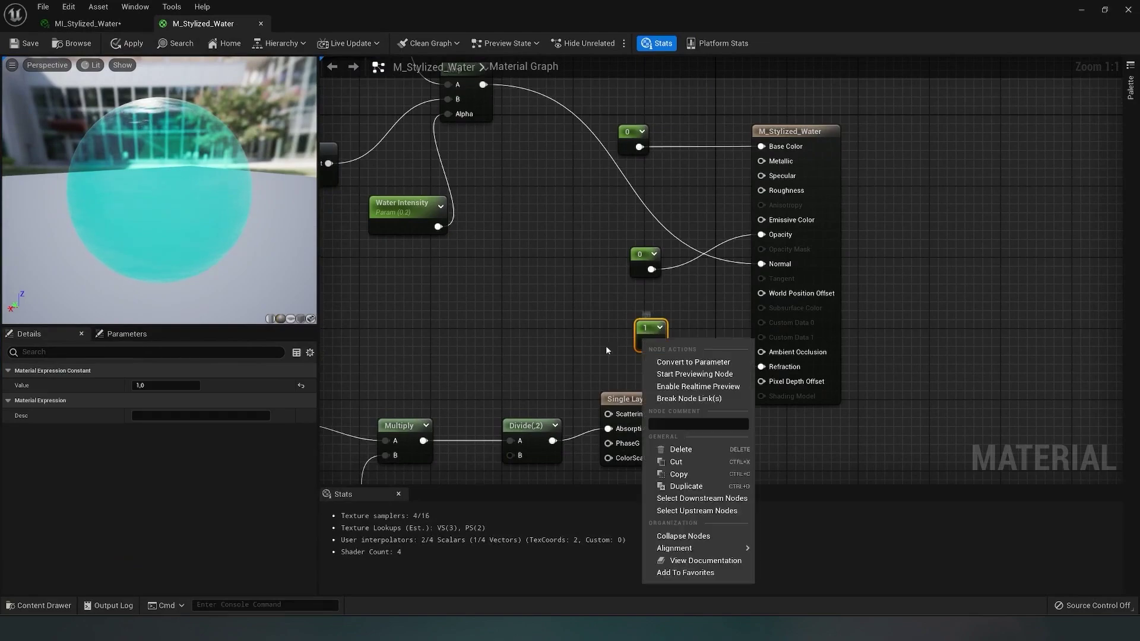
pyautogui.click(689, 362)
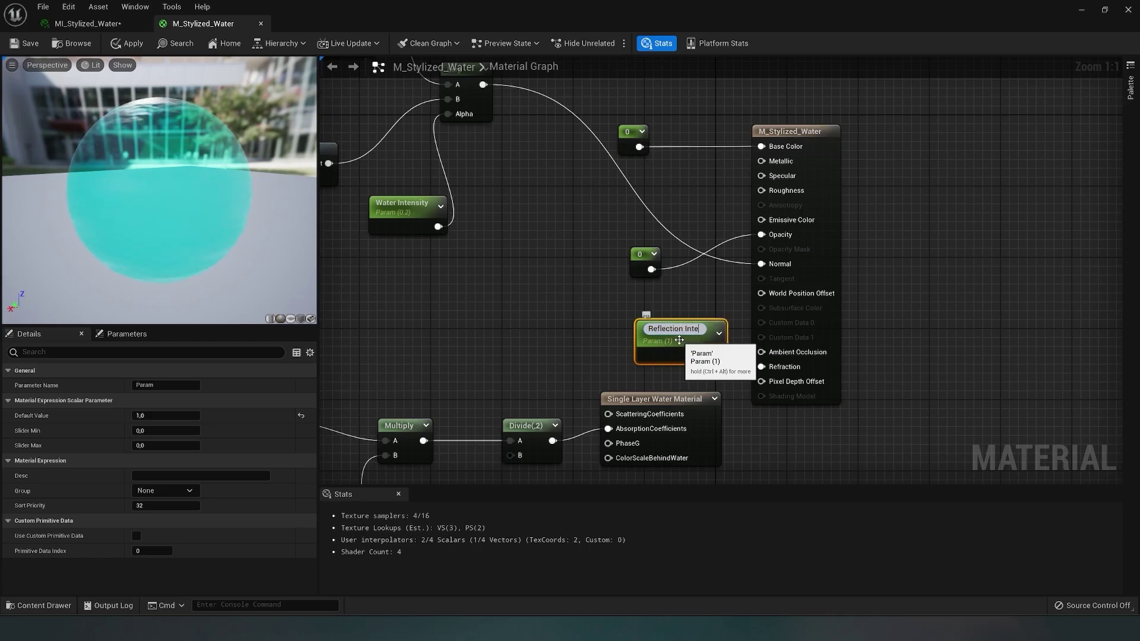
pyautogui.write('Reflection Intensity')
pyautogui.press('Return')
pyautogui.moveTo(679, 340); pyautogui.dragTo(653, 339)
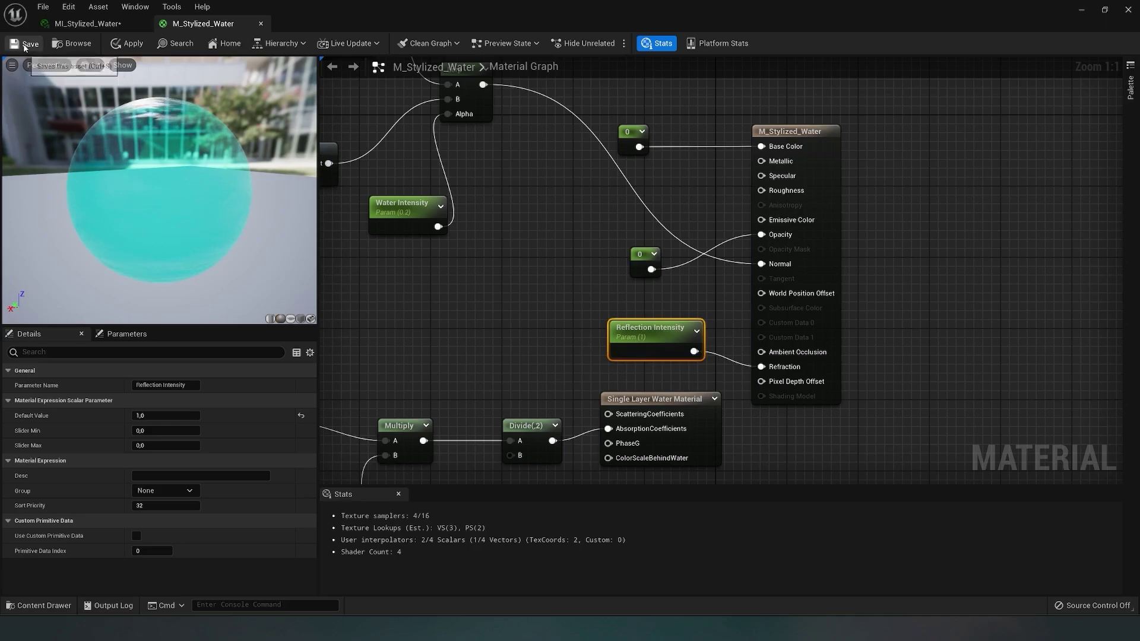
# - Enable the Reflection Intensity override in MI_Stylized_Water, set it to 1.005, and check the lake in the level
pyautogui.click(1106, 10)
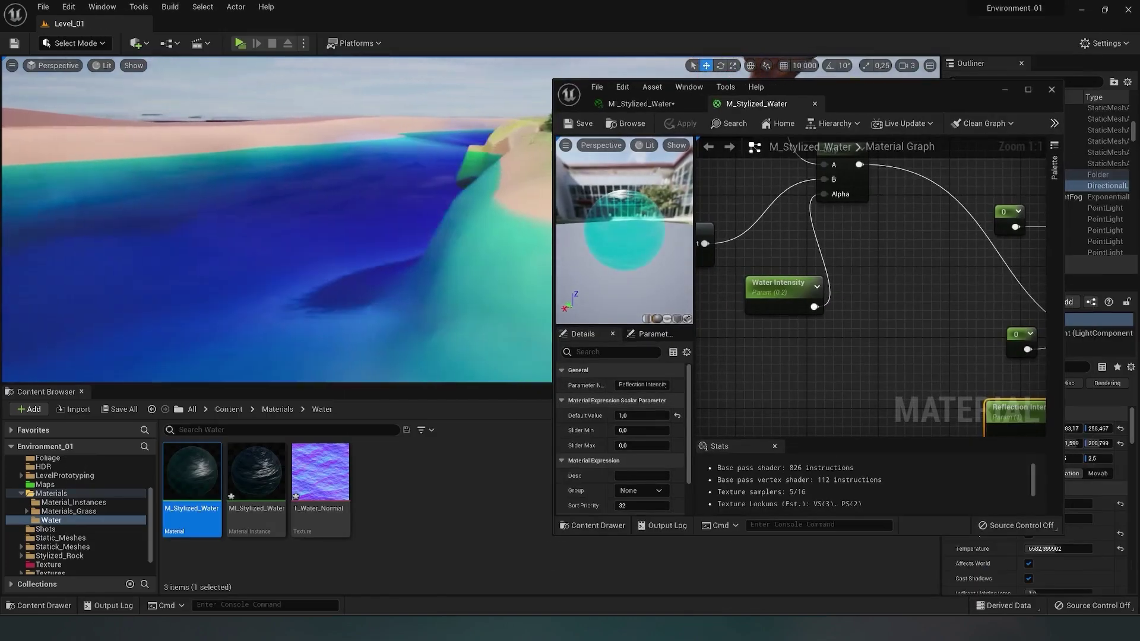
pyautogui.click(660, 110)
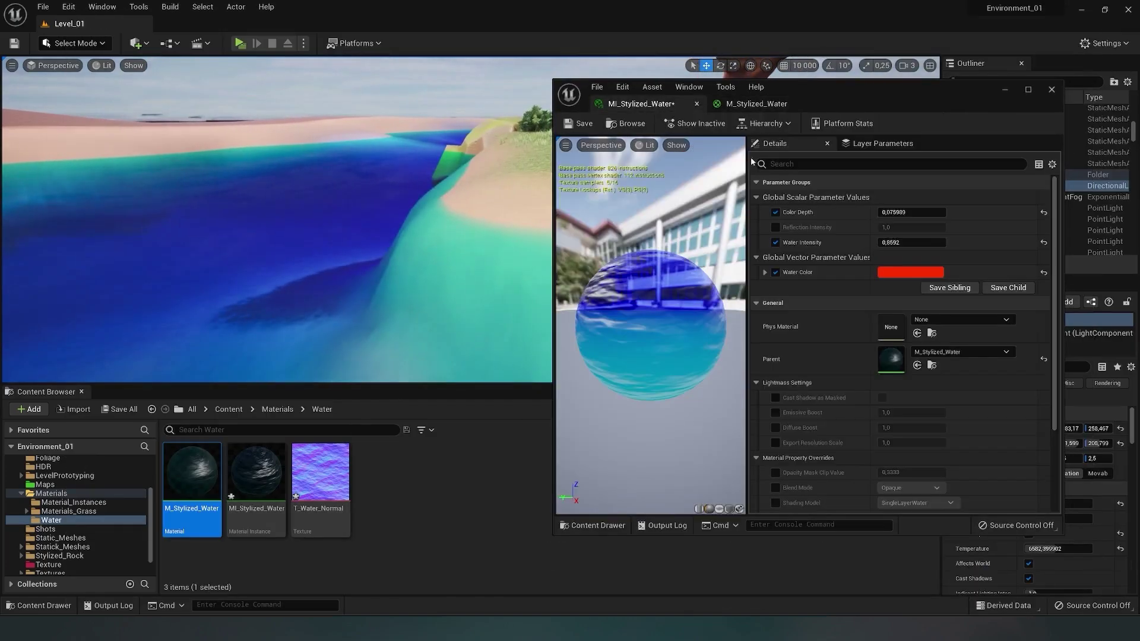
pyautogui.click(775, 228)
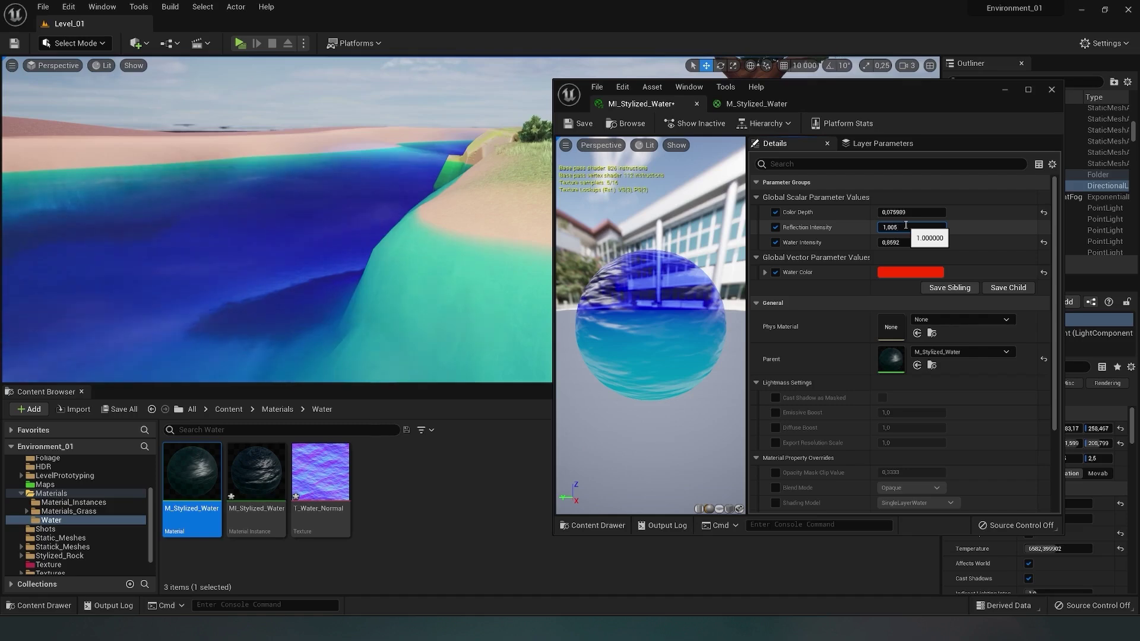
pyautogui.press('Return')
pyautogui.moveTo(416, 184); pyautogui.dragTo(440, 193, button='right')
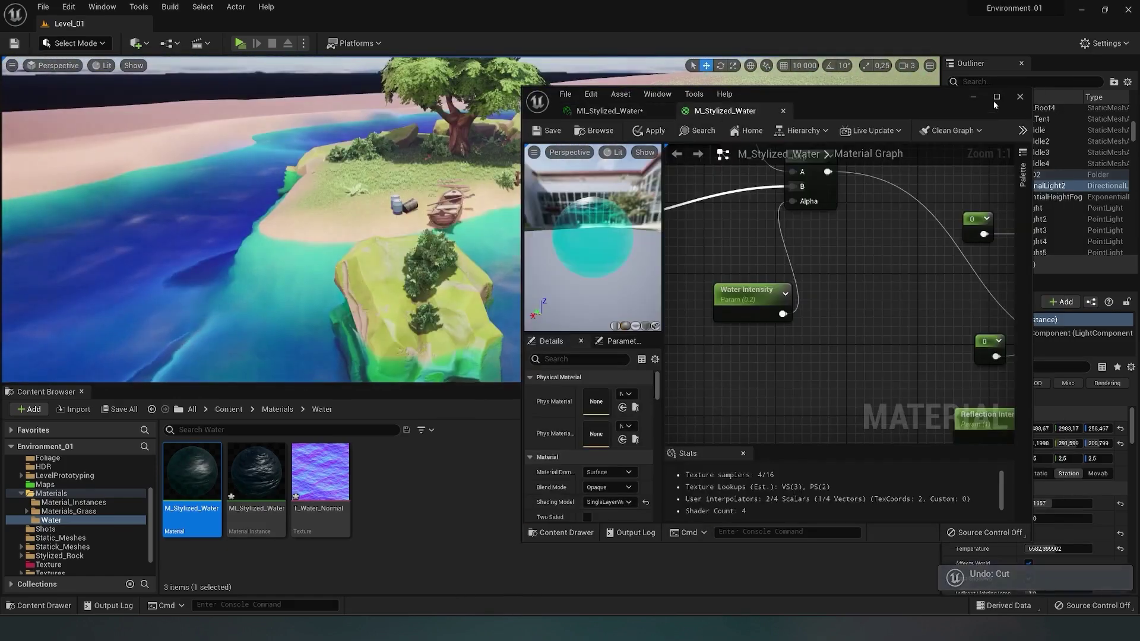
# - Return to the M_Stylized_Water graph and move the Single Layer Water Material node slightly away from the Divide node
pyautogui.click(997, 97)
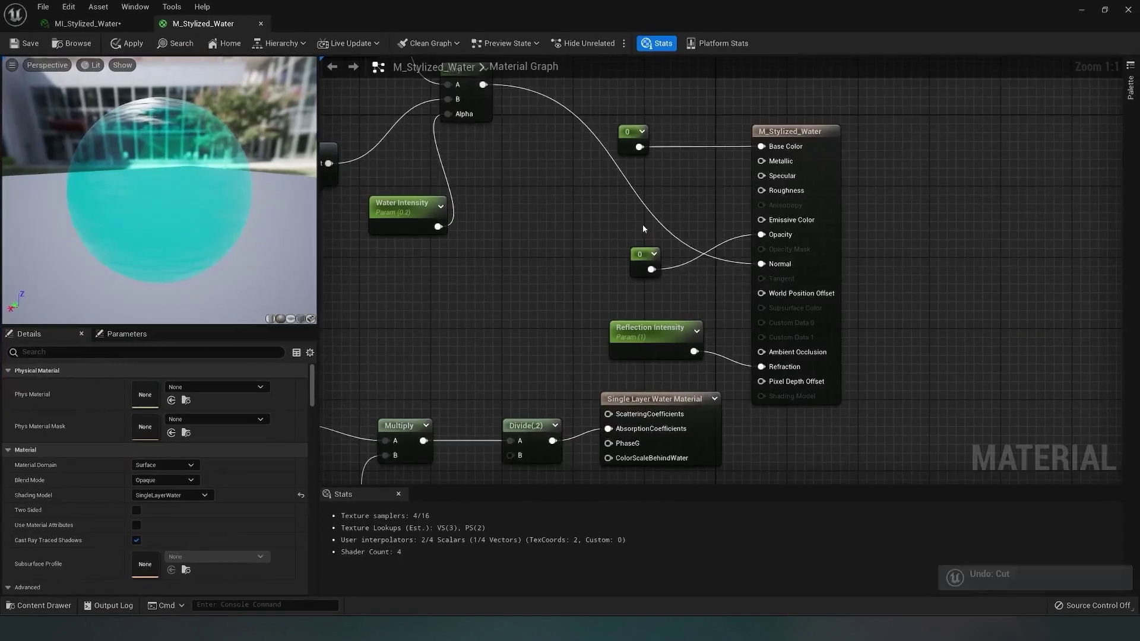
pyautogui.moveTo(563, 336); pyautogui.dragTo(549, 231, button='right')
pyautogui.moveTo(591, 303); pyautogui.dragTo(640, 282, button='right')
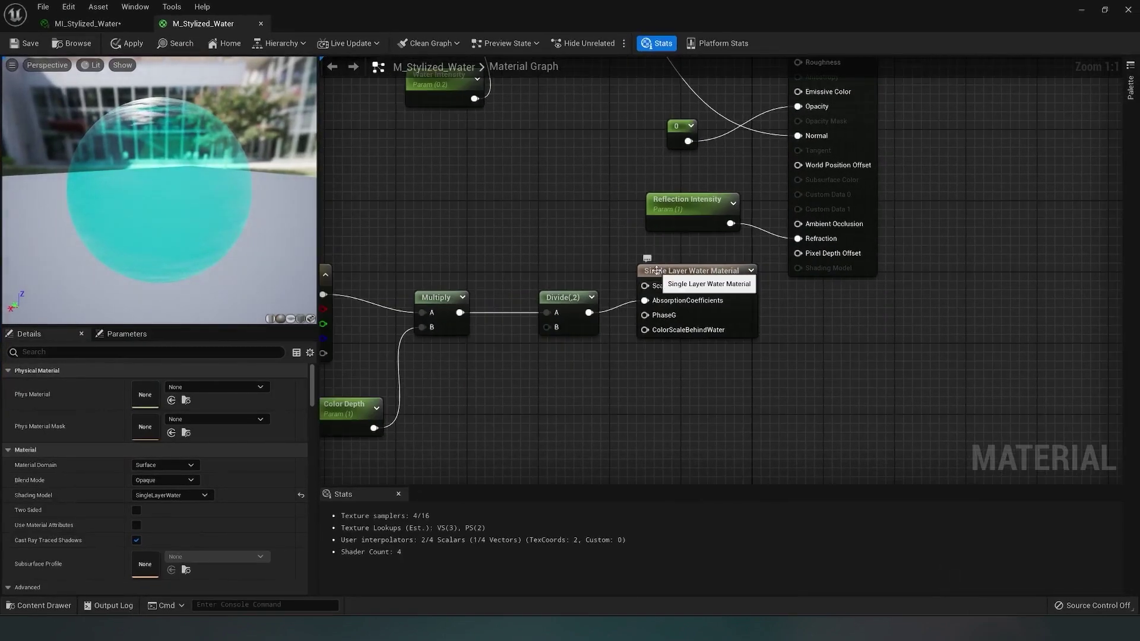
pyautogui.moveTo(658, 271)
pyautogui.mouseDown()
pyautogui.moveTo(667, 288)
pyautogui.moveTo(678, 276)
pyautogui.mouseUp()
pyautogui.moveTo(434, 226); pyautogui.dragTo(514, 247, button='right')
pyautogui.moveTo(158, 144)
pyautogui.mouseDown()
pyautogui.moveTo(159, 169)
pyautogui.moveTo(157, 144)
pyautogui.mouseUp()
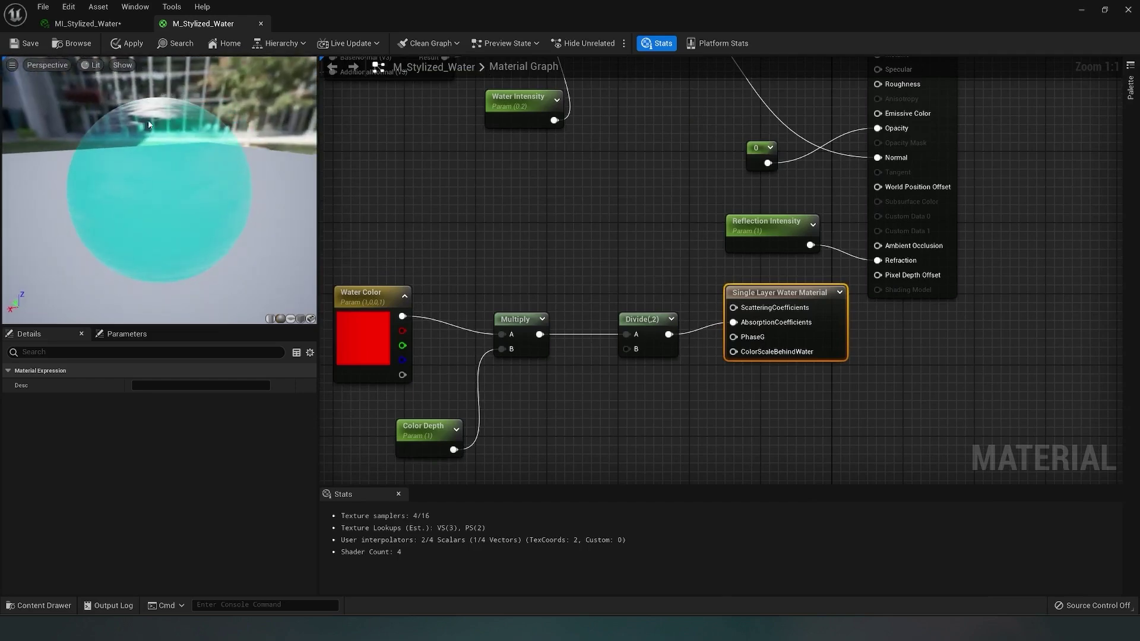
# - Move the Water Color, Color Depth, Multiply and Divide nodes together further down to free space above them
pyautogui.moveTo(464, 194); pyautogui.dragTo(496, 207, button='right')
pyautogui.moveTo(369, 267); pyautogui.dragTo(689, 476)
pyautogui.moveTo(663, 303); pyautogui.dragTo(619, 341)
pyautogui.moveTo(522, 256); pyautogui.dragTo(550, 207, button='right')
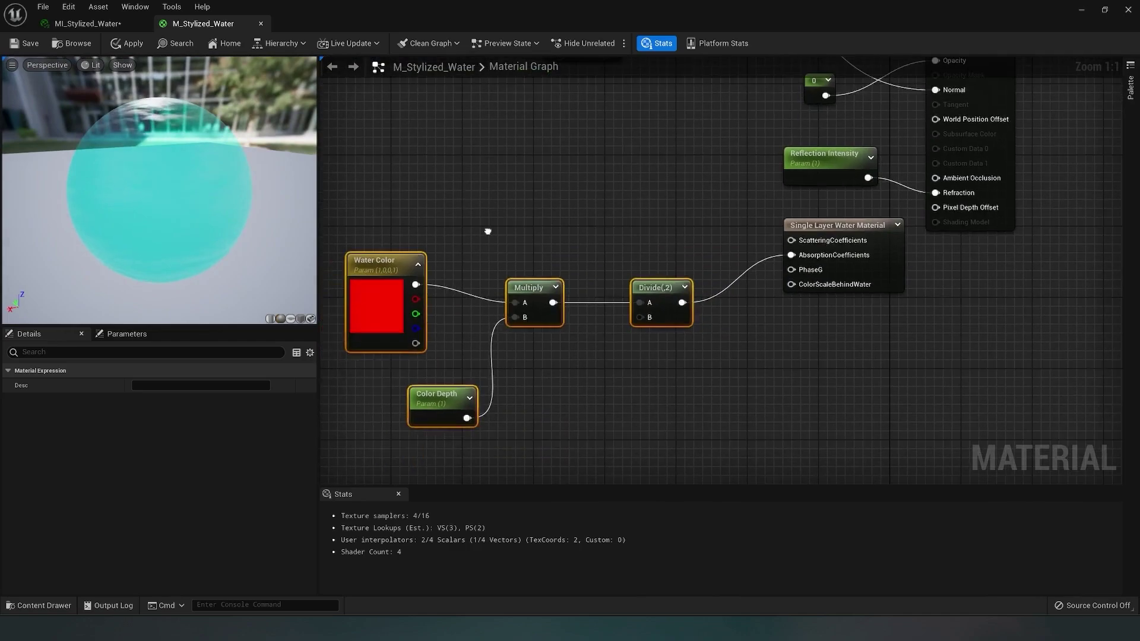
pyautogui.moveTo(349, 202); pyautogui.dragTo(670, 433)
pyautogui.scroll(-2, 501, 176)
pyautogui.moveTo(501, 176); pyautogui.dragTo(504, 222, button='right')
pyautogui.moveTo(390, 248); pyautogui.dragTo(646, 421)
pyautogui.moveTo(607, 312); pyautogui.dragTo(599, 359)
# - Duplicate the Water Color, Color Depth, Multiply and Divide nodes above the originals and connect the copied Divide to ScatteringCoefficients
pyautogui.hotkey('ctrl', 'c')
pyautogui.click(480, 248)
pyautogui.hotkey('ctrl', 'v')
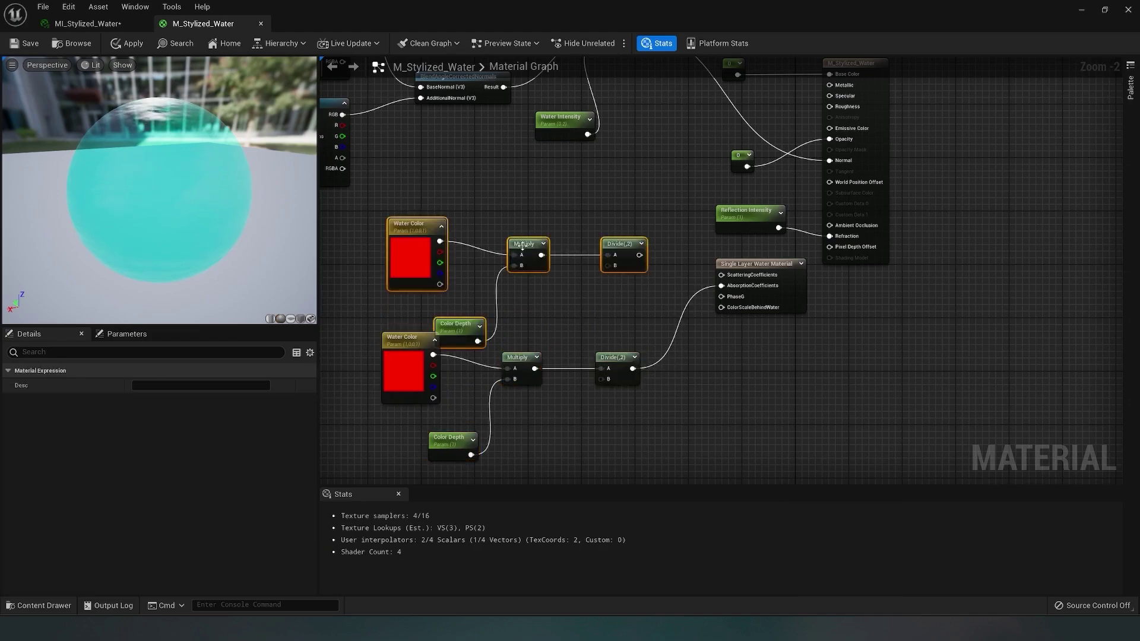
pyautogui.moveTo(525, 243); pyautogui.dragTo(512, 224)
pyautogui.moveTo(665, 251); pyautogui.dragTo(637, 271, button='right')
pyautogui.moveTo(600, 257); pyautogui.dragTo(695, 298)
pyautogui.moveTo(376, 320); pyautogui.dragTo(566, 294, button='right')
# - Rename the copied Water Color parameter to Scattering Color
pyautogui.scroll(2, 566, 293)
pyautogui.click(520, 240)
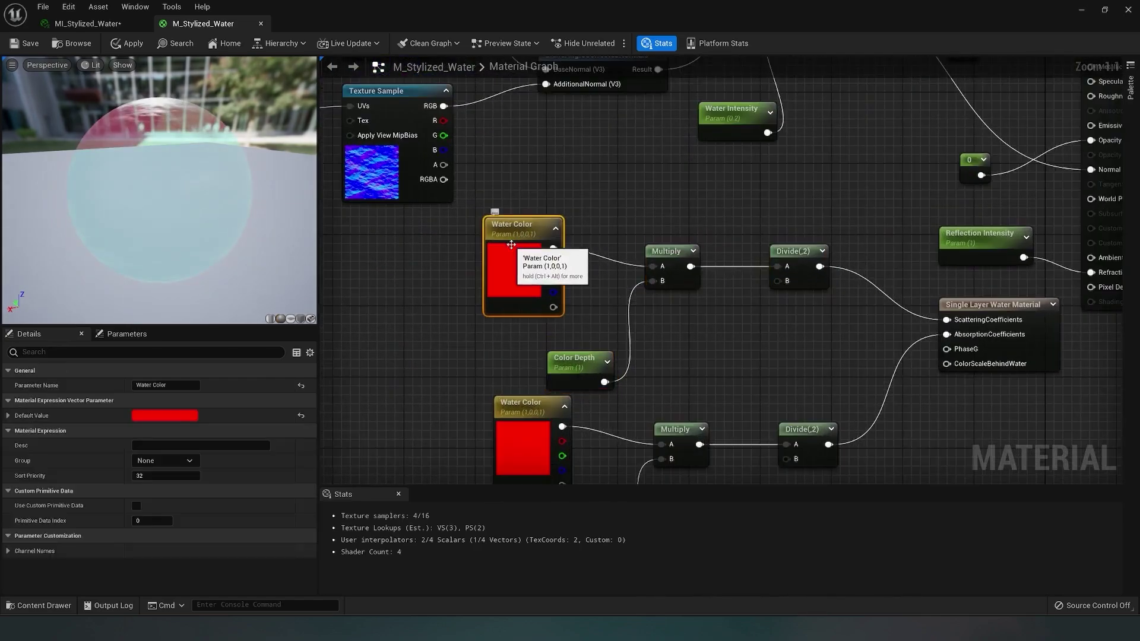
pyautogui.click(177, 387)
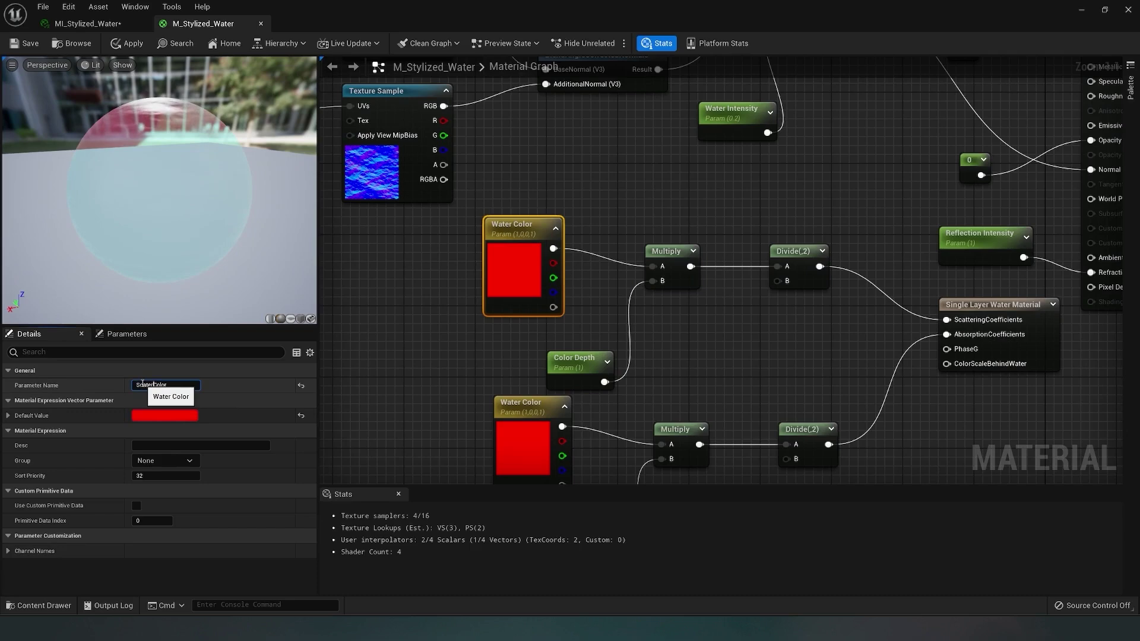
pyautogui.write('Scattering')
pyautogui.press('Return')
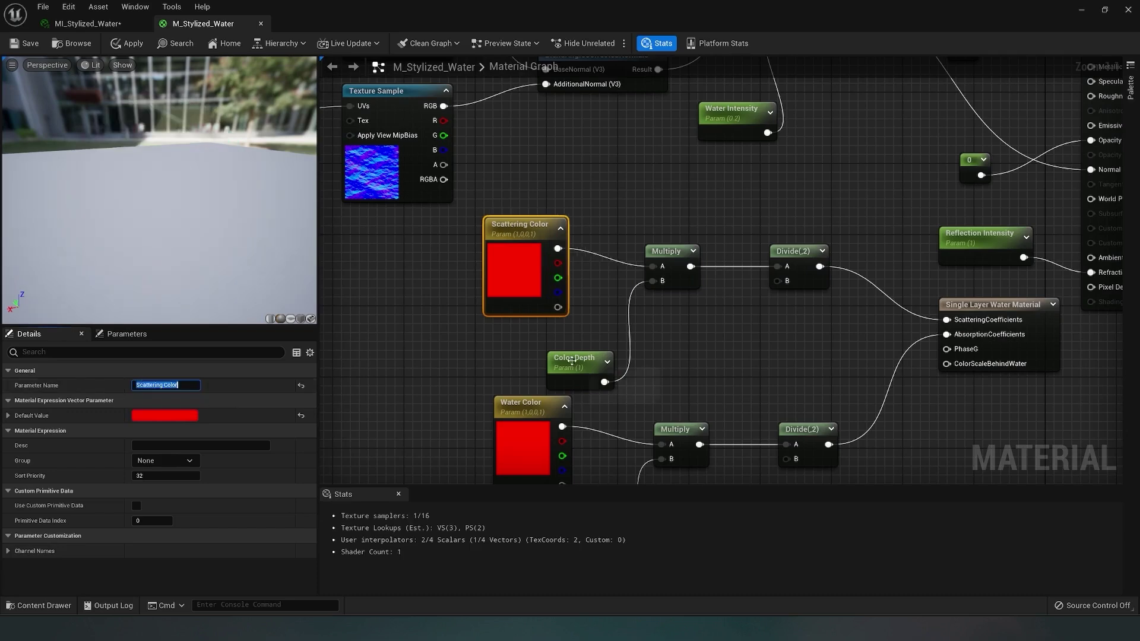
# - Move the copied Color Depth parameter closer to its Multiply node and rename it Scattering Power
pyautogui.click(573, 360)
pyautogui.moveTo(581, 357); pyautogui.dragTo(616, 331)
pyautogui.click(154, 385)
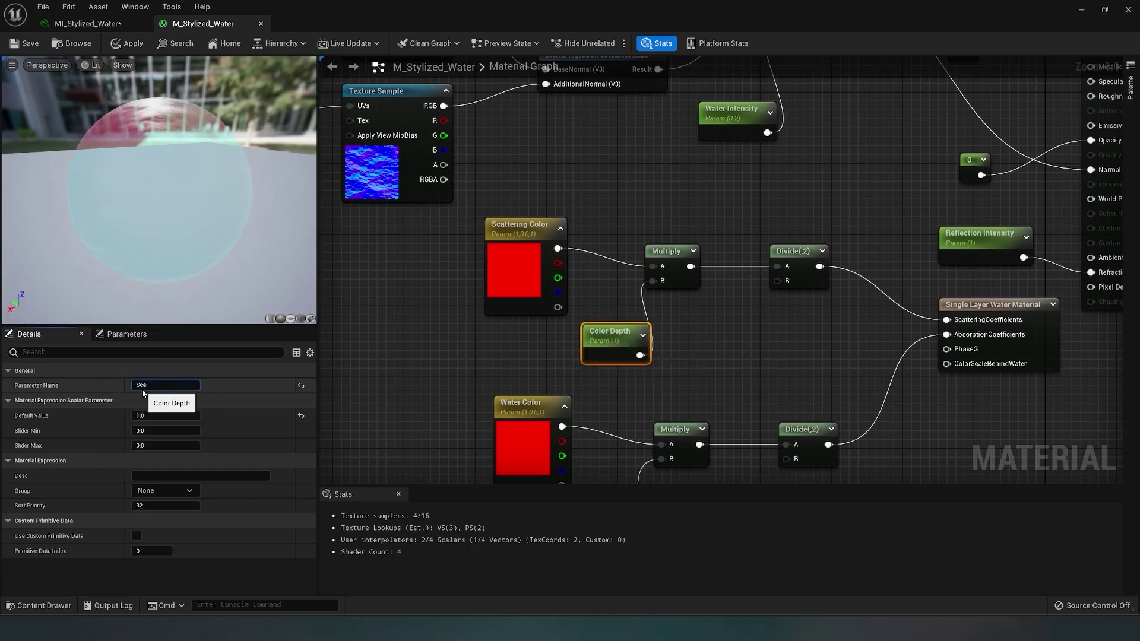
pyautogui.write('Scattering Power')
pyautogui.press('Return')
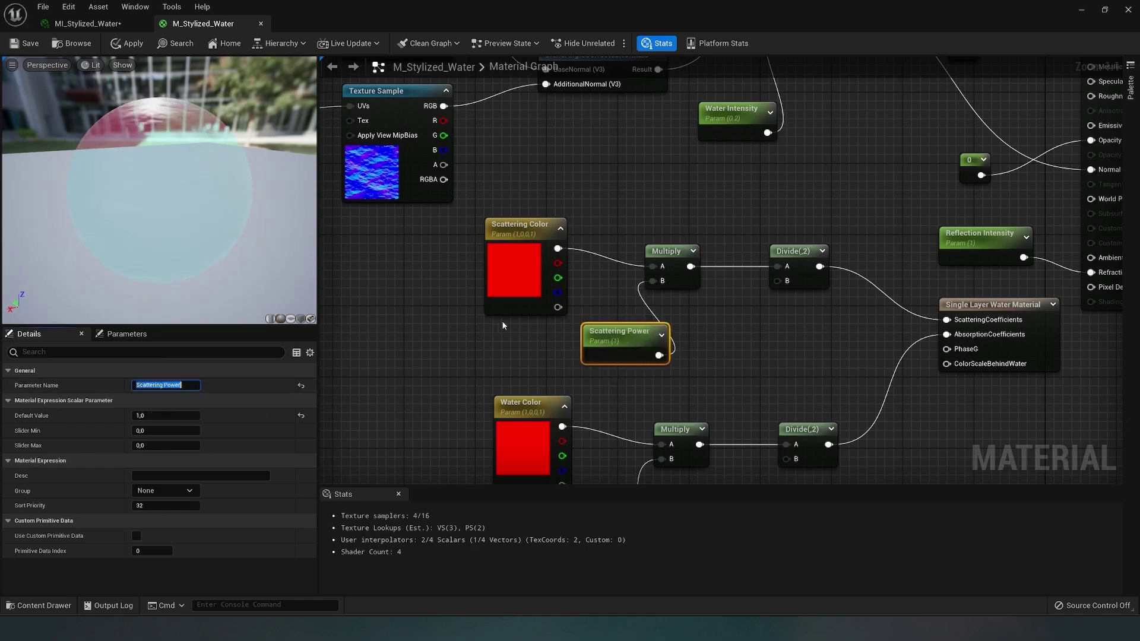
# - Reposition the Scattering Power node, set its default value to 0.2, and save the material
pyautogui.moveTo(506, 320); pyautogui.dragTo(472, 308, button='right')
pyautogui.moveTo(571, 320); pyautogui.dragTo(553, 328)
pyautogui.click(166, 415)
pyautogui.write('0,2')
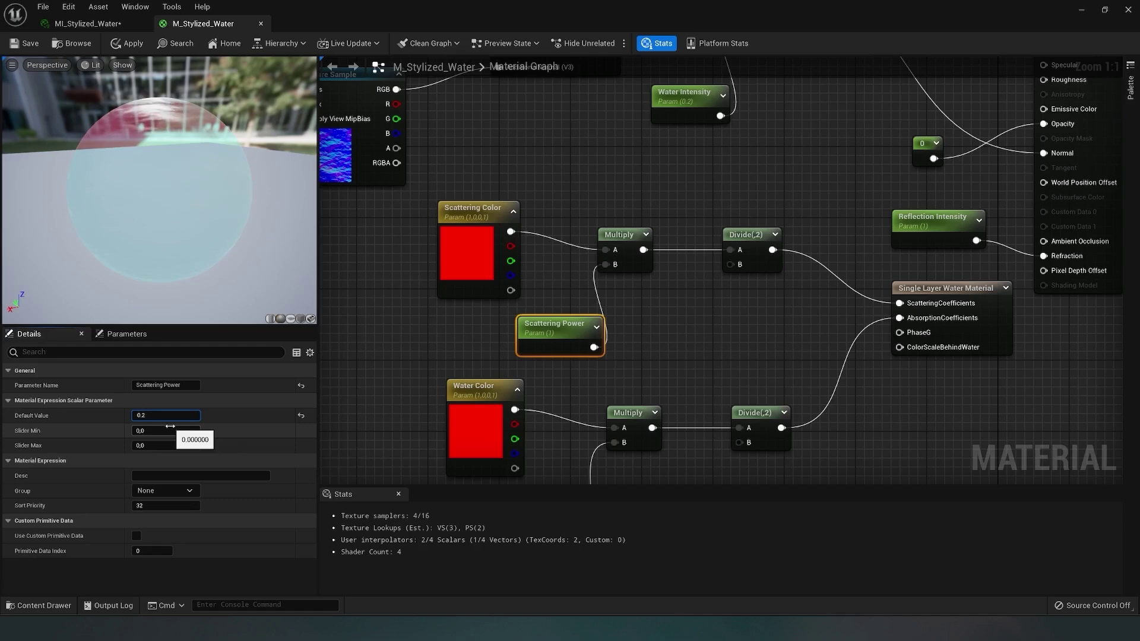
pyautogui.press('Return')
pyautogui.moveTo(162, 185); pyautogui.dragTo(122, 86)
pyautogui.click(19, 45)
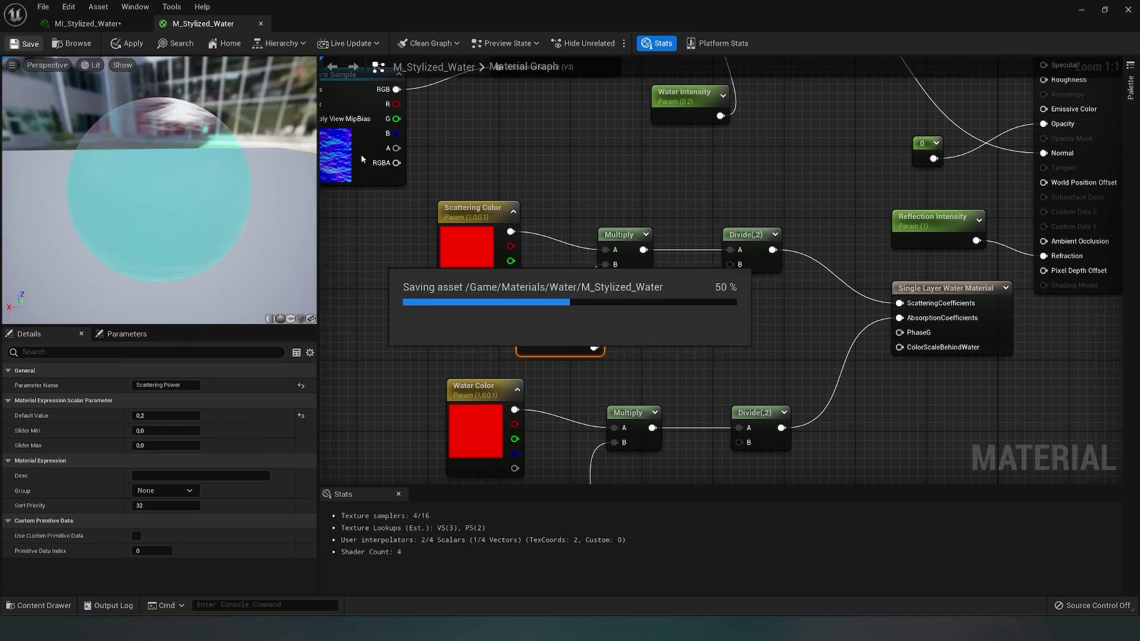
# - In MI_Stylized_Water, override Scattering Color with a light blue and set Scattering Power to 0.005 while checking the lake
pyautogui.click(95, 23)
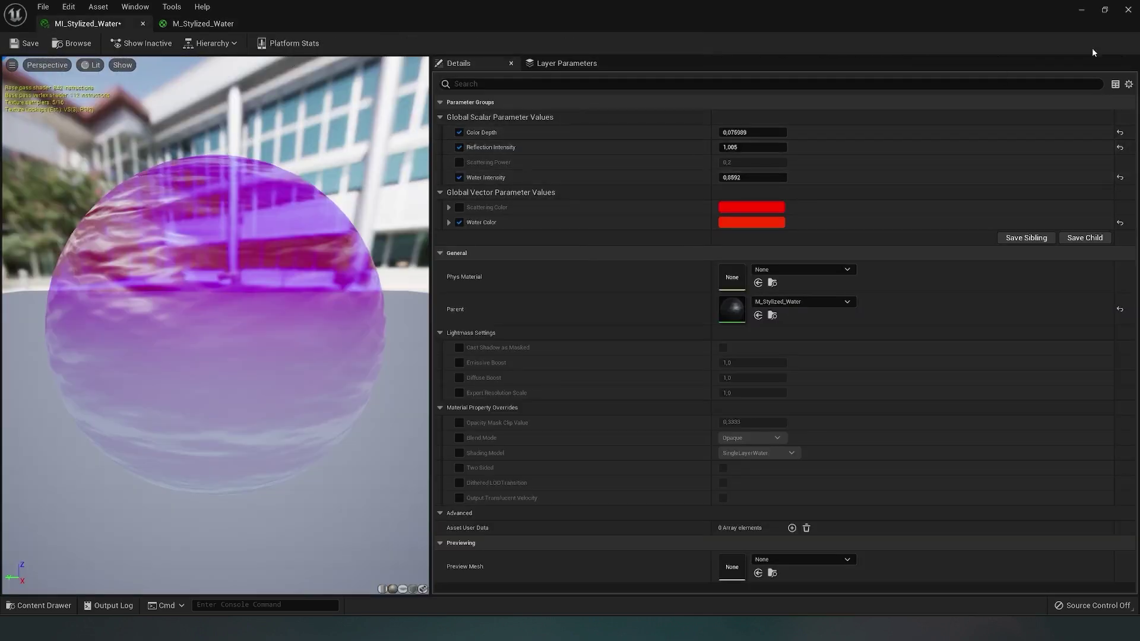
pyautogui.click(1106, 9)
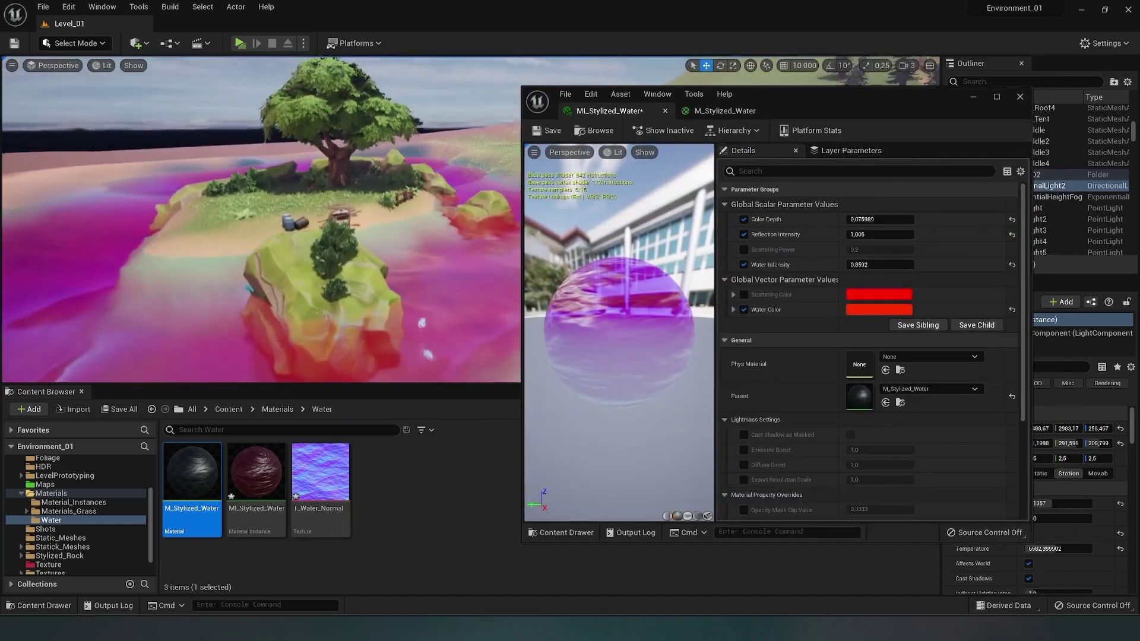
pyautogui.click(744, 295)
pyautogui.click(858, 298)
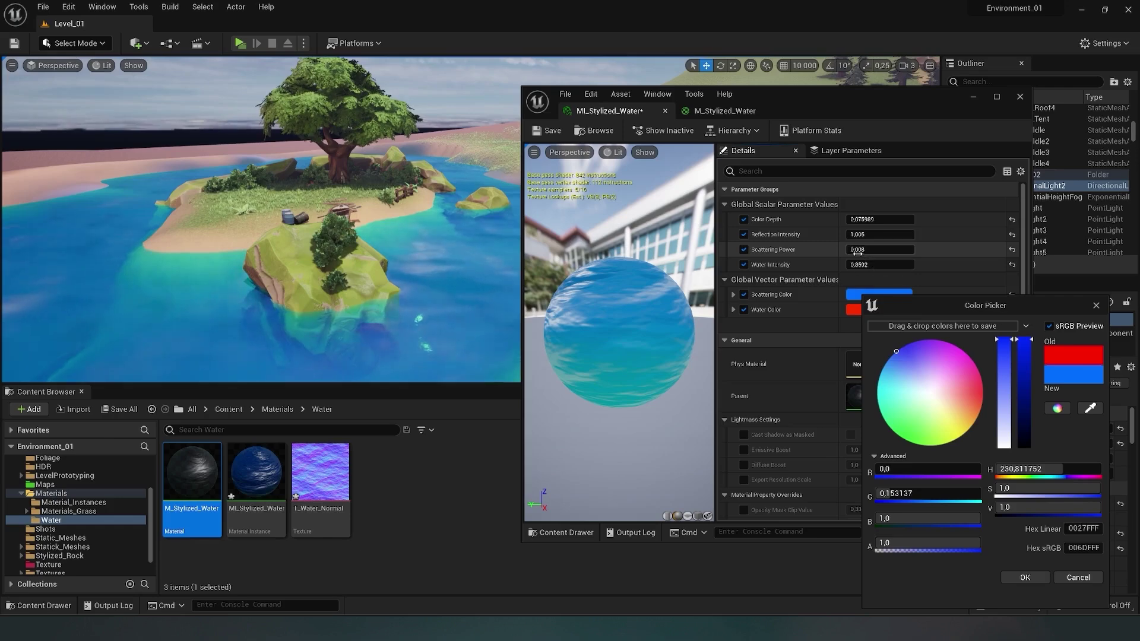
pyautogui.moveTo(357, 237)
pyautogui.mouseDown(button='right')
pyautogui.moveTo(348, 285)
pyautogui.moveTo(339, 238)
pyautogui.moveTo(347, 243)
pyautogui.mouseUp(button='right')
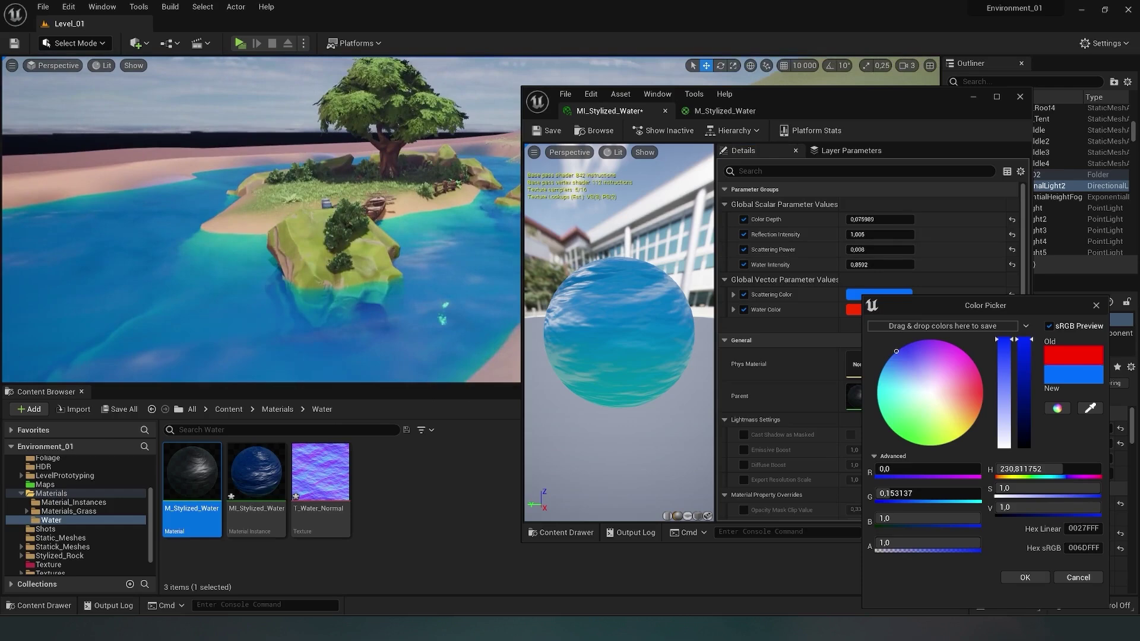
pyautogui.moveTo(901, 360); pyautogui.dragTo(877, 349)
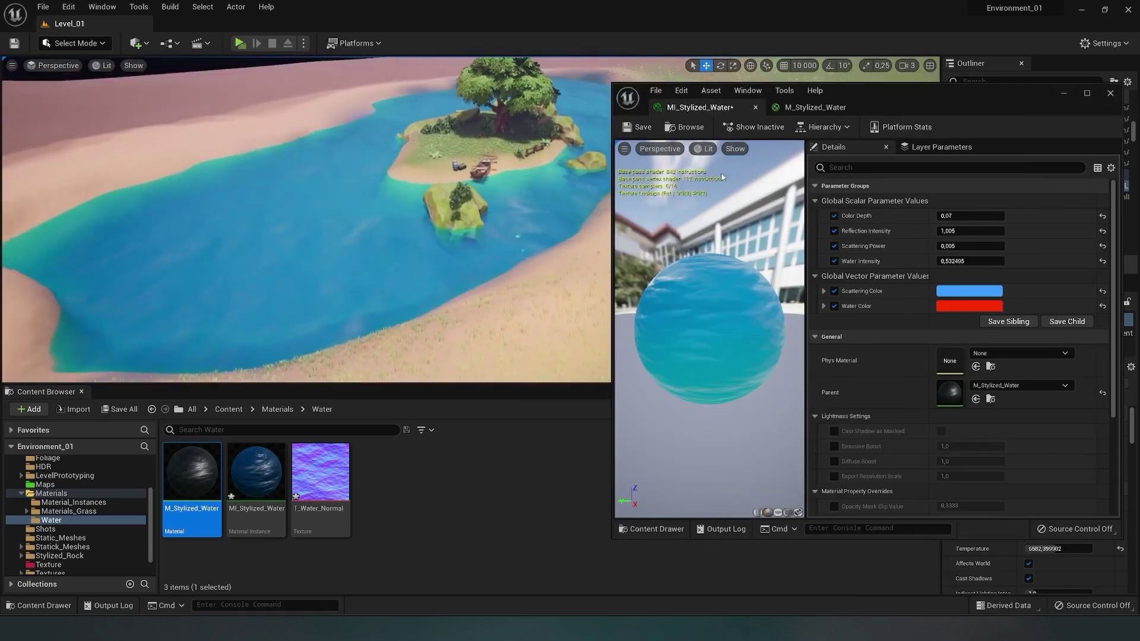
# - In the M_Stylized_Water graph, duplicate the Water Color, Color Depth, Multiply and Divide nodes and place the copies below the originals
pyautogui.click(801, 110)
pyautogui.moveTo(841, 273); pyautogui.dragTo(873, 286, button='right')
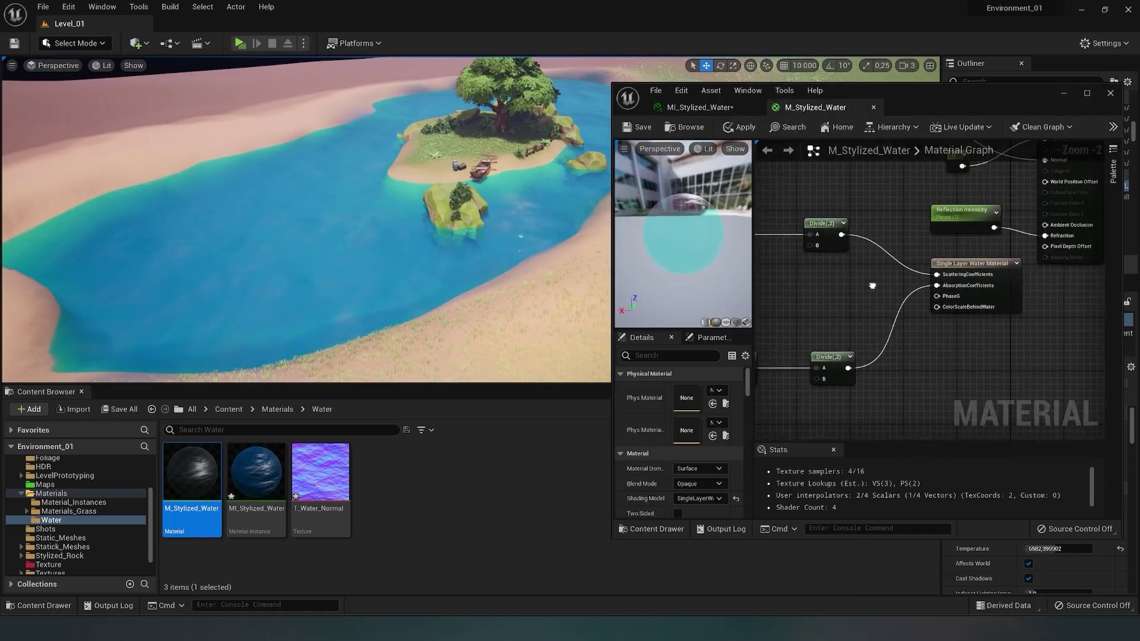
pyautogui.moveTo(948, 338); pyautogui.dragTo(941, 296, button='right')
pyautogui.scroll(-1, 962, 318)
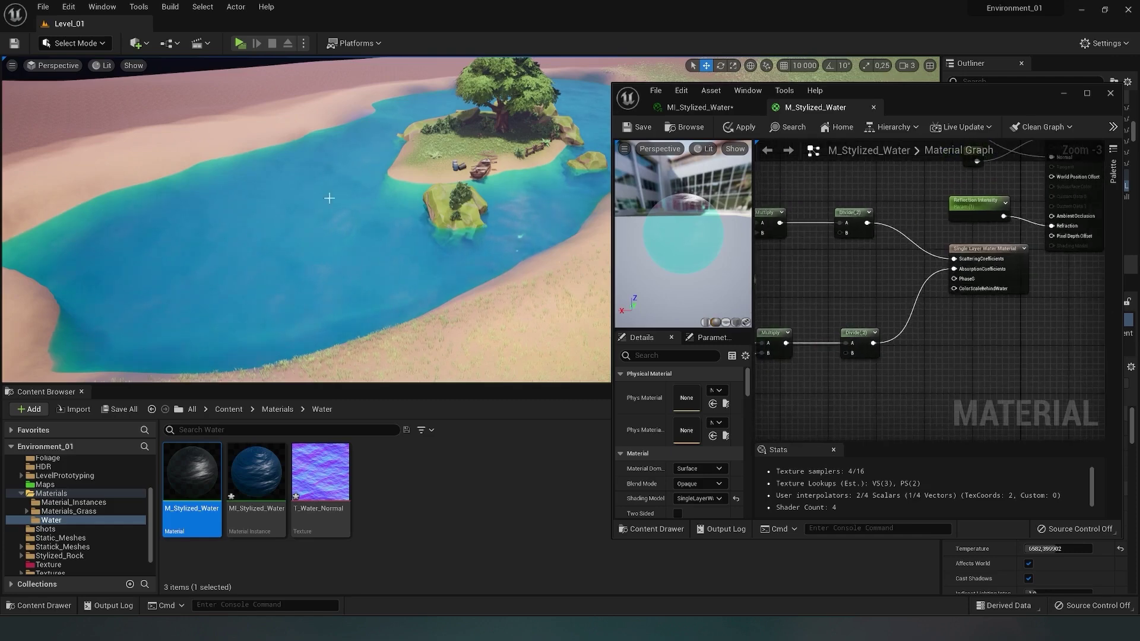
pyautogui.moveTo(247, 175); pyautogui.dragTo(310, 110, button='right')
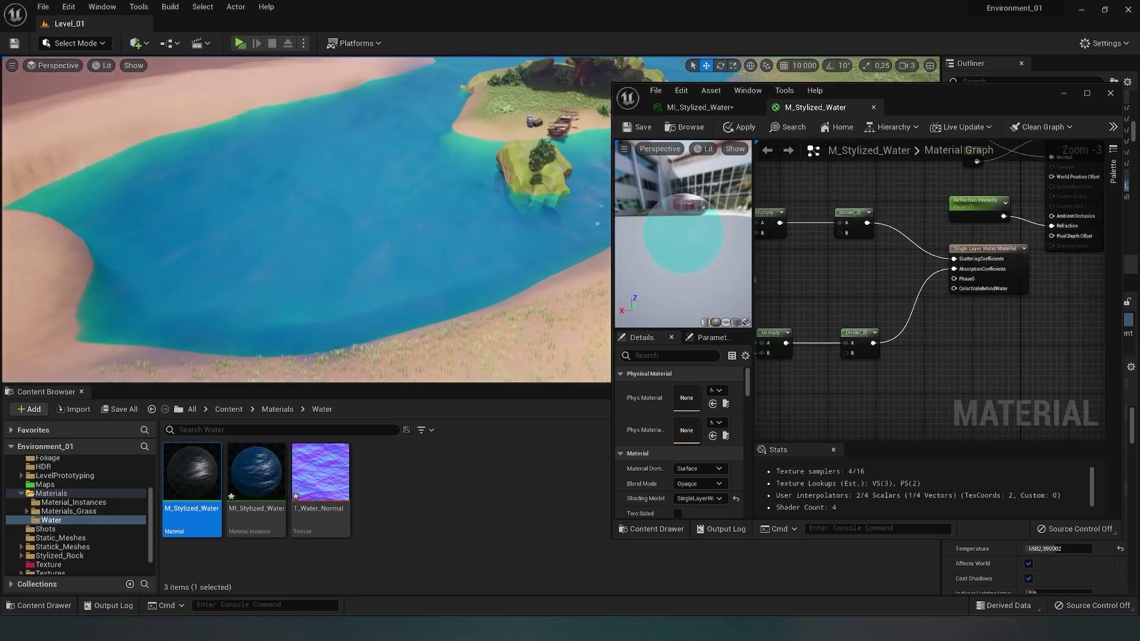
pyautogui.moveTo(414, 237); pyautogui.dragTo(371, 248, button='right')
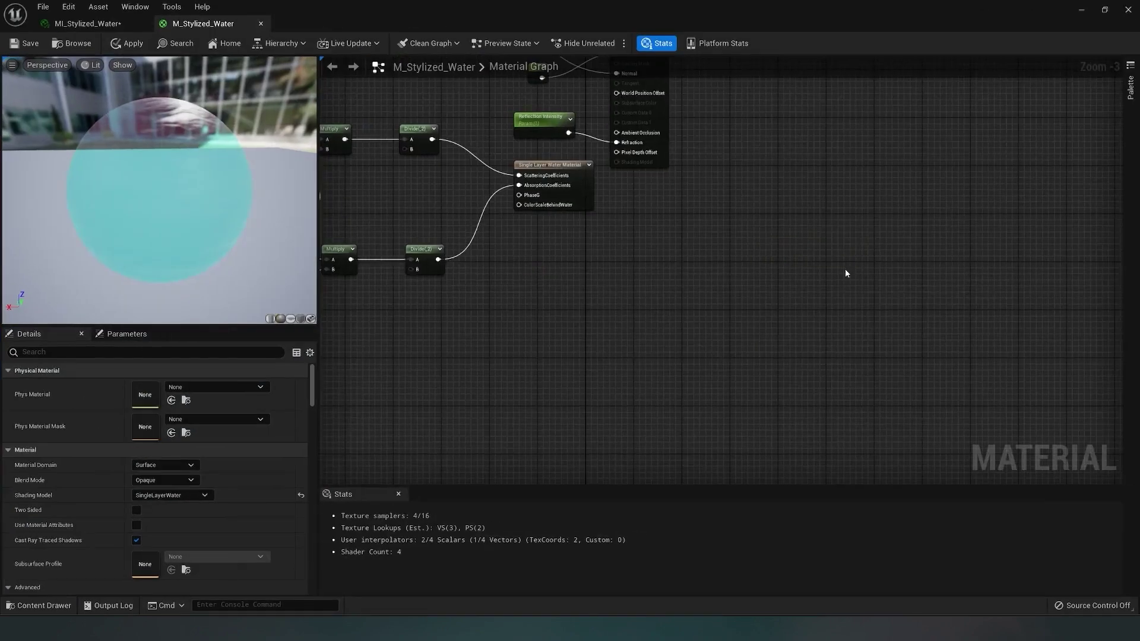
pyautogui.moveTo(530, 230); pyautogui.dragTo(763, 316, button='right')
pyautogui.scroll(1, 797, 314)
pyautogui.scroll(1, 799, 316)
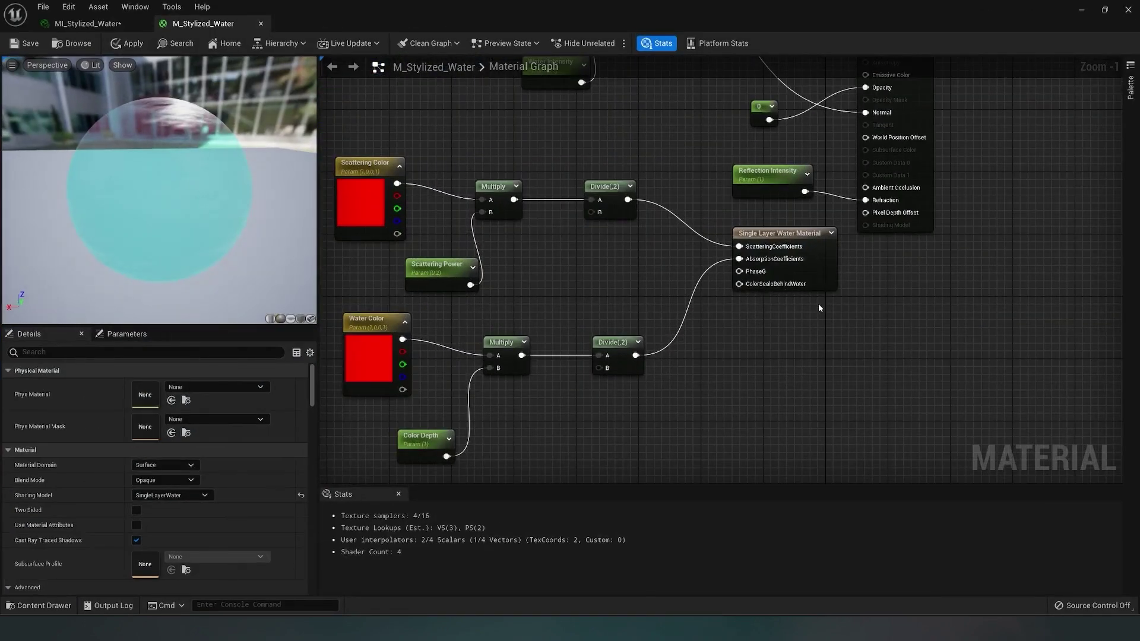
pyautogui.moveTo(674, 347); pyautogui.dragTo(707, 319, button='right')
pyautogui.moveTo(355, 283); pyautogui.dragTo(553, 410)
pyautogui.moveTo(654, 443); pyautogui.dragTo(655, 443)
pyautogui.moveTo(570, 264); pyautogui.dragTo(581, 253, button='right')
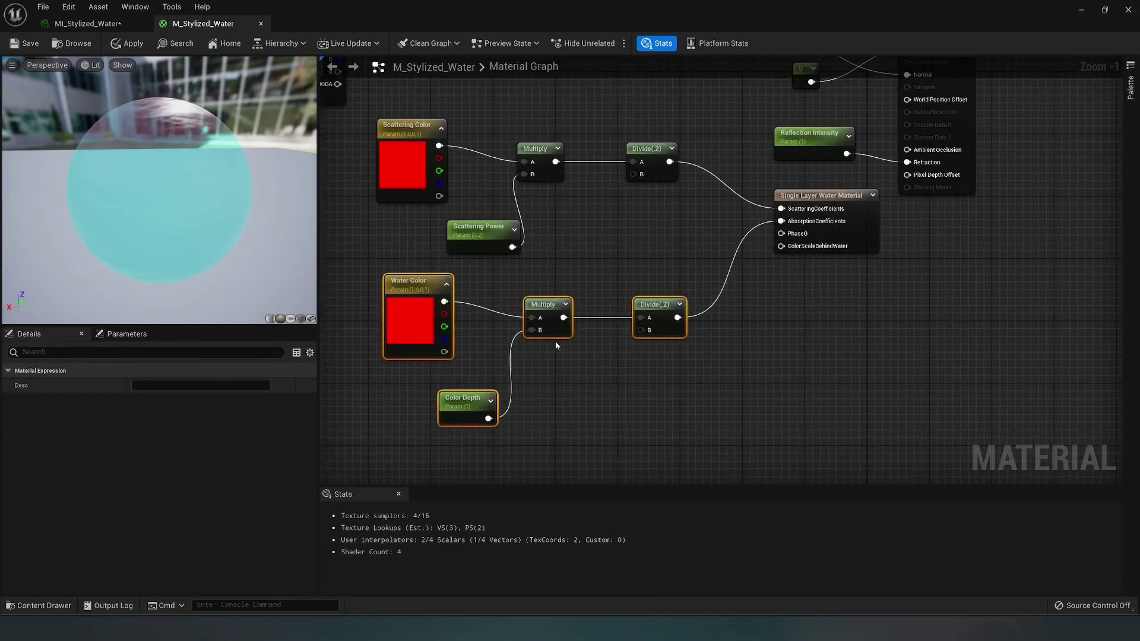
pyautogui.click(657, 348)
pyautogui.moveTo(657, 348); pyautogui.dragTo(554, 248, button='right')
pyautogui.moveTo(497, 282); pyautogui.dragTo(542, 302, button='right')
pyautogui.hotkey('ctrl', 'v')
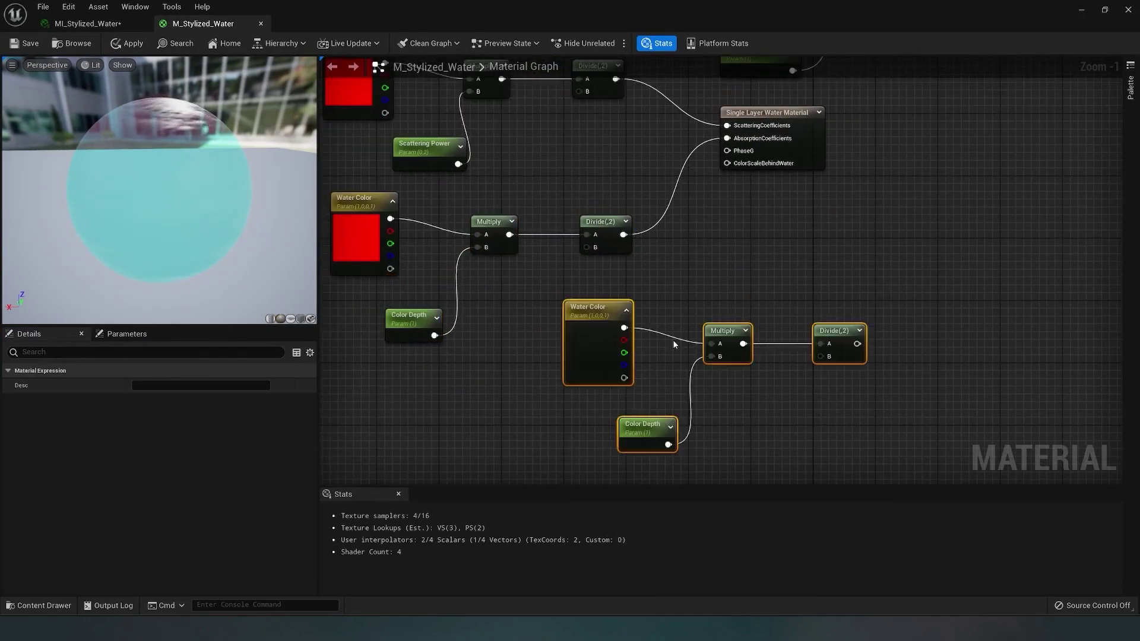
# - Connect the copied Divide node to ColorScaleBehindWater on the Single Layer Water Material node and tidy the position of the copied nodes
pyautogui.moveTo(671, 340); pyautogui.dragTo(658, 341, button='right')
pyautogui.moveTo(516, 289); pyautogui.dragTo(859, 473)
pyautogui.moveTo(828, 318); pyautogui.dragTo(714, 150)
pyautogui.moveTo(653, 265); pyautogui.dragTo(746, 257, button='right')
pyautogui.moveTo(573, 250); pyautogui.dragTo(618, 250, button='right')
pyautogui.moveTo(453, 177); pyautogui.dragTo(729, 262)
pyautogui.moveTo(789, 292); pyautogui.dragTo(788, 292)
pyautogui.moveTo(614, 215); pyautogui.dragTo(561, 208)
pyautogui.moveTo(736, 165); pyautogui.dragTo(693, 146, button='right')
# - Rename the copied Water Color to Emissive Color and the copied Color Depth to Emissive Intensity, and save the material
pyautogui.click(552, 323)
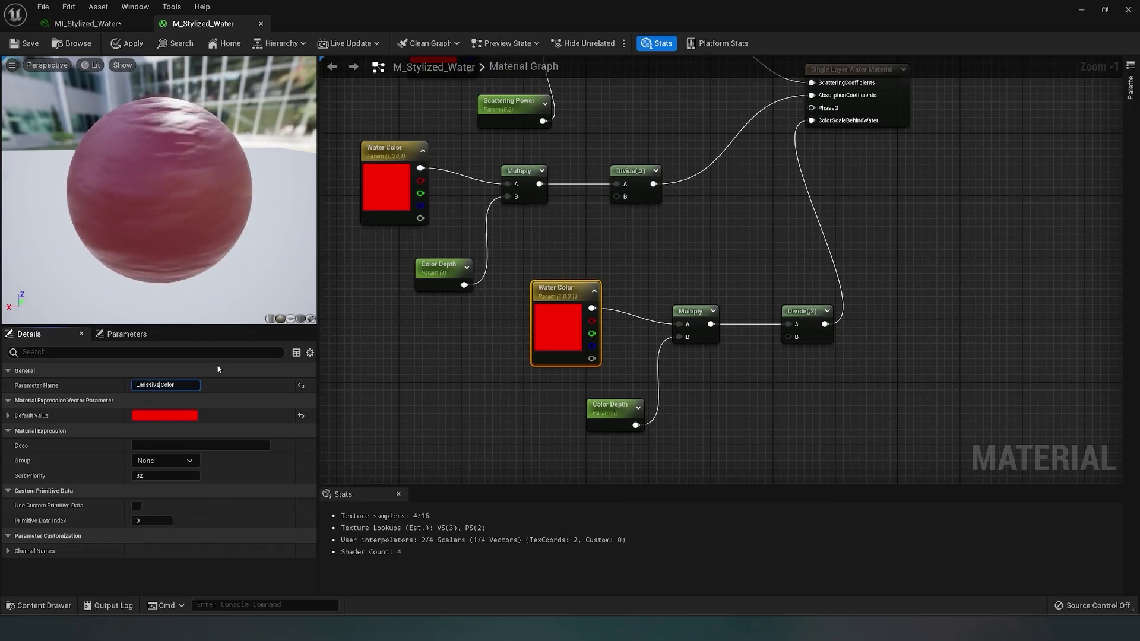
pyautogui.click(615, 411)
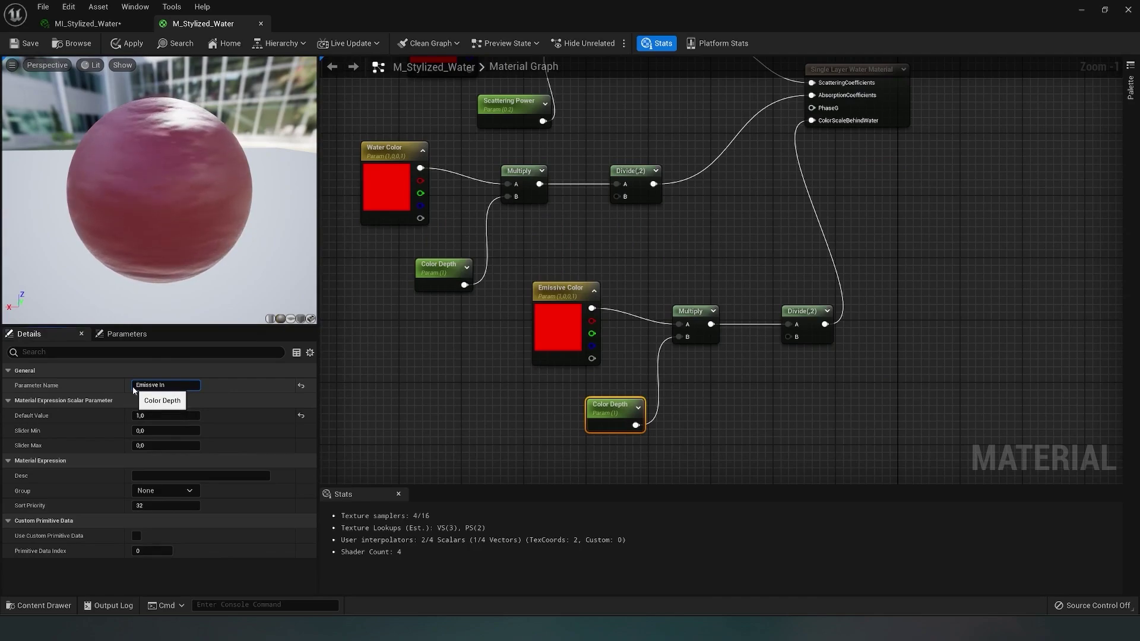
pyautogui.write('ity')
pyautogui.press('Return')
pyautogui.moveTo(363, 323); pyautogui.dragTo(391, 341, button='right')
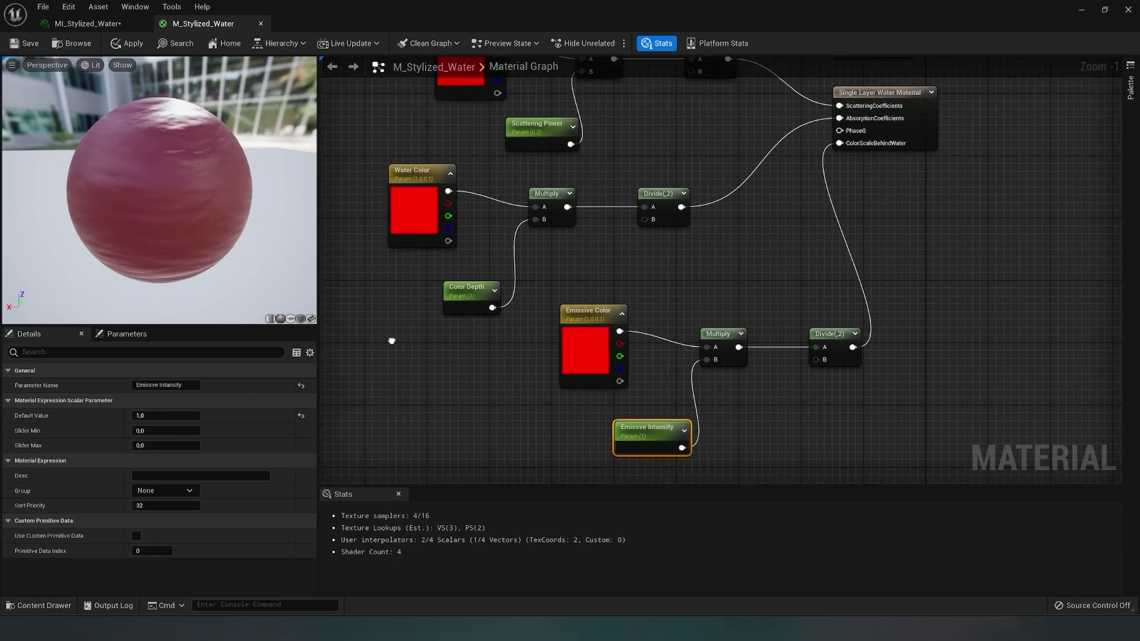
pyautogui.click(604, 344)
pyautogui.click(21, 44)
pyautogui.moveTo(730, 212); pyautogui.dragTo(683, 249, button='right')
# - In MI_Stylized_Water, override Emissive Intensity and Emissive Color, and set Emissive Color to a light turquoise
pyautogui.click(88, 23)
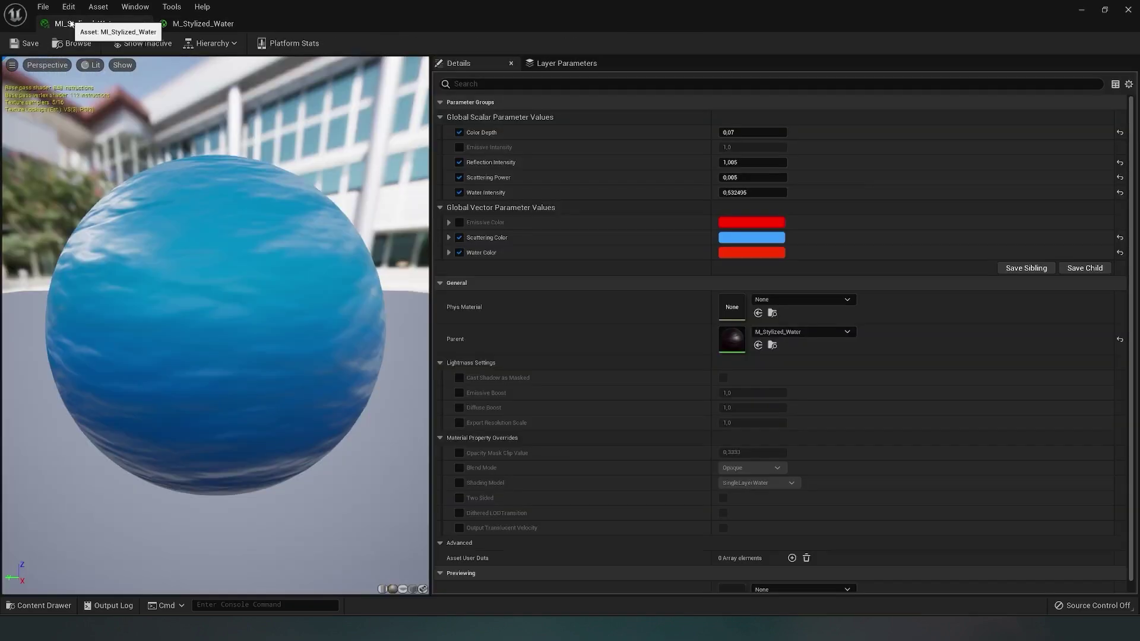
pyautogui.click(1105, 10)
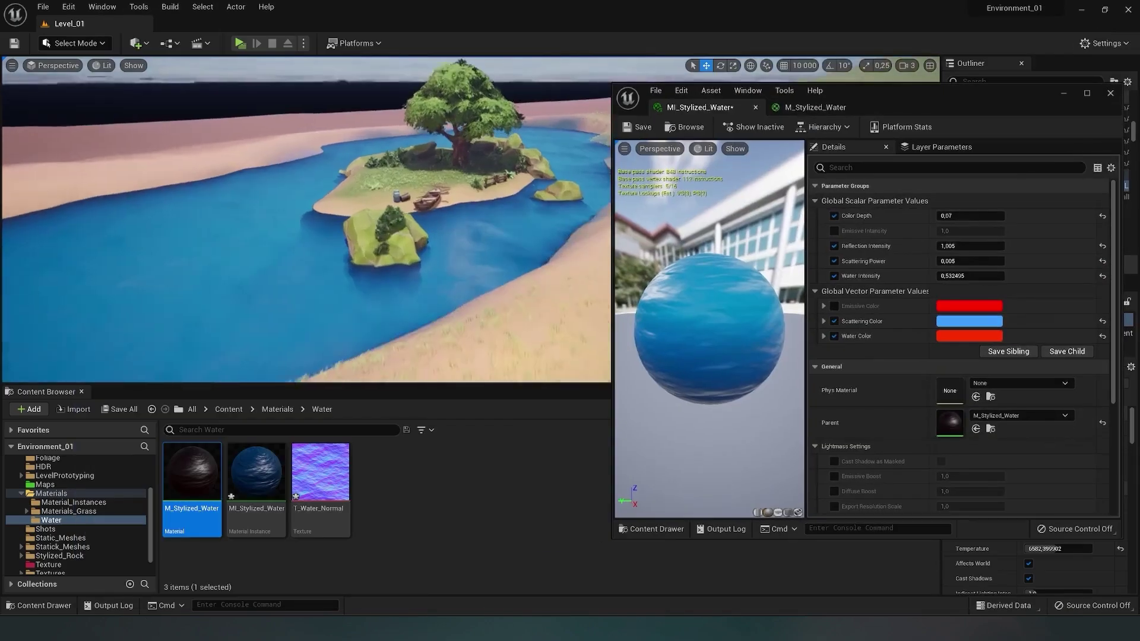
pyautogui.click(834, 231)
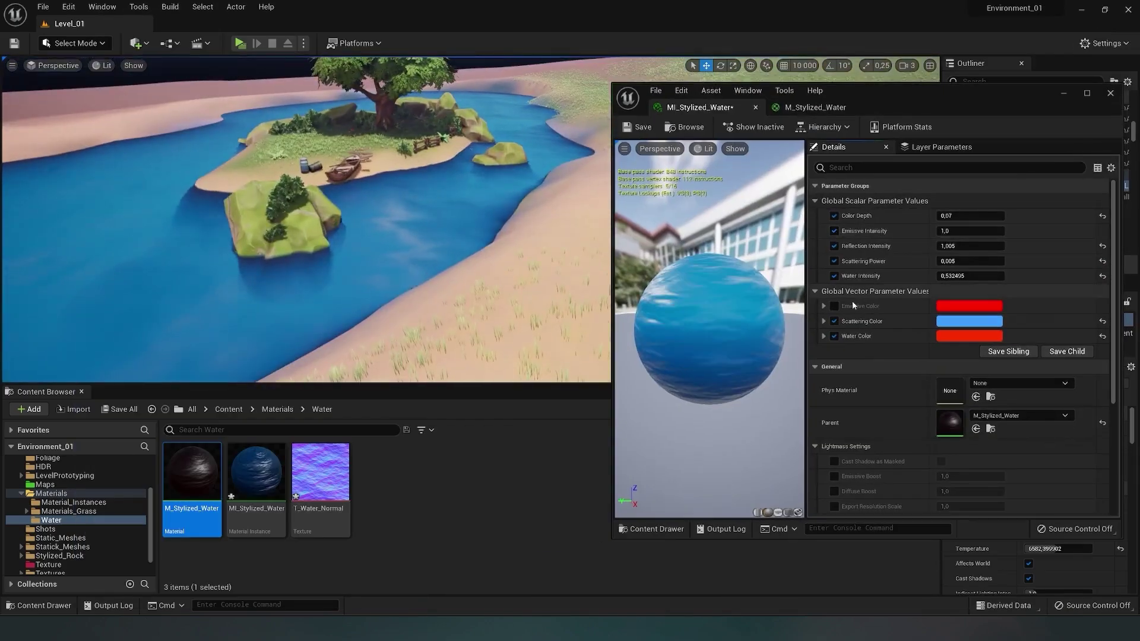
pyautogui.click(834, 307)
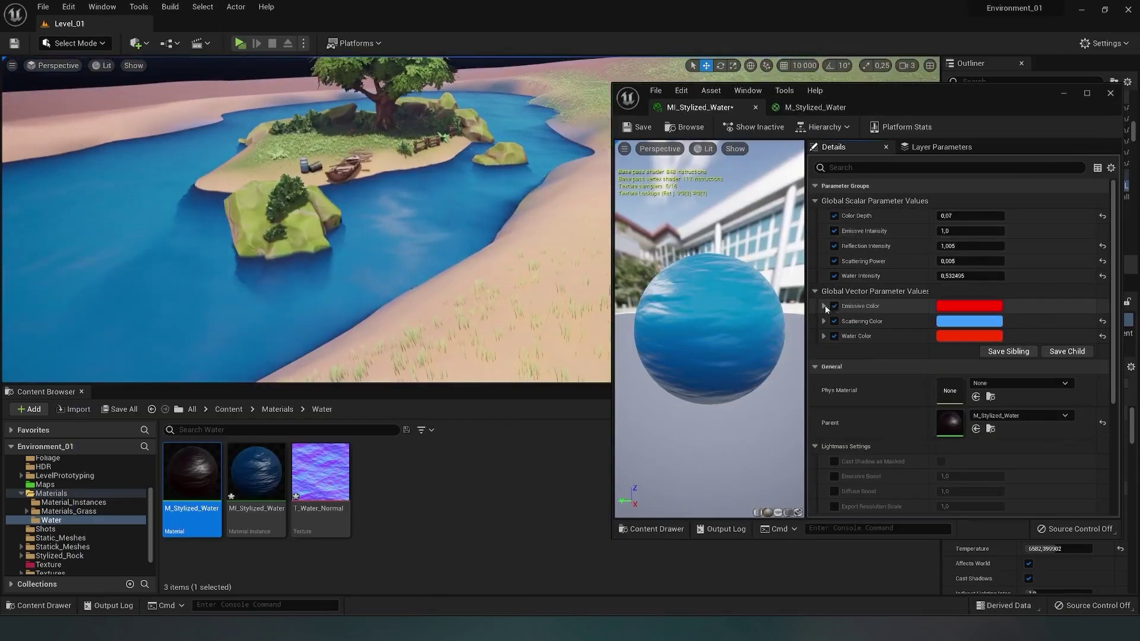
pyautogui.click(956, 307)
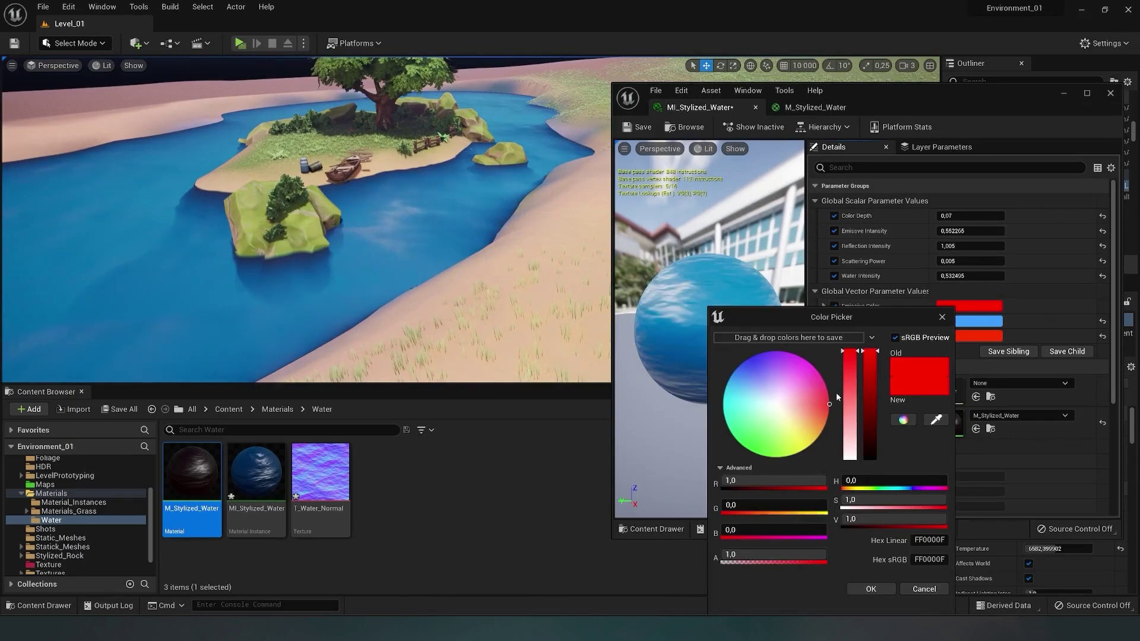
pyautogui.moveTo(823, 396)
pyautogui.mouseDown()
pyautogui.moveTo(784, 406)
pyautogui.moveTo(826, 406)
pyautogui.moveTo(767, 372)
pyautogui.moveTo(743, 380)
pyautogui.moveTo(763, 401)
pyautogui.moveTo(740, 415)
pyautogui.mouseUp()
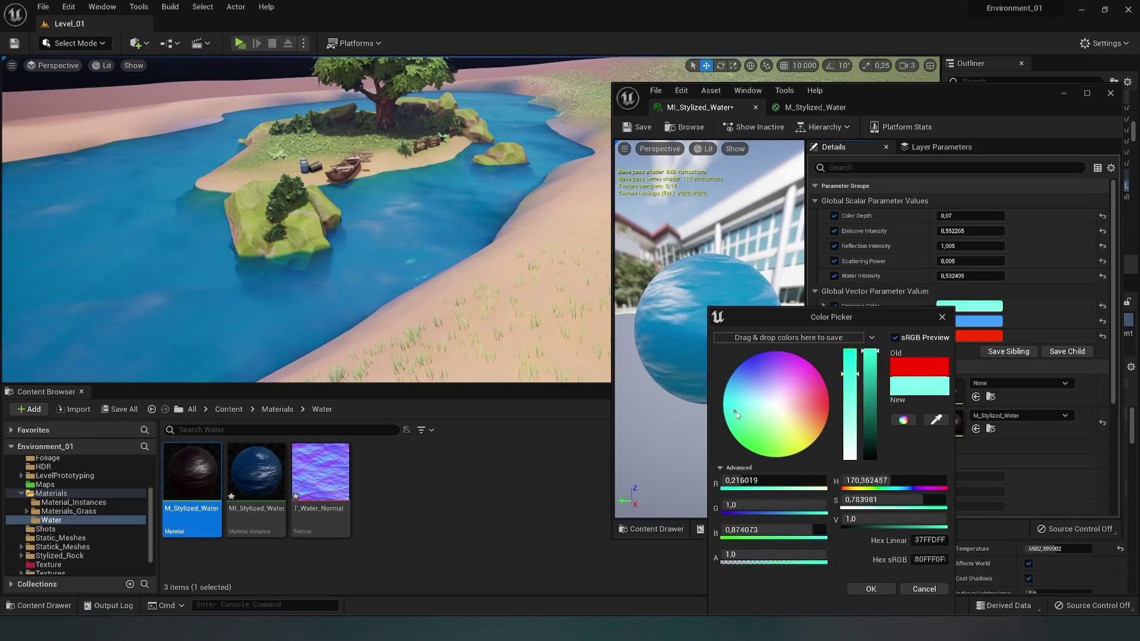
pyautogui.click(876, 588)
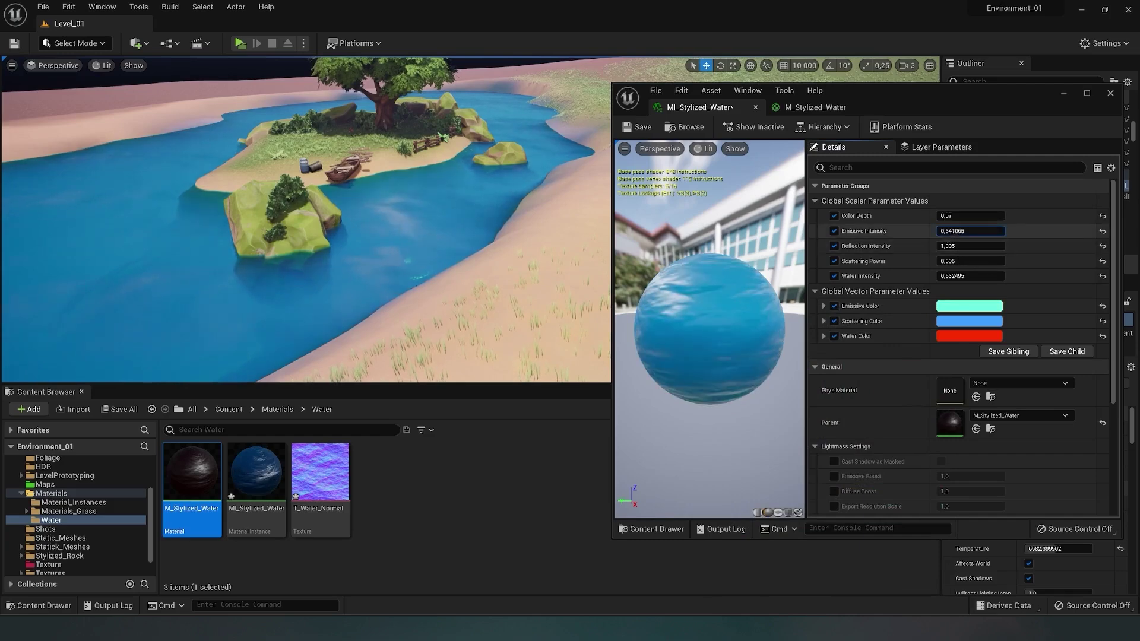
# - Raise Emissive Intensity to about 18.17 while checking how the lake's shoreline reacts in the level
pyautogui.moveTo(970, 231); pyautogui.dragTo(1075, 231)
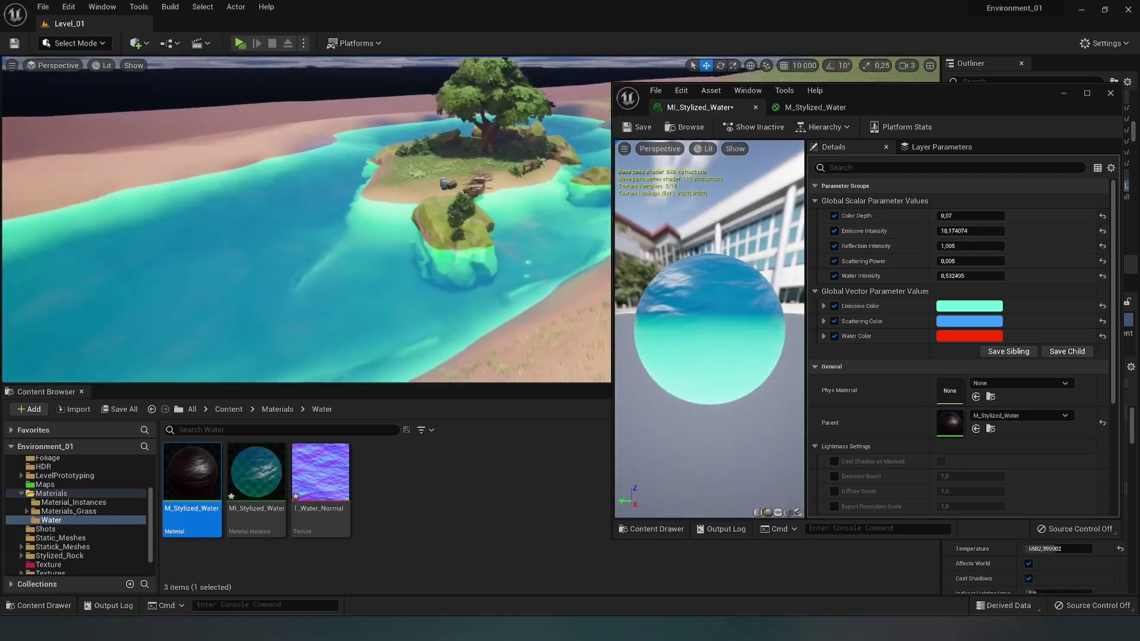
pyautogui.moveTo(306, 219); pyautogui.dragTo(288, 249, button='right')
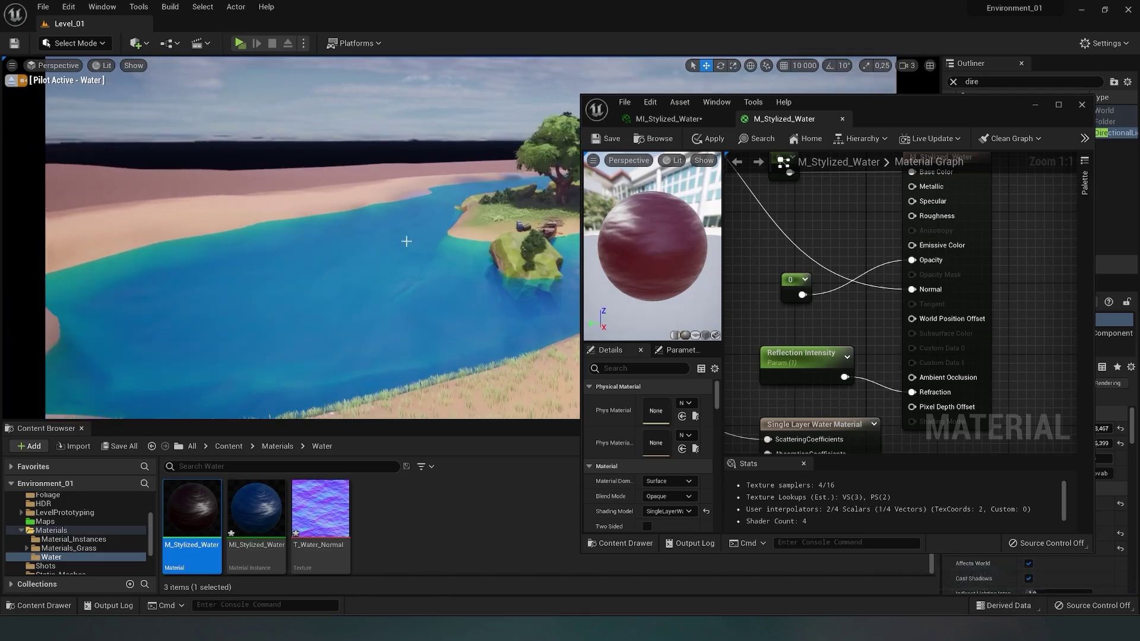
pyautogui.moveTo(309, 237); pyautogui.dragTo(225, 234, button='right')
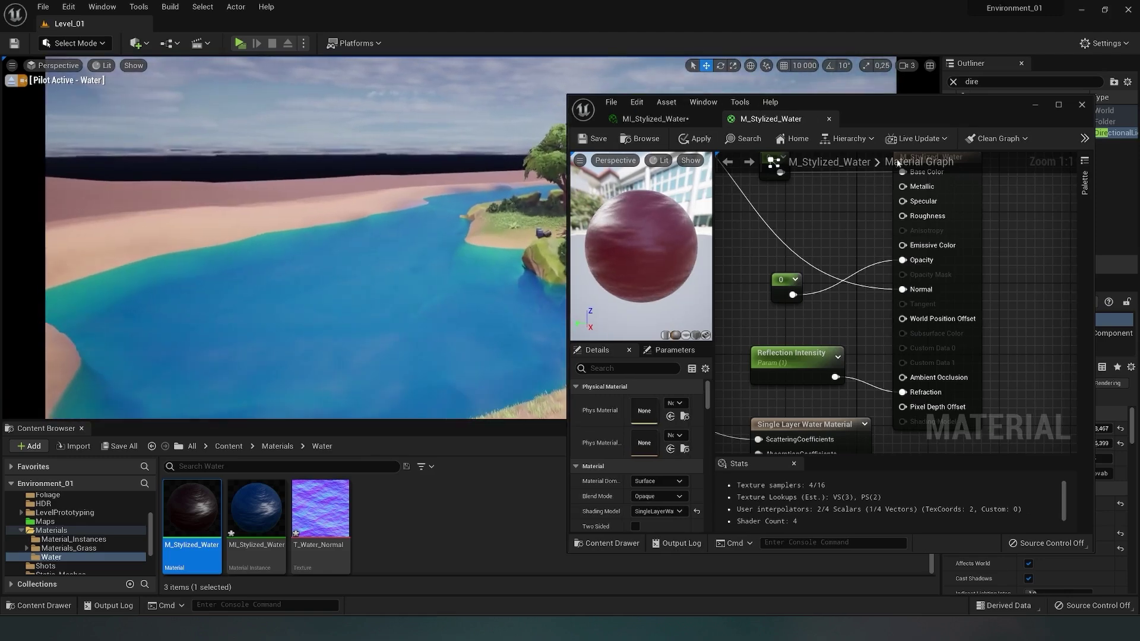
# - Add a Constant node to the M_Stylized_Water graph, connect it to Roughness, and set its value to 0.1
pyautogui.click(1059, 105)
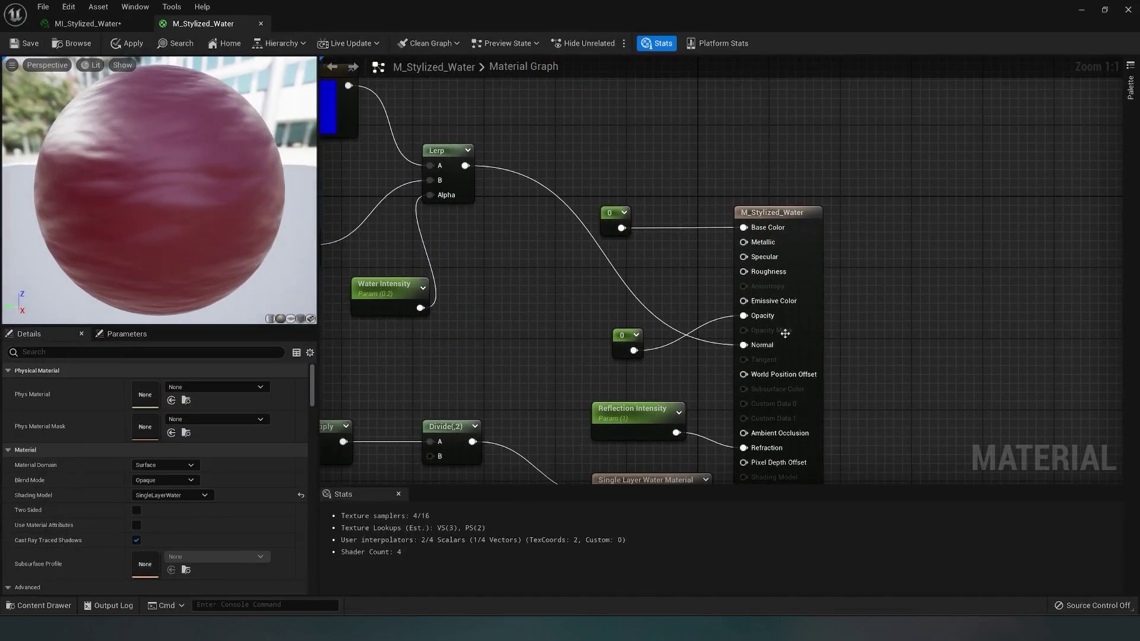
pyautogui.click(657, 280)
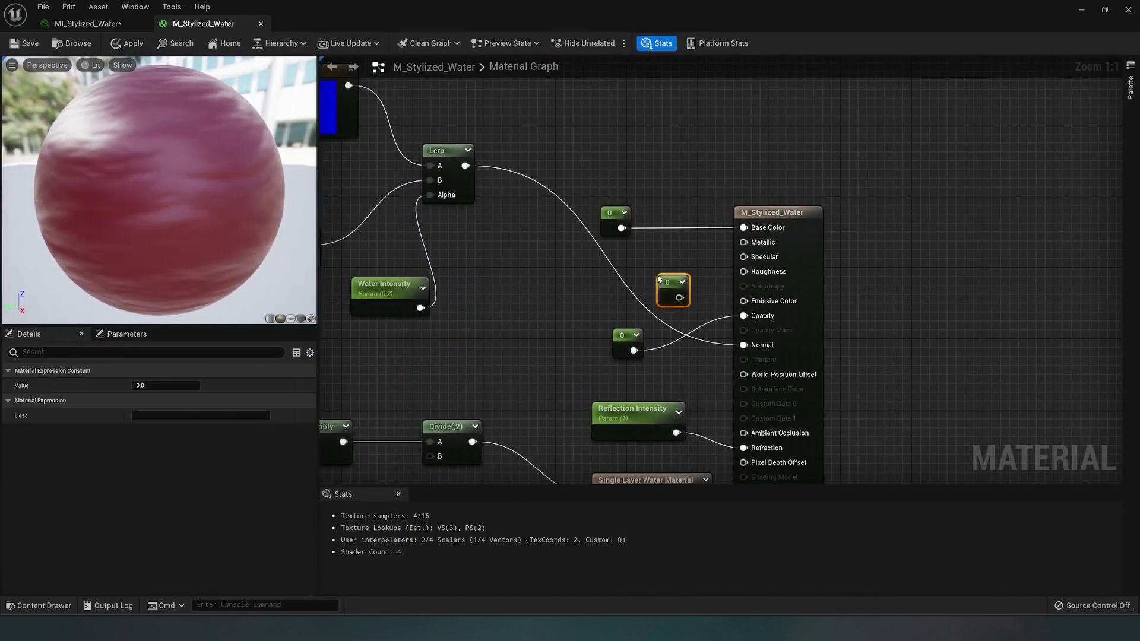
pyautogui.moveTo(666, 289); pyautogui.dragTo(743, 272)
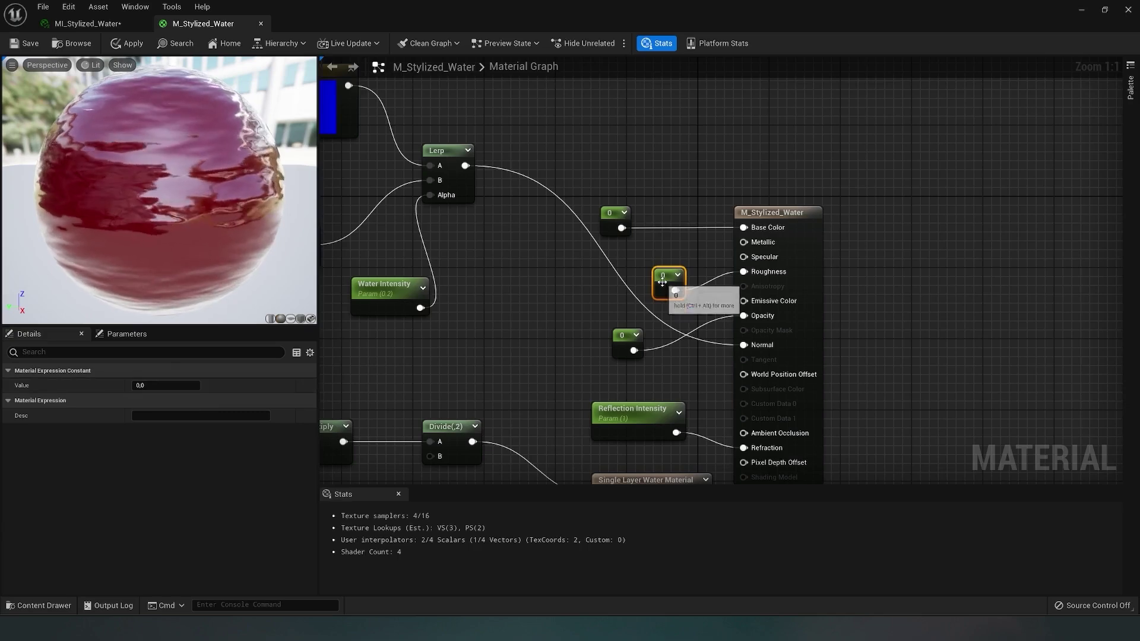
pyautogui.rightClick(663, 281)
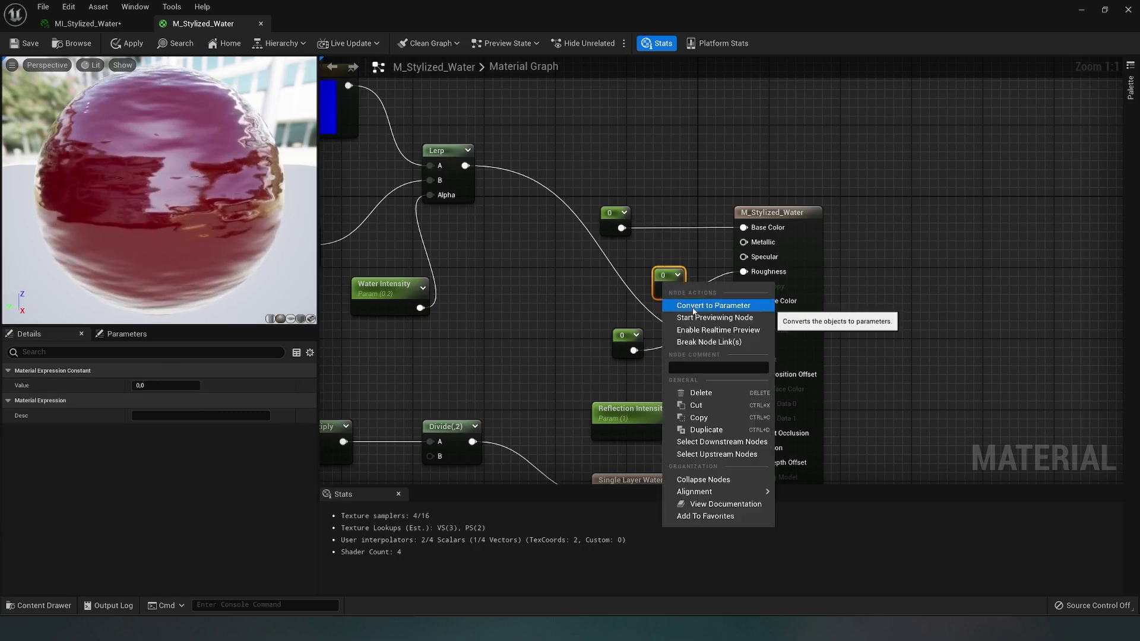
pyautogui.click(151, 386)
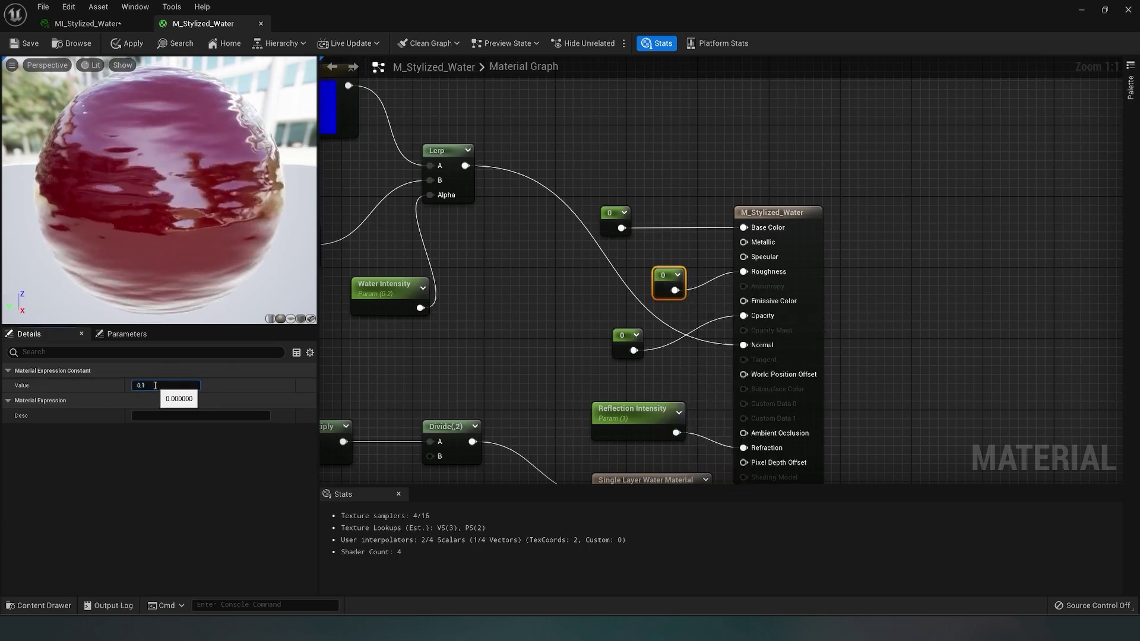
pyautogui.write('0,1')
pyautogui.press('Return')
# - Convert the roughness constant into a parameter named Roughness Power and move it further from the material output node
pyautogui.rightClick(673, 280)
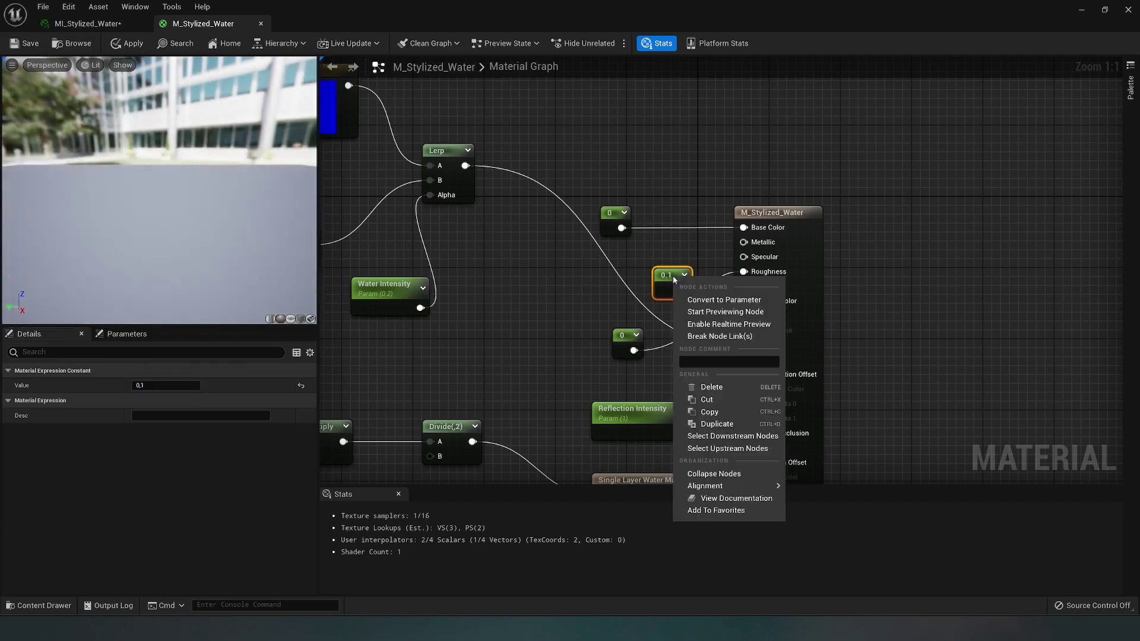
pyautogui.click(702, 300)
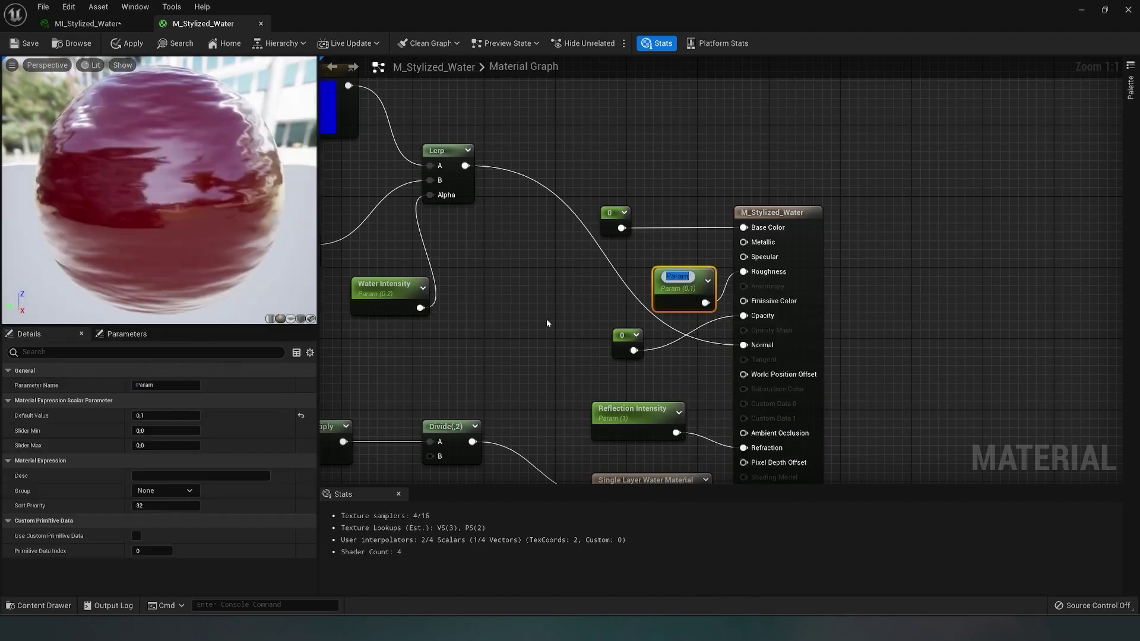
pyautogui.write('Ku')
pyautogui.press('BackSpace')
pyautogui.press('BackSpace')
pyautogui.write('Roughness Power')
pyautogui.press('Return')
pyautogui.moveTo(689, 279); pyautogui.dragTo(645, 279)
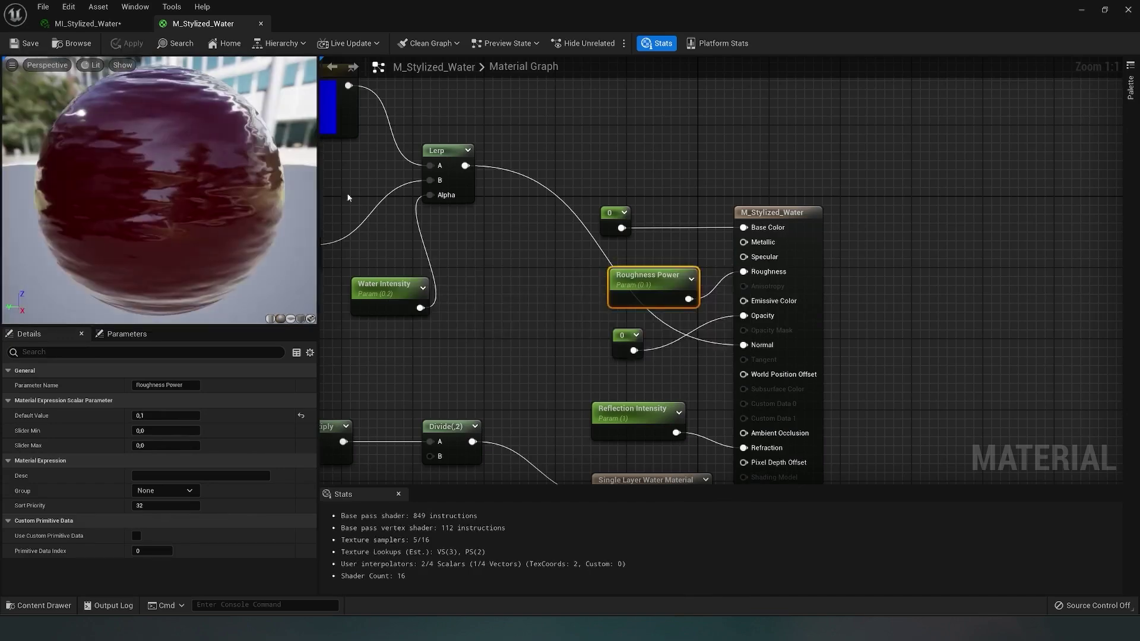
pyautogui.moveTo(694, 231); pyautogui.dragTo(705, 233, button='right')
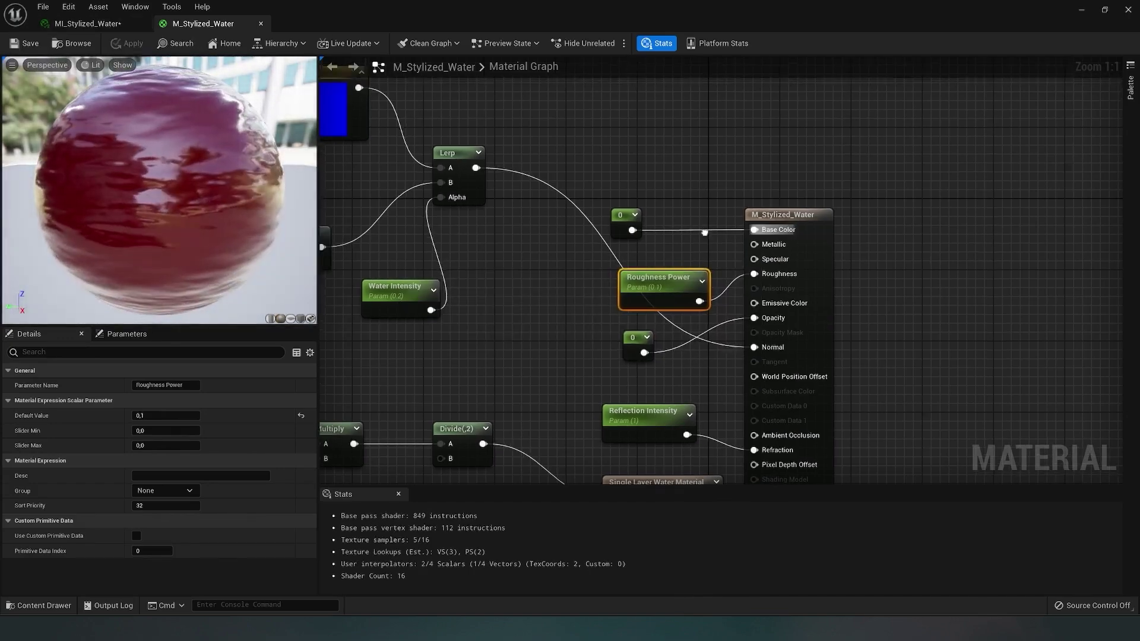
# - In MI_Stylized_Water, override Roughness Power and set it to about 0.25 while checking the lake's reflections
pyautogui.click(125, 25)
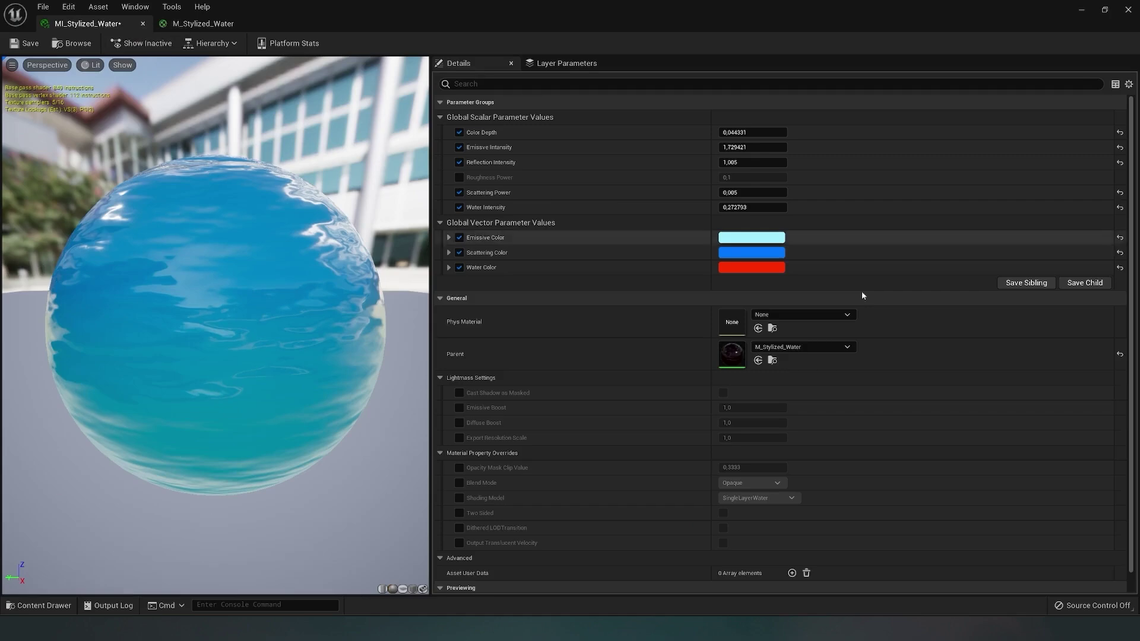
pyautogui.click(1105, 10)
pyautogui.click(796, 273)
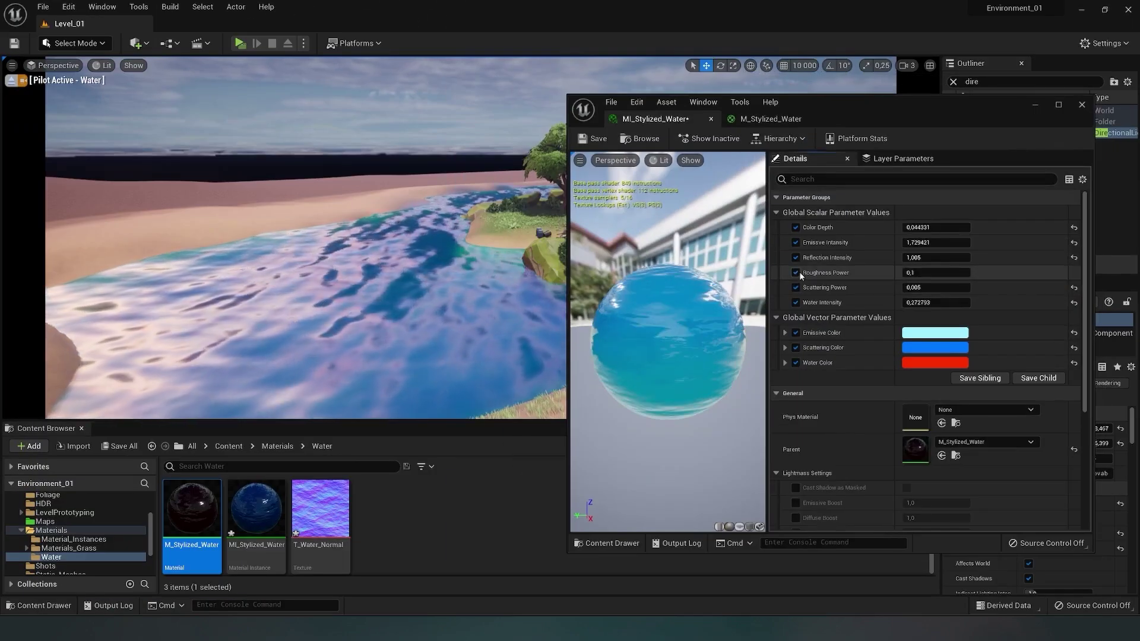
pyautogui.moveTo(428, 249)
pyautogui.mouseDown(button='right')
pyautogui.moveTo(526, 233)
pyautogui.moveTo(449, 246)
pyautogui.mouseUp(button='right')
pyautogui.moveTo(332, 258); pyautogui.dragTo(347, 260, button='right')
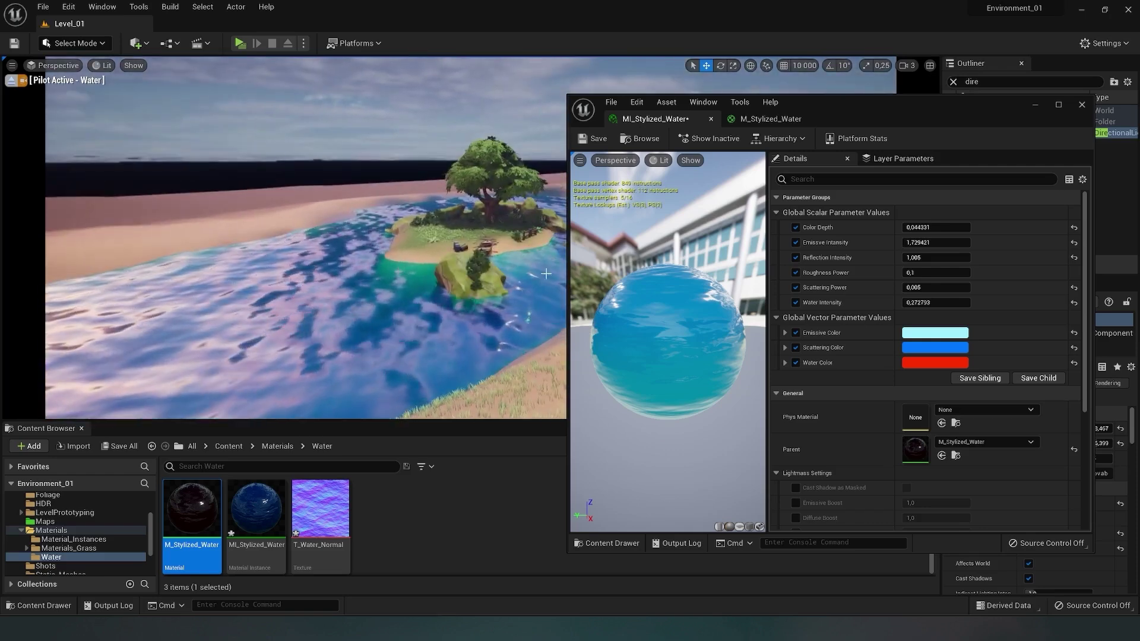
pyautogui.moveTo(912, 273); pyautogui.dragTo(919, 272)
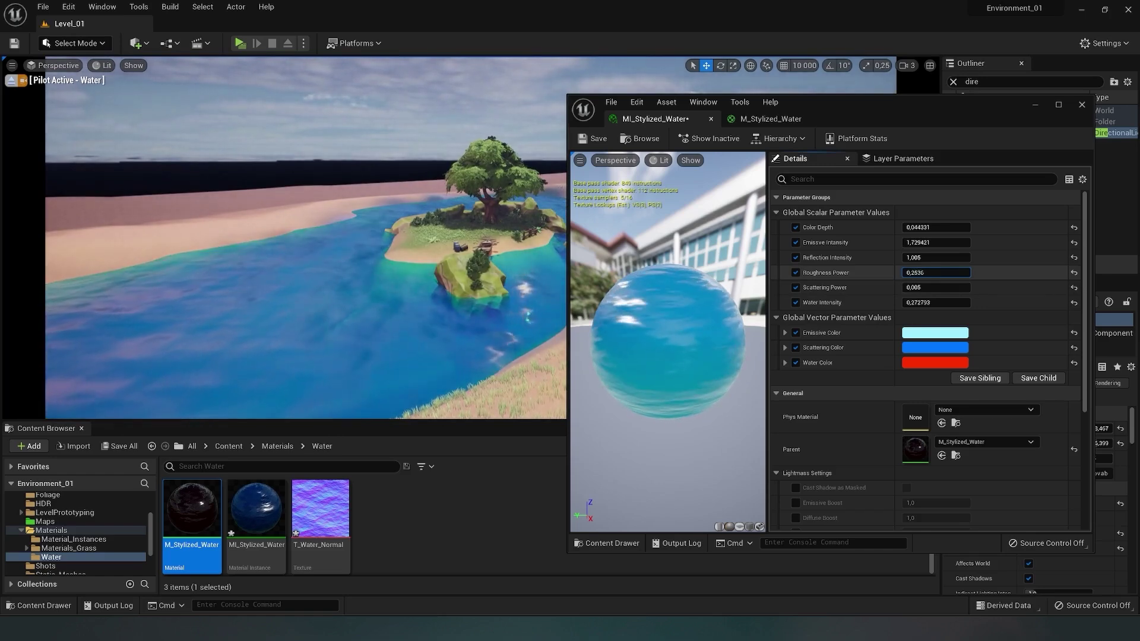
pyautogui.moveTo(919, 273); pyautogui.dragTo(925, 272)
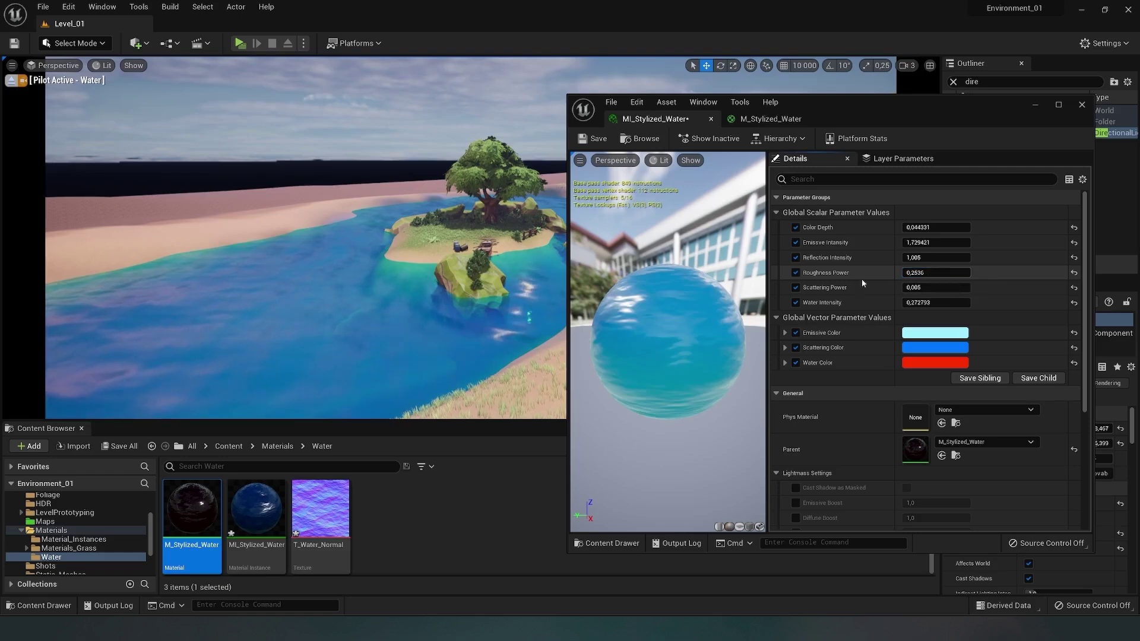
pyautogui.moveTo(919, 272); pyautogui.dragTo(923, 273)
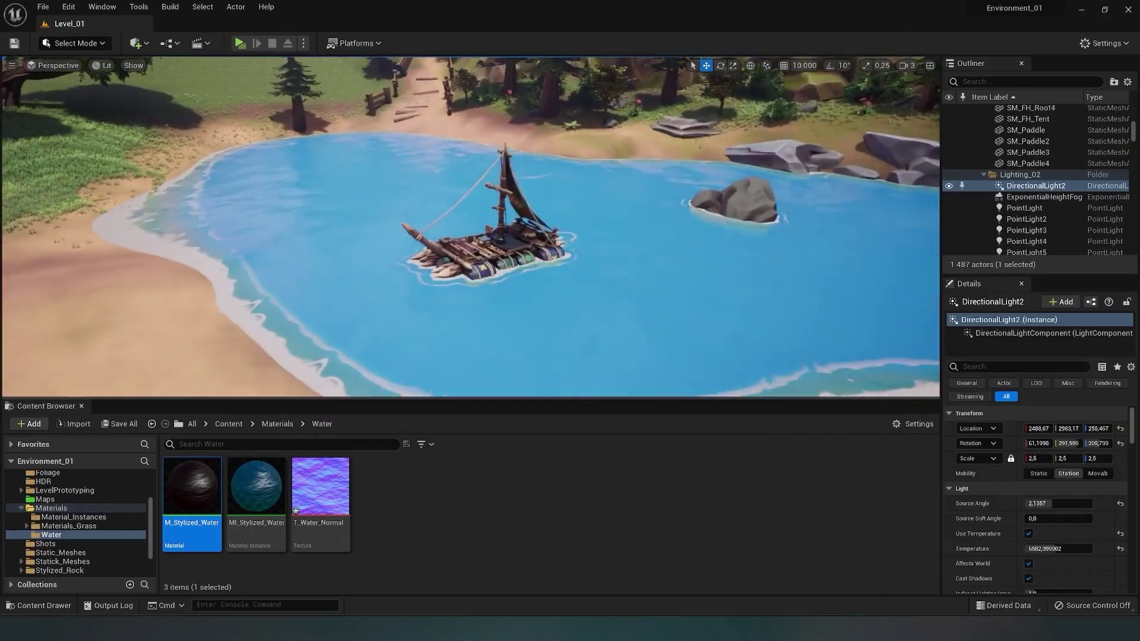
# - Examine the raft lake's shoreline foam and the Normal, Shoreline and Water parameters of the MI_Water instance
pyautogui.moveTo(492, 179)
pyautogui.mouseDown()
pyautogui.moveTo(488, 146)
pyautogui.moveTo(486, 174)
pyautogui.mouseUp()
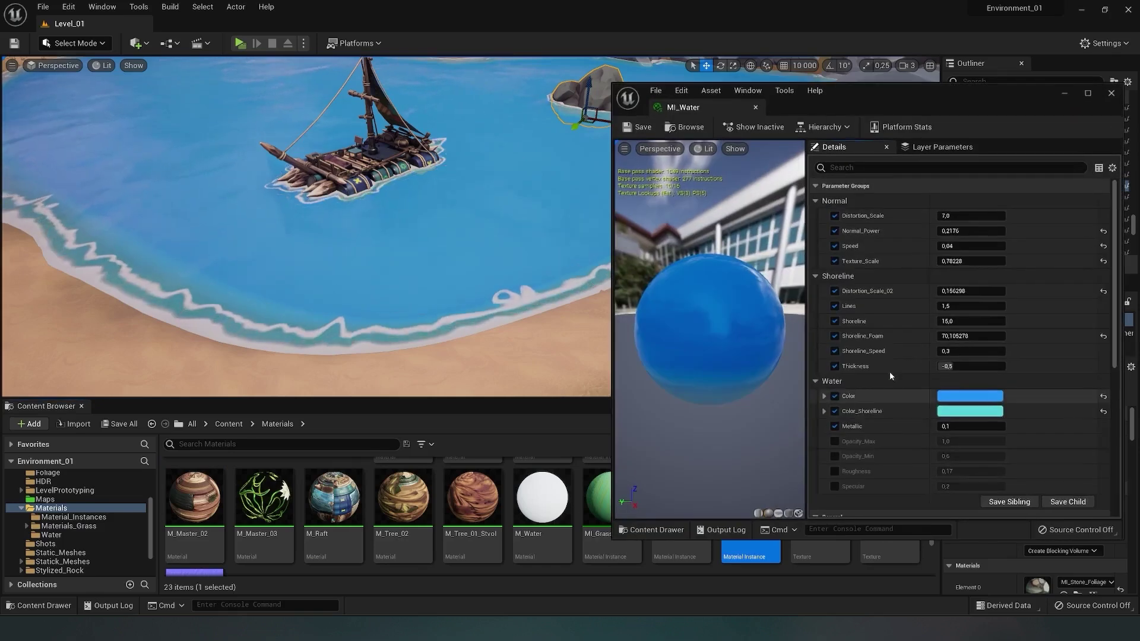
pyautogui.scroll(-3, 890, 367)
pyautogui.scroll(5, 892, 366)
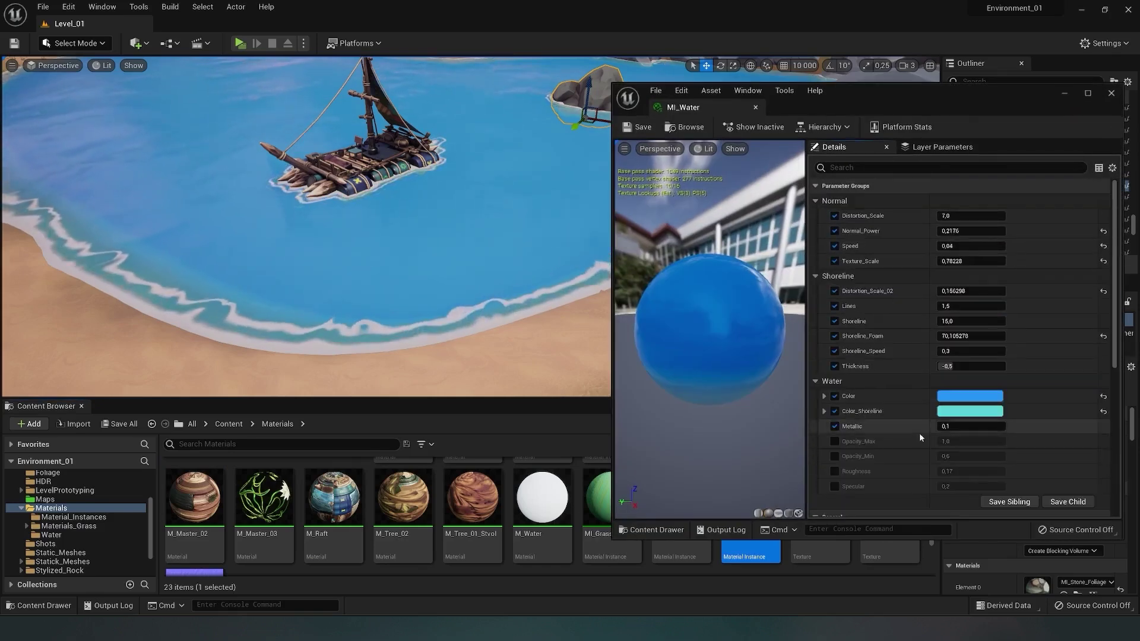
pyautogui.scroll(-2, 899, 338)
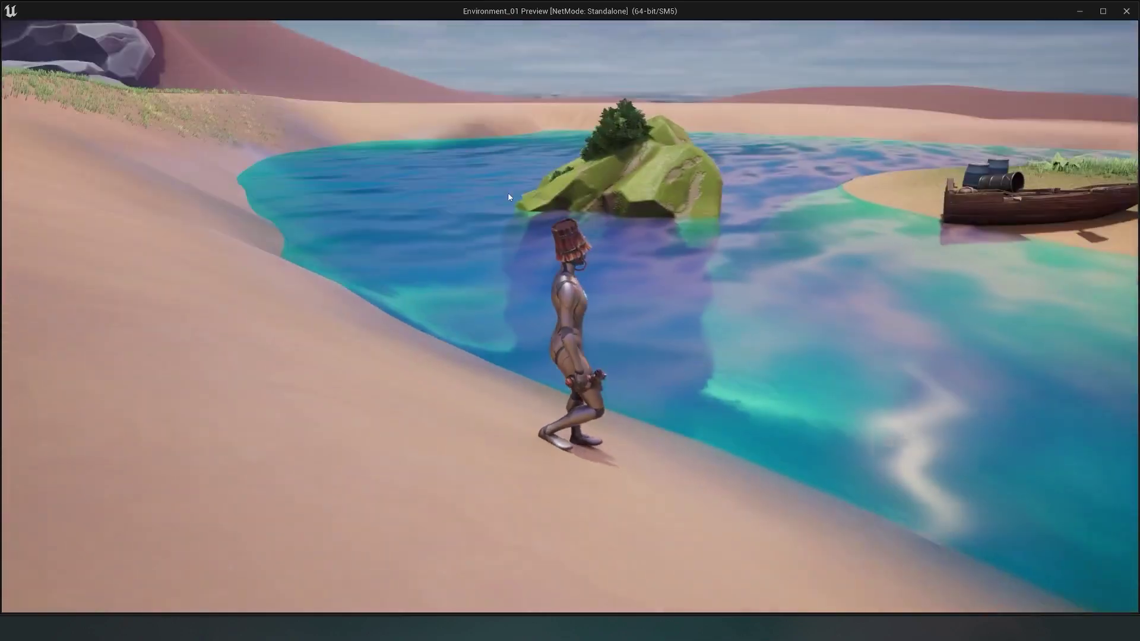
# - Run the character into the lake in the standalone preview to examine the finished water
pyautogui.press('w')
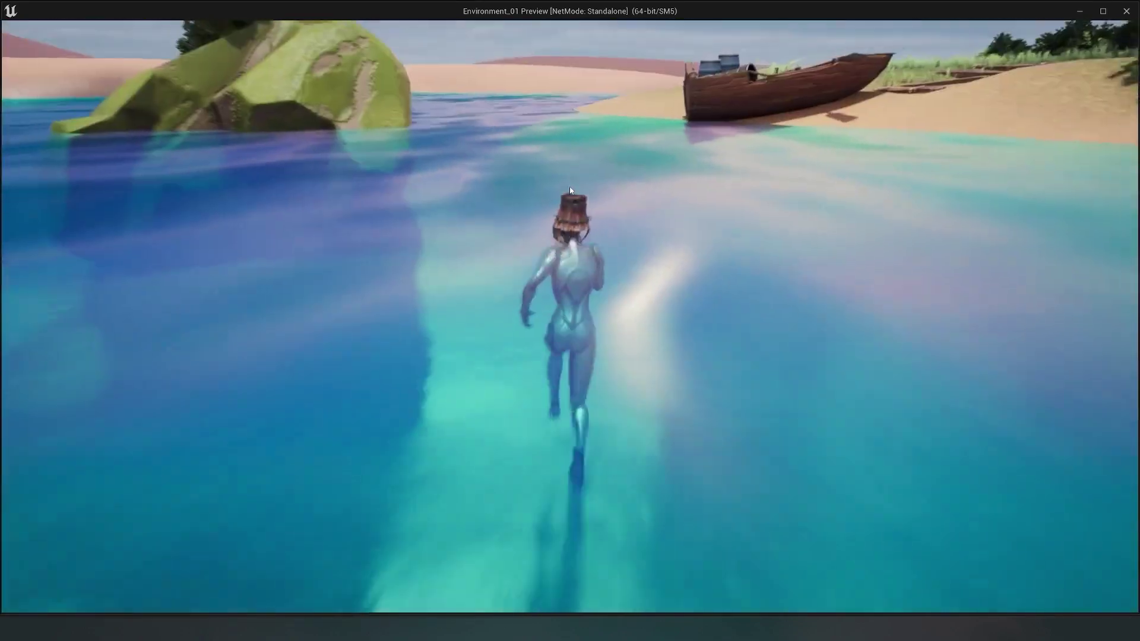